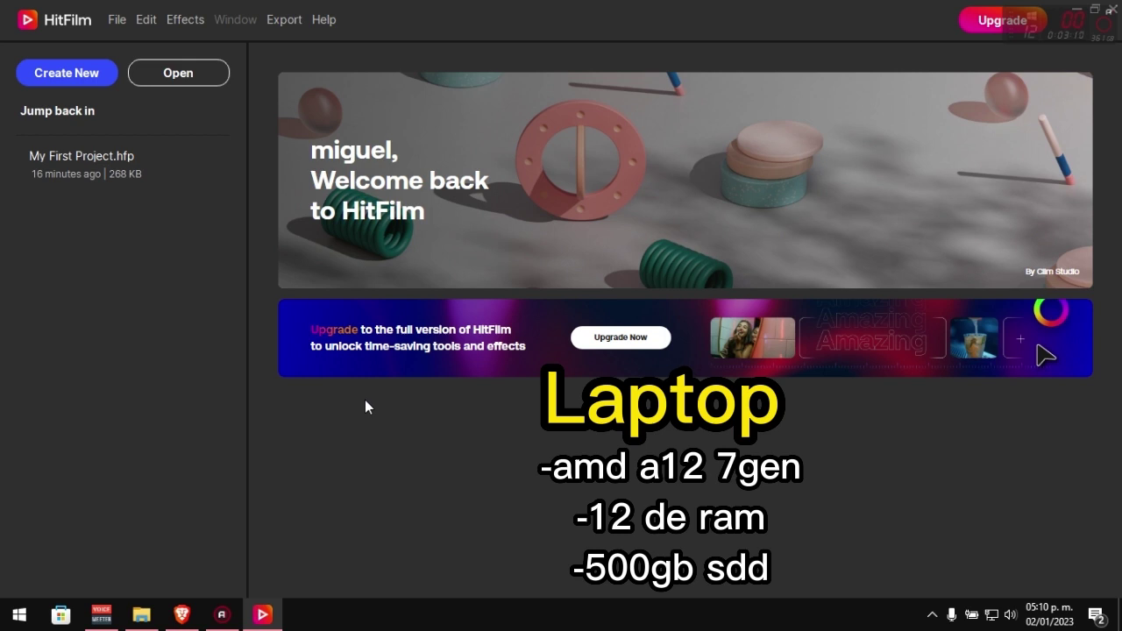
Step: Create a new project with the 720p HD @ 25 fps template
left_click(78, 73)
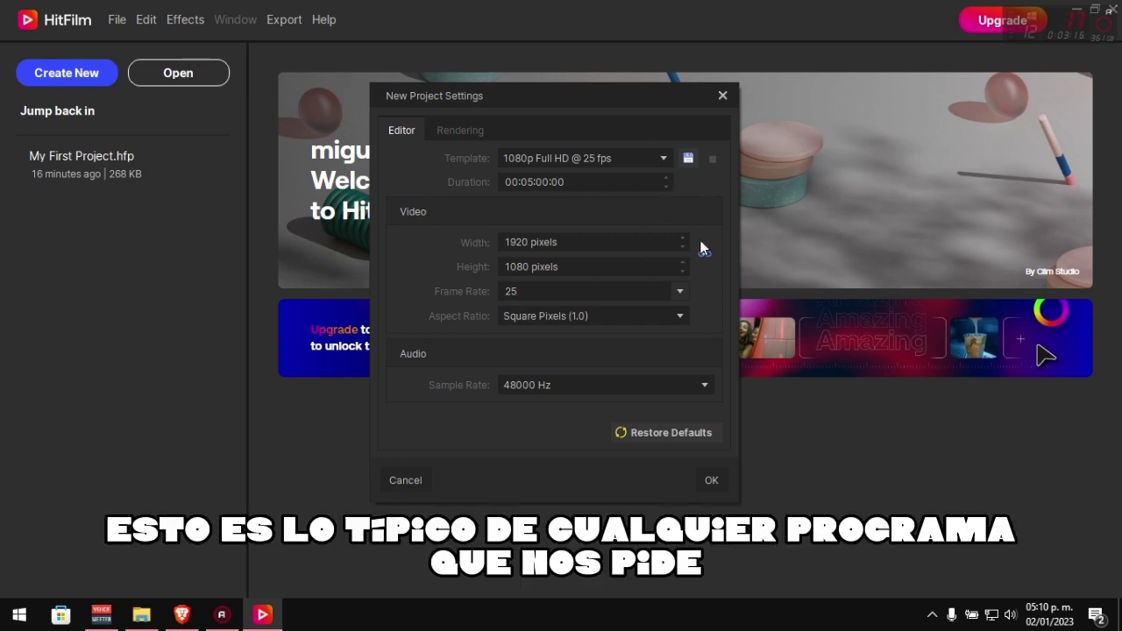
left_click(653, 160)
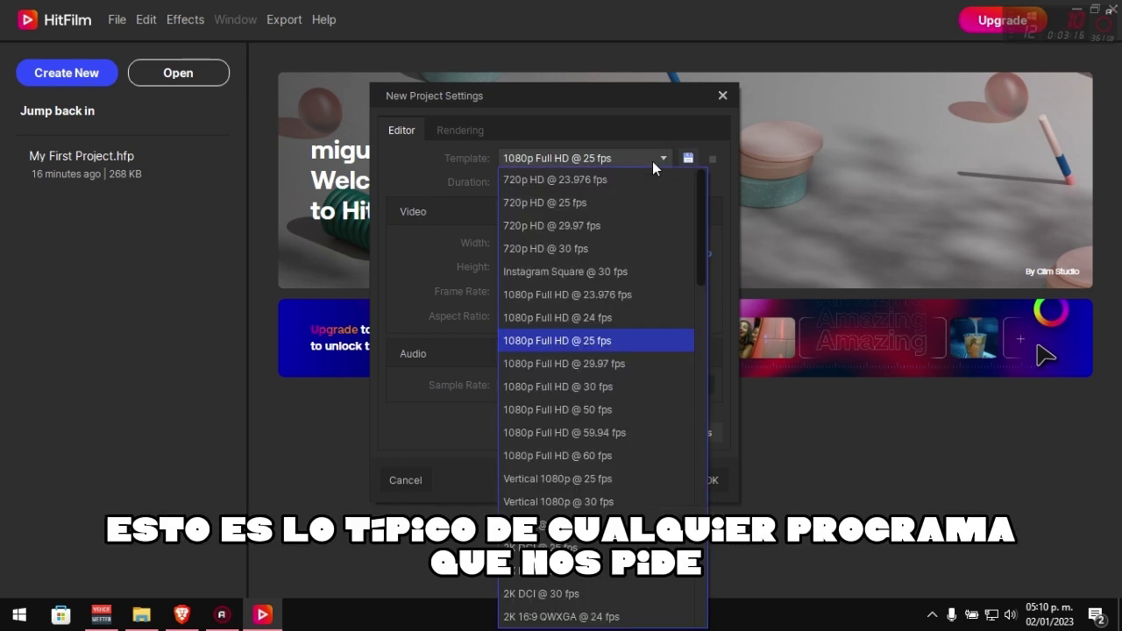
left_click(582, 202)
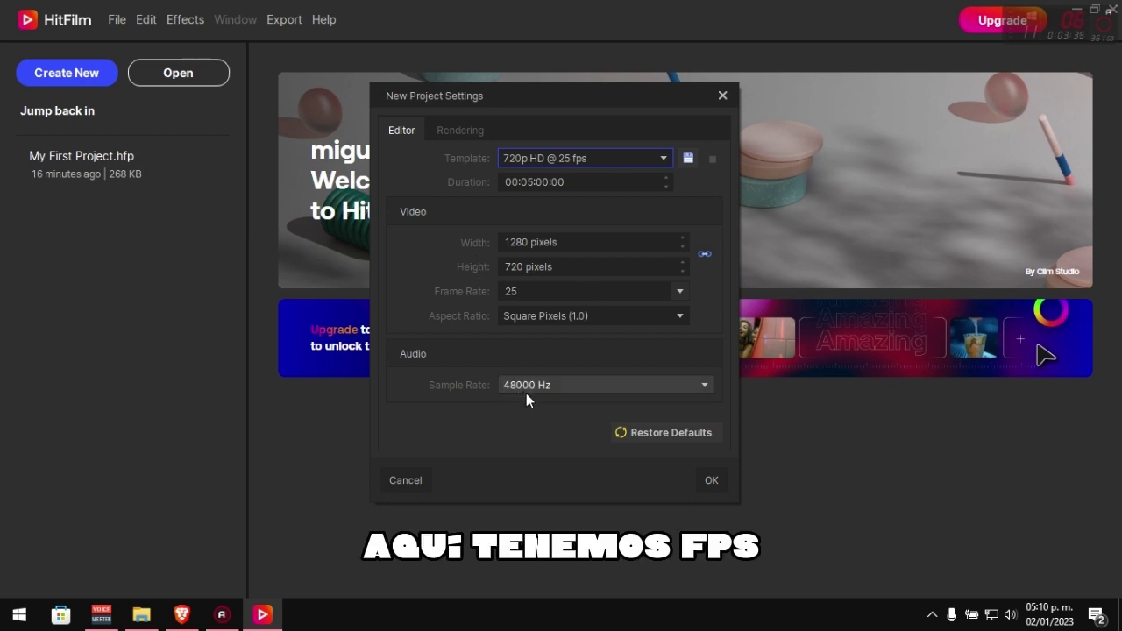
left_click(709, 481)
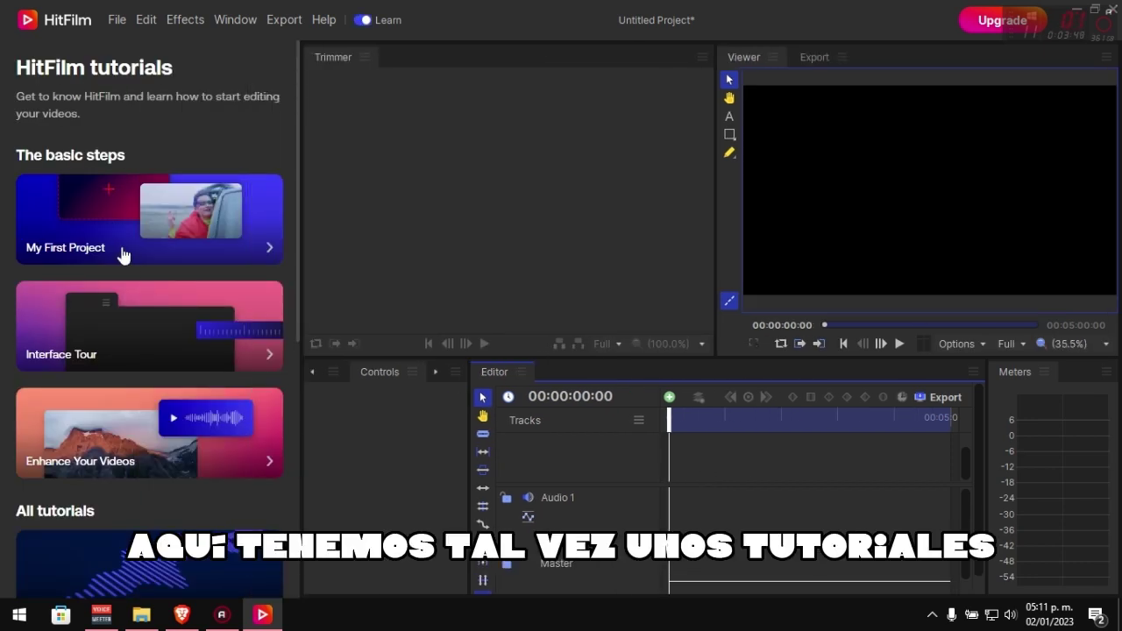
Step: Narrow the HitFilm tutorials area slightly to give the editing workspace more room
scroll(184, 518, "down", 3)
scroll(174, 462, "down", 5)
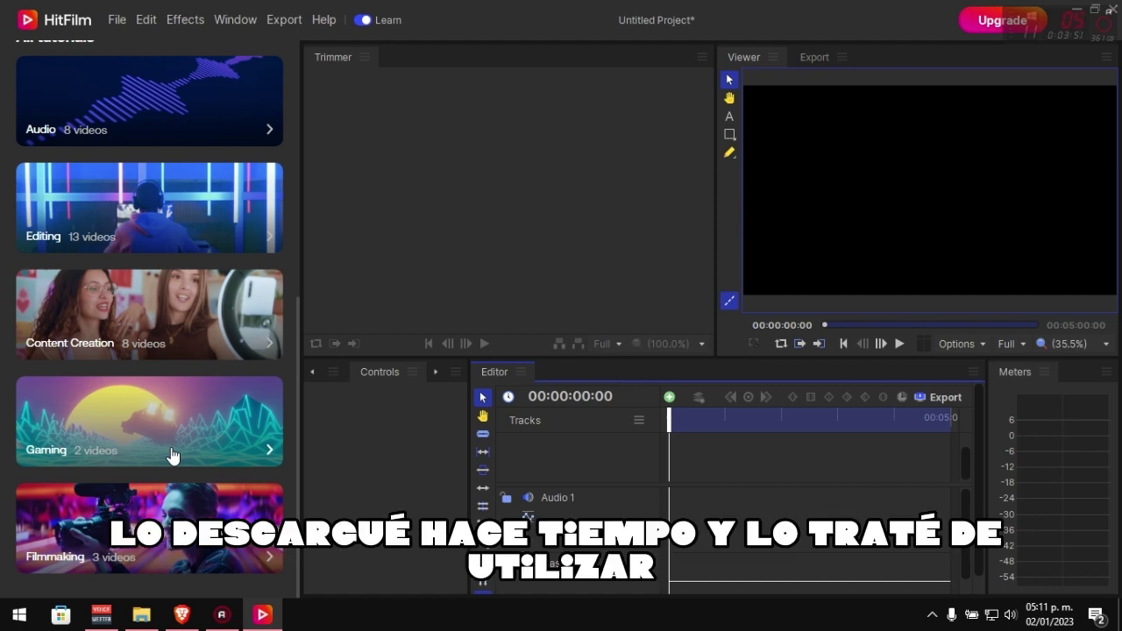
scroll(173, 455, "up", 6)
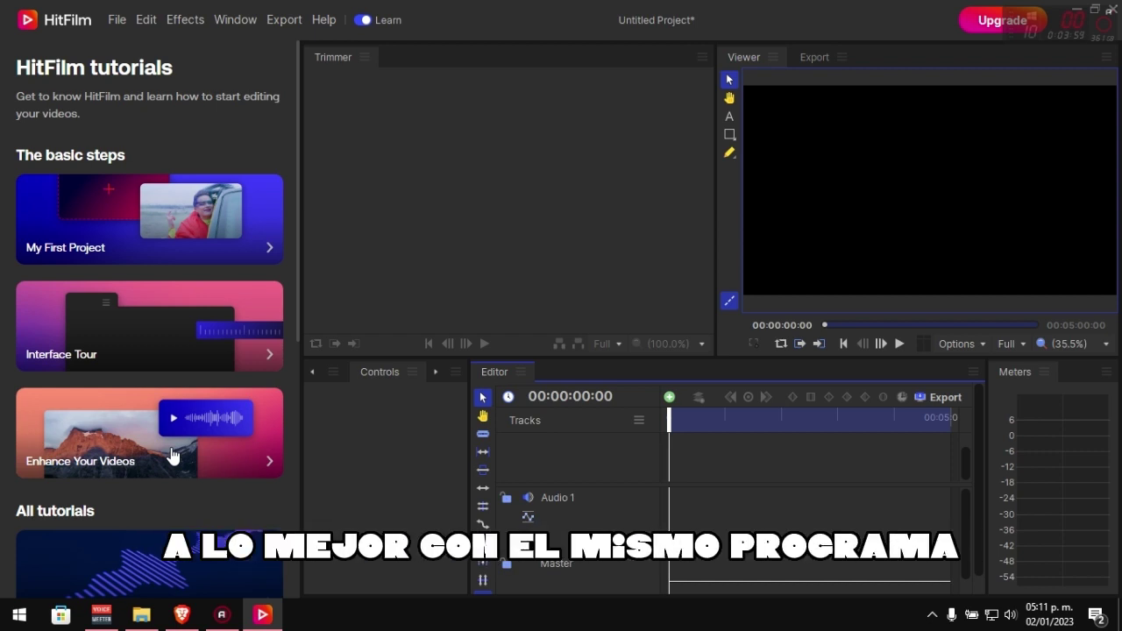
scroll(654, 488, "down", 1)
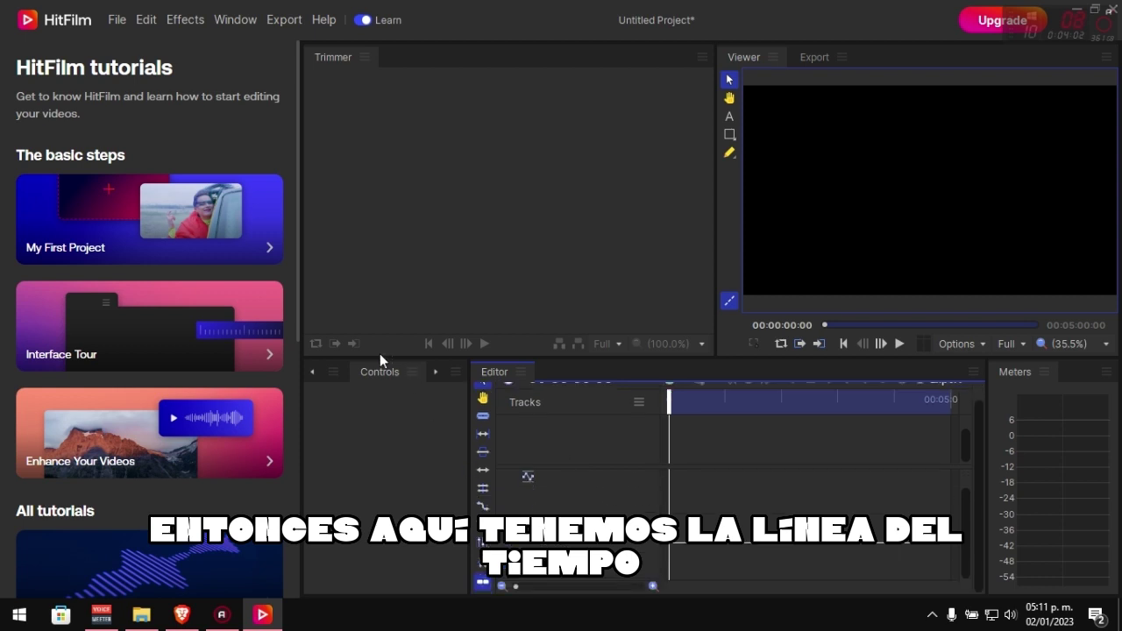
left_click_drag(298, 290, 116, 315)
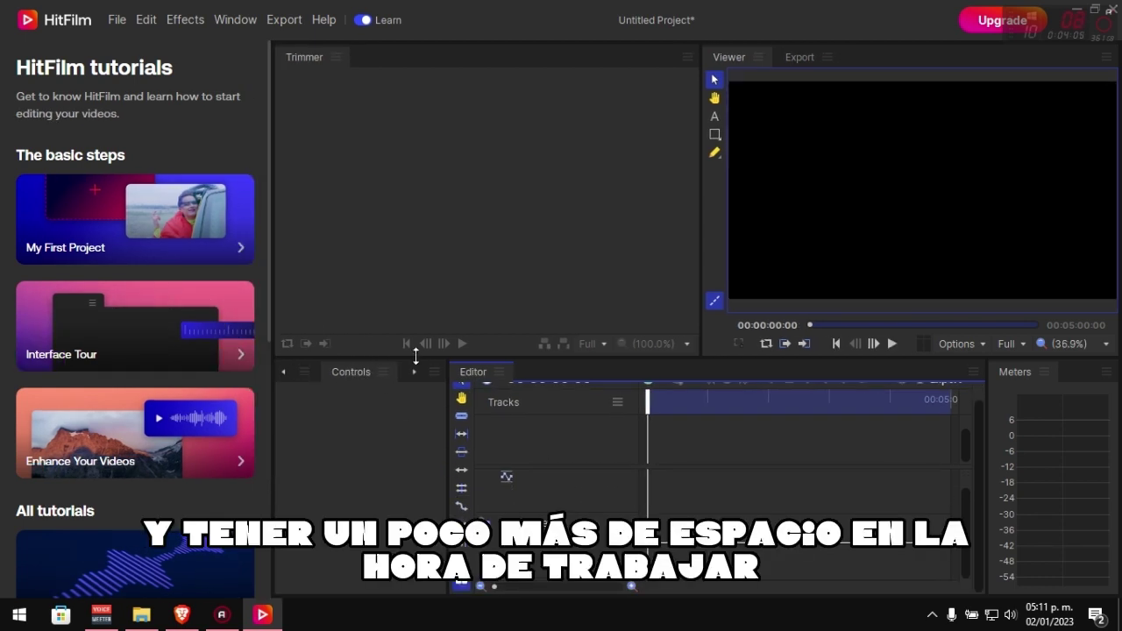
Step: Show the Effects categories in place of the clip controls
left_click(324, 264)
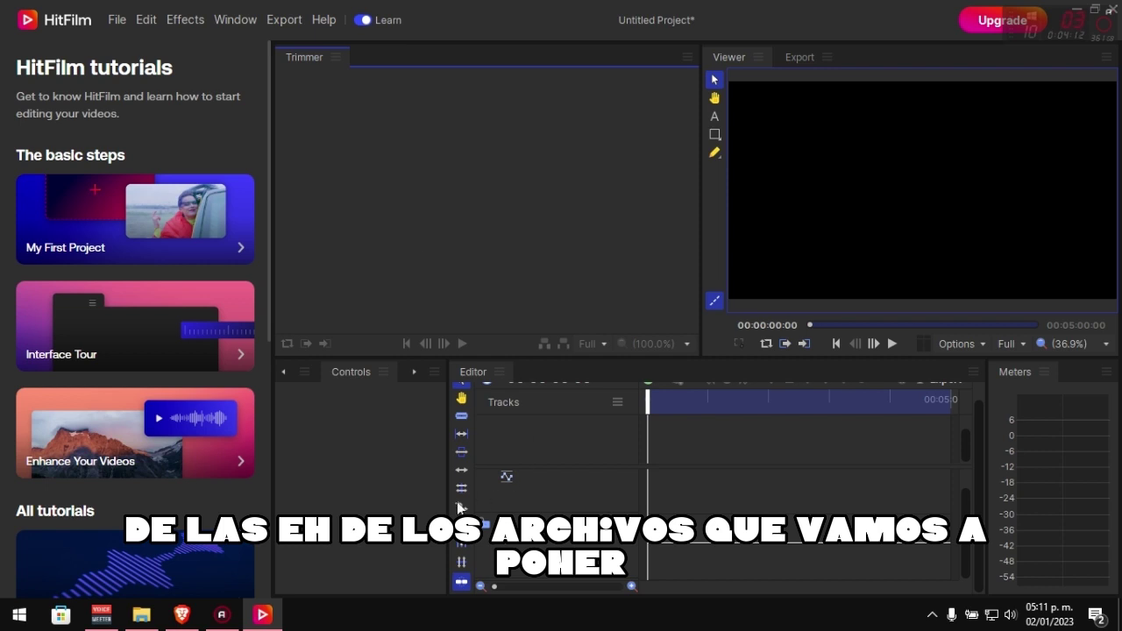
left_click(365, 468)
left_click(434, 370)
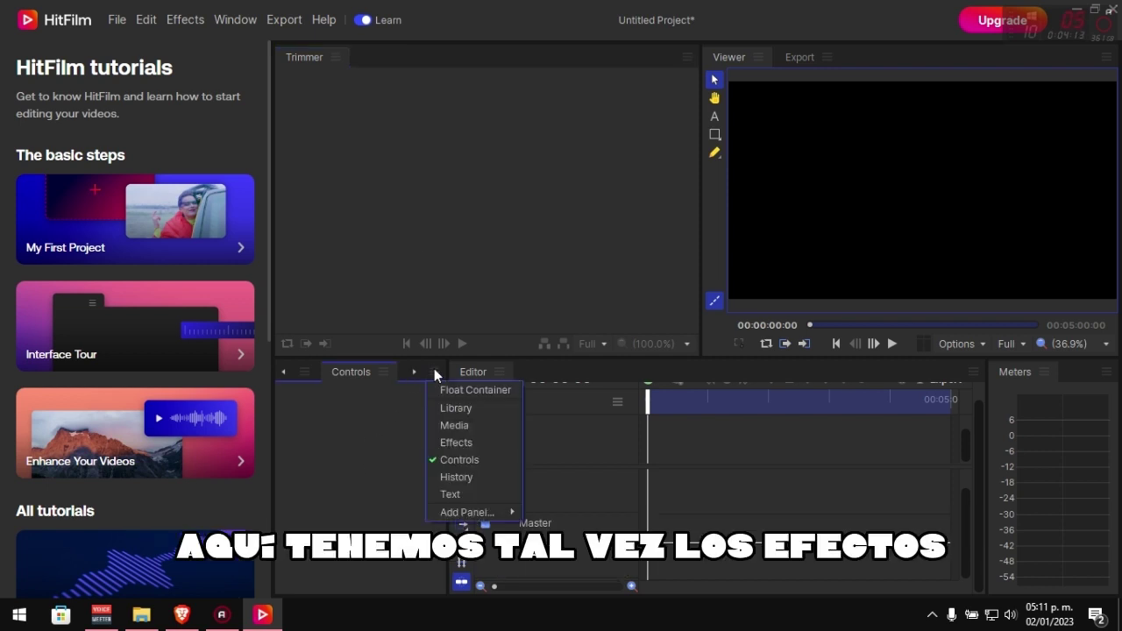
left_click(470, 444)
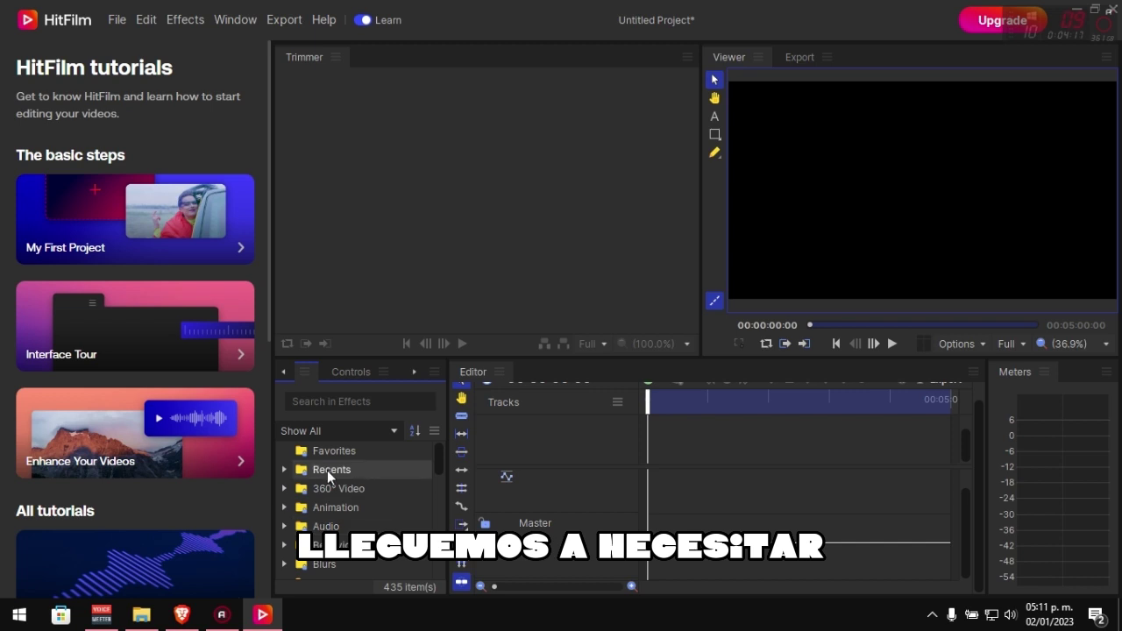
Step: Import the accesorios gamer image from the videos folder inside Videos into the project media
left_click(139, 612)
left_click(163, 364)
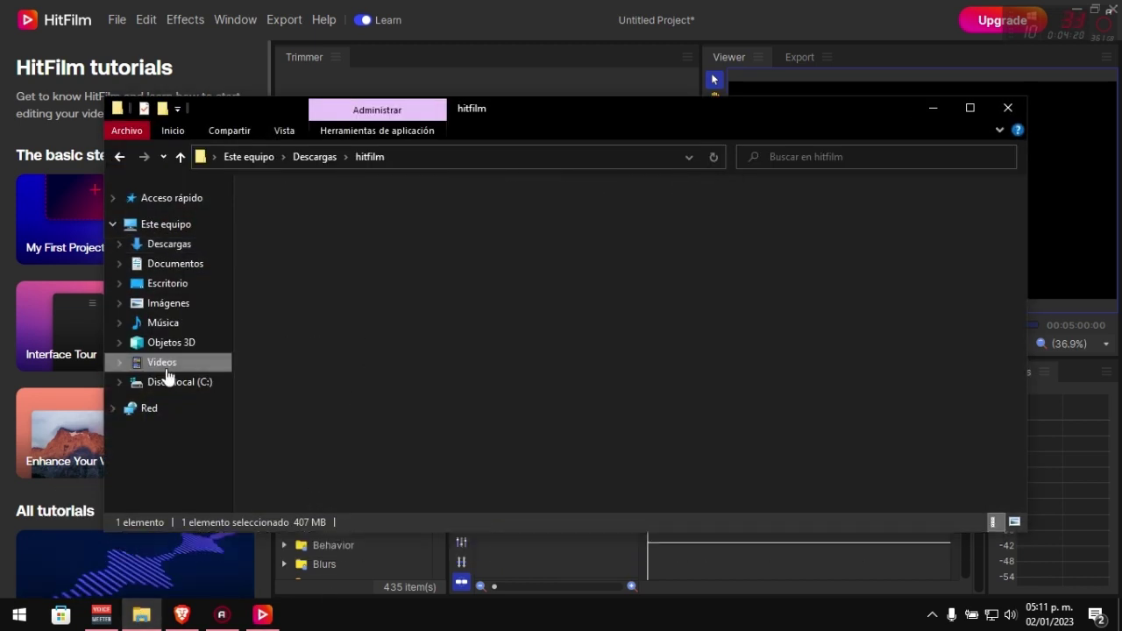
double_click(485, 248)
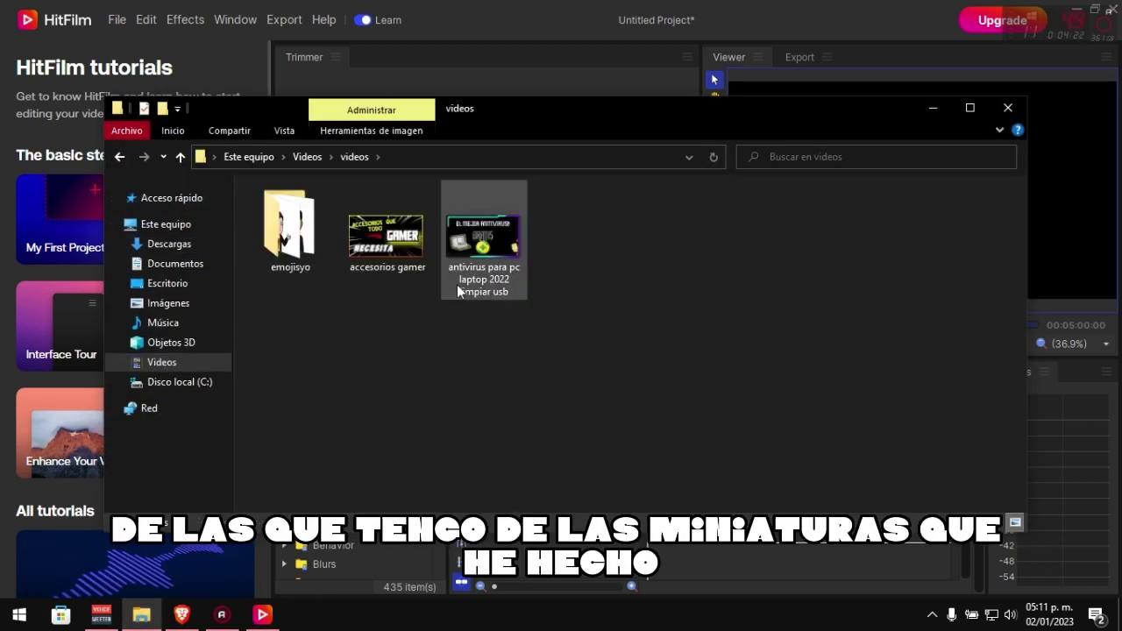
left_click(385, 232)
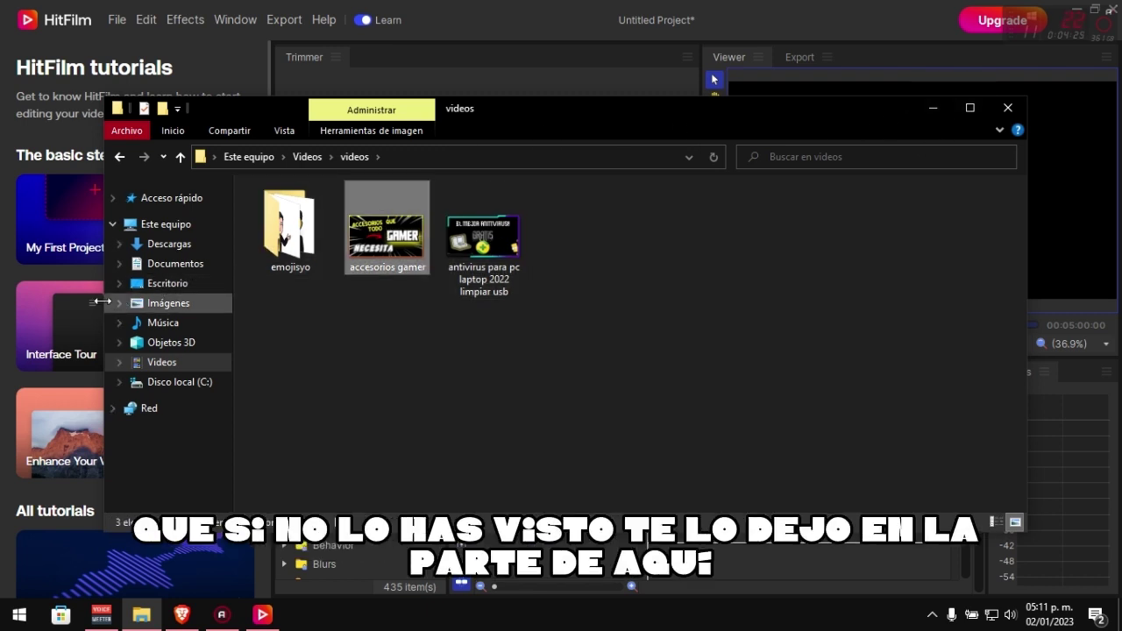
left_click_drag(105, 299, 517, 299)
left_click_drag(817, 245, 328, 483)
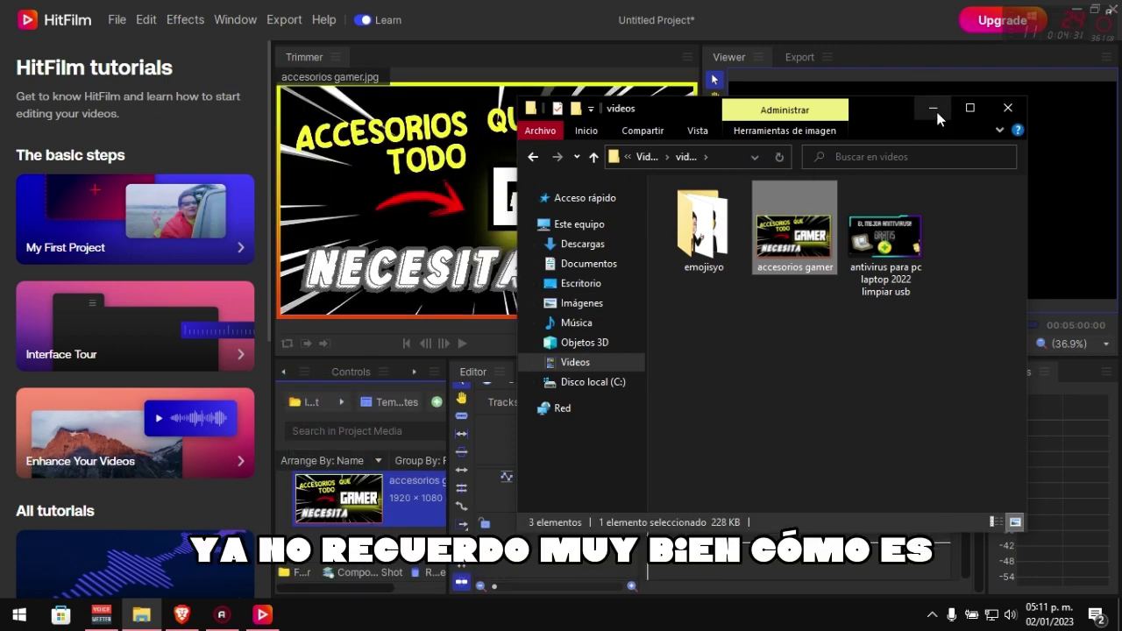
left_click(935, 112)
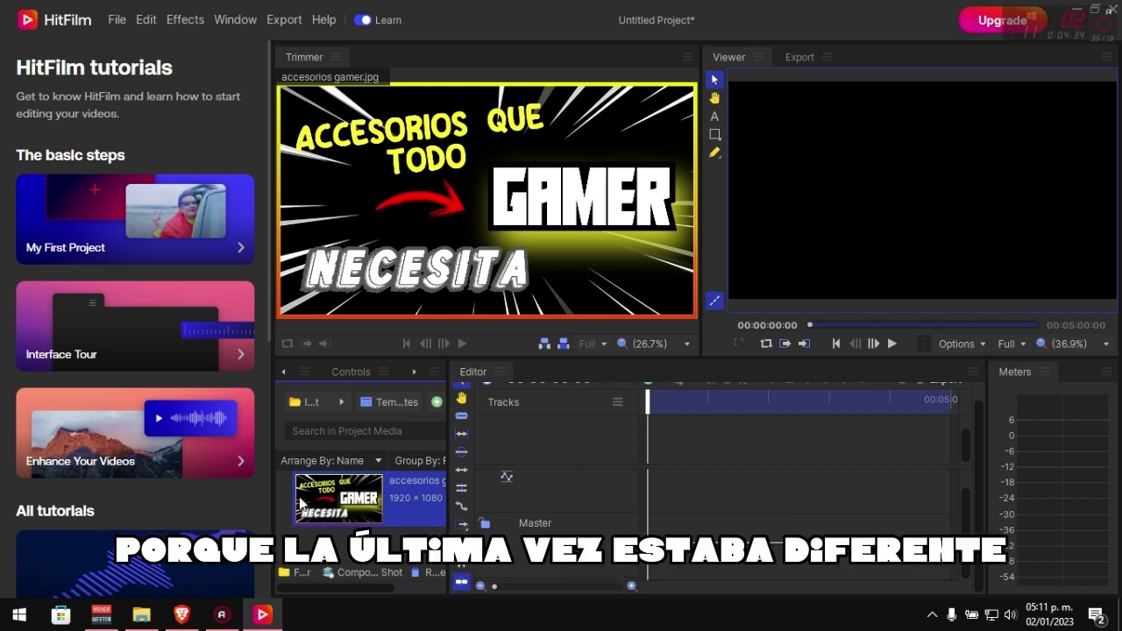
Step: Place accesorios gamer.jpg at the start of the video track, keeping the sequence settings, and extend the clip's duration
left_click_drag(300, 502, 649, 448)
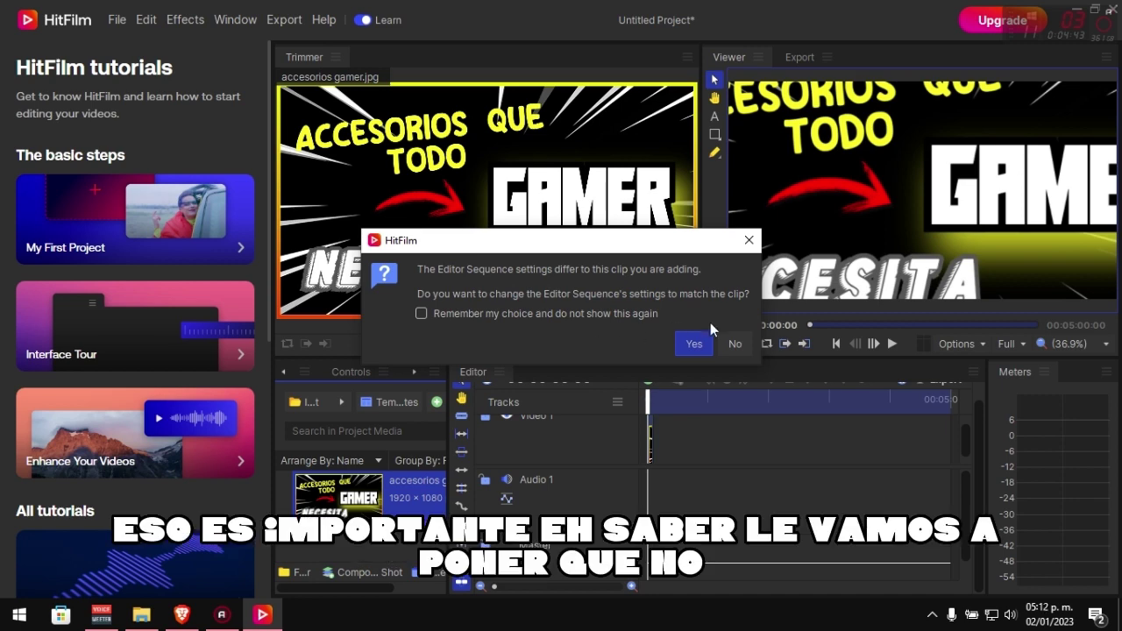
left_click(733, 342)
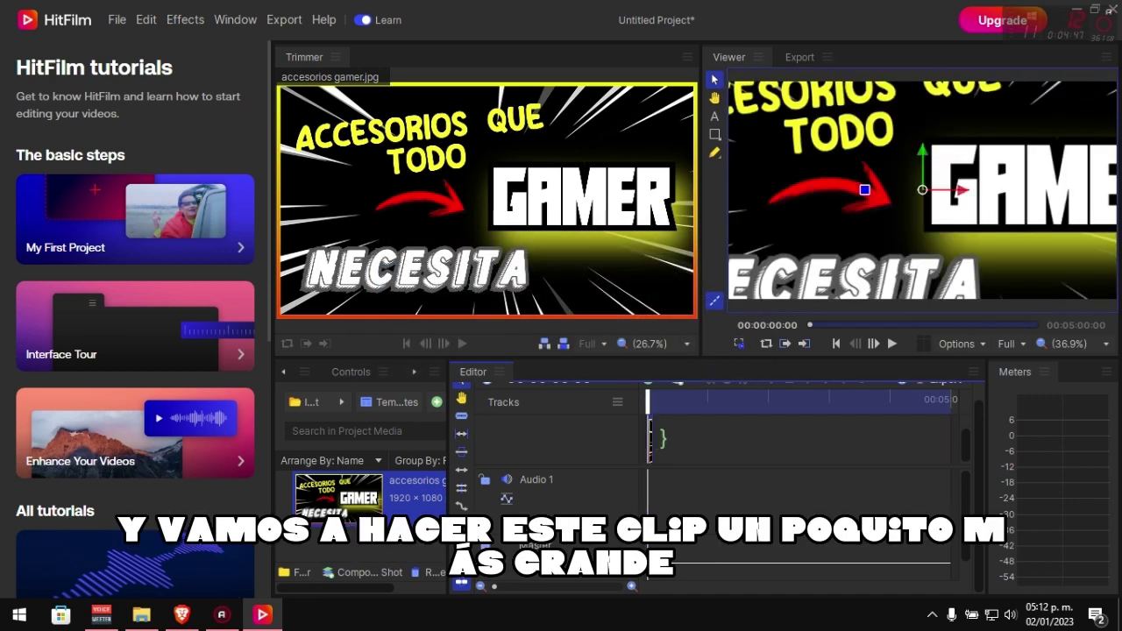
left_click_drag(653, 447, 761, 432)
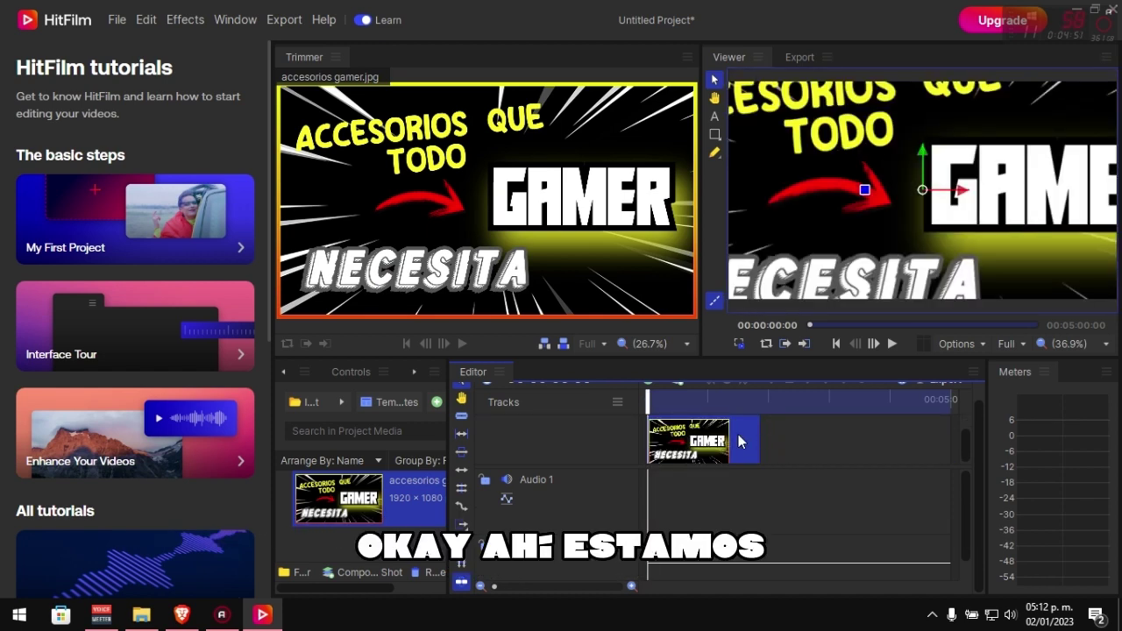
Step: Scale down and reposition the accesorios gamer image so it fits within the video frame
mouse_move(920, 156)
left_mouse_down()
mouse_move(923, 176)
mouse_move(932, 137)
left_mouse_up()
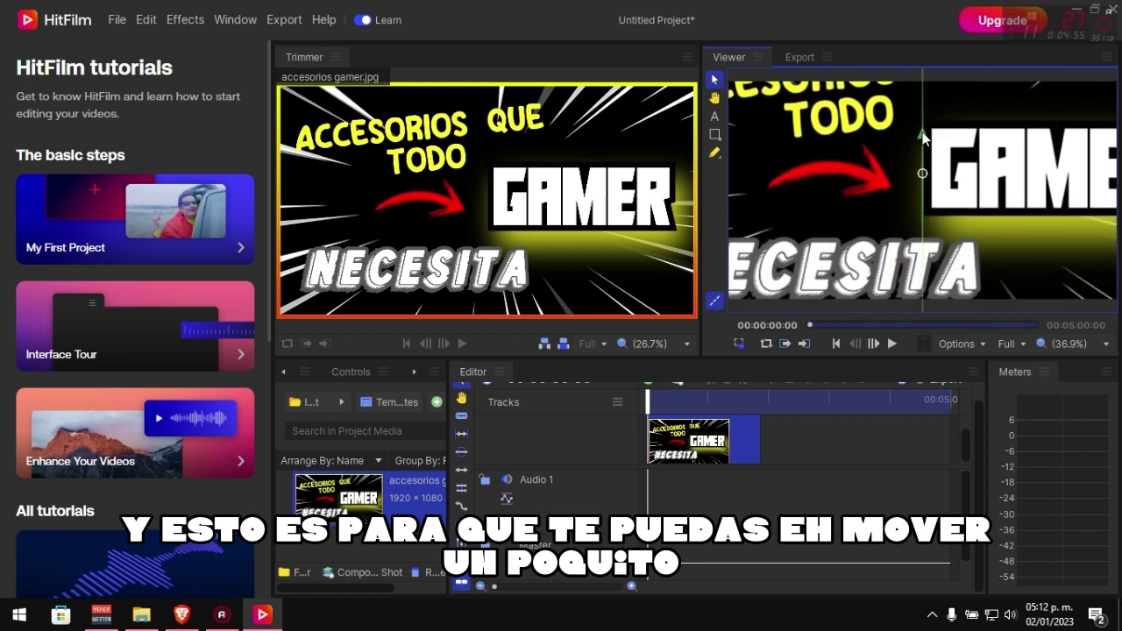
left_click_drag(821, 254, 814, 286)
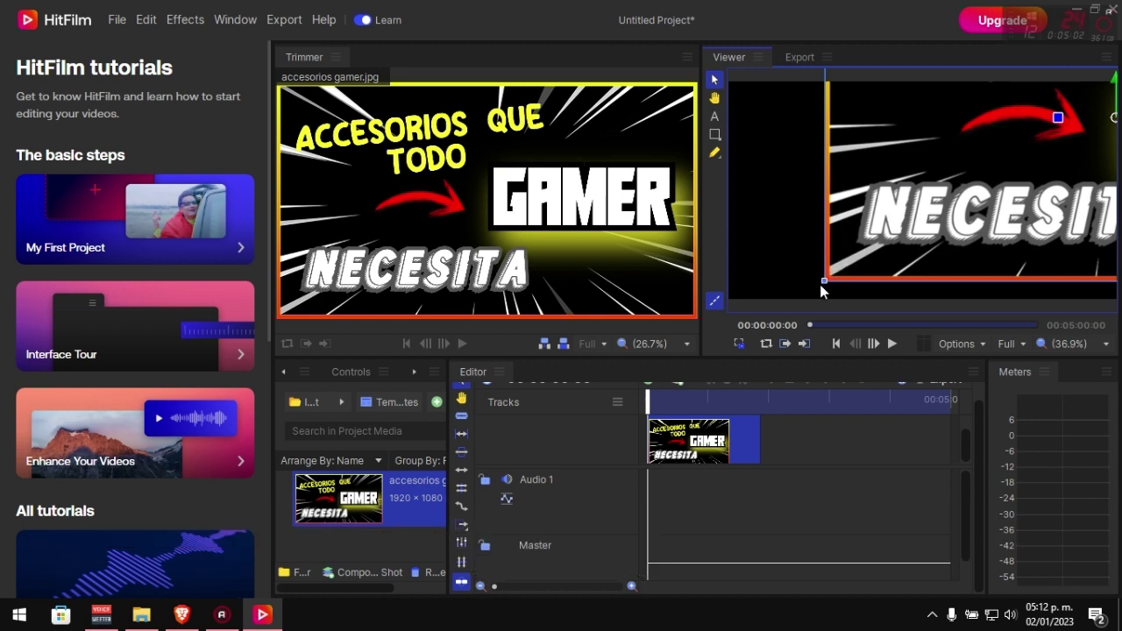
left_click_drag(824, 280, 783, 287)
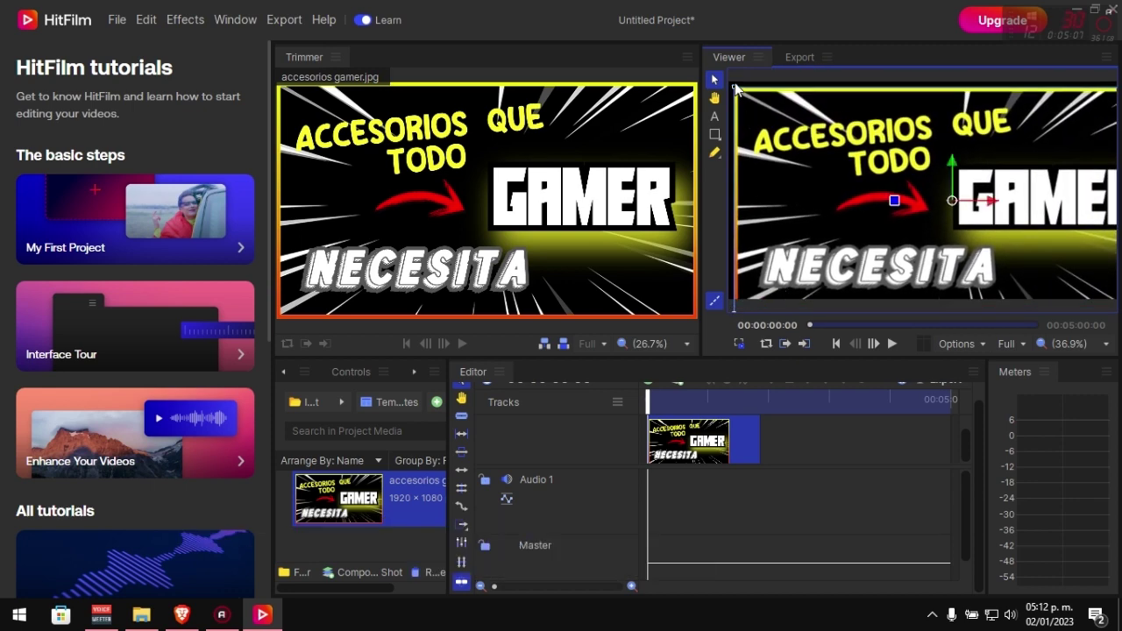
left_click_drag(736, 87, 765, 105)
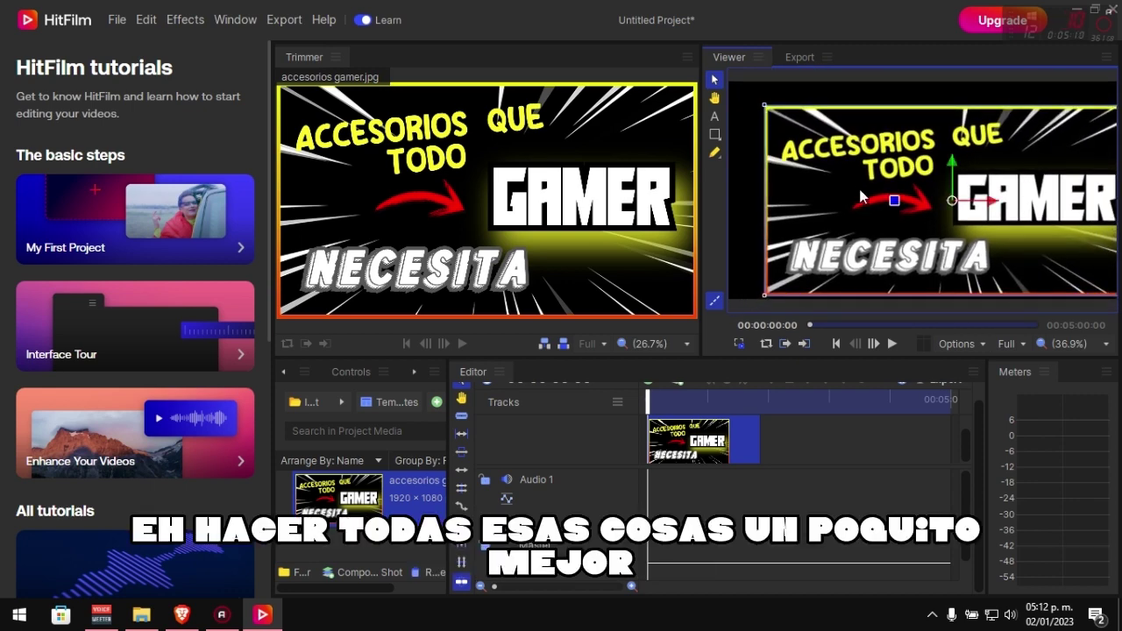
left_click_drag(887, 218, 865, 205)
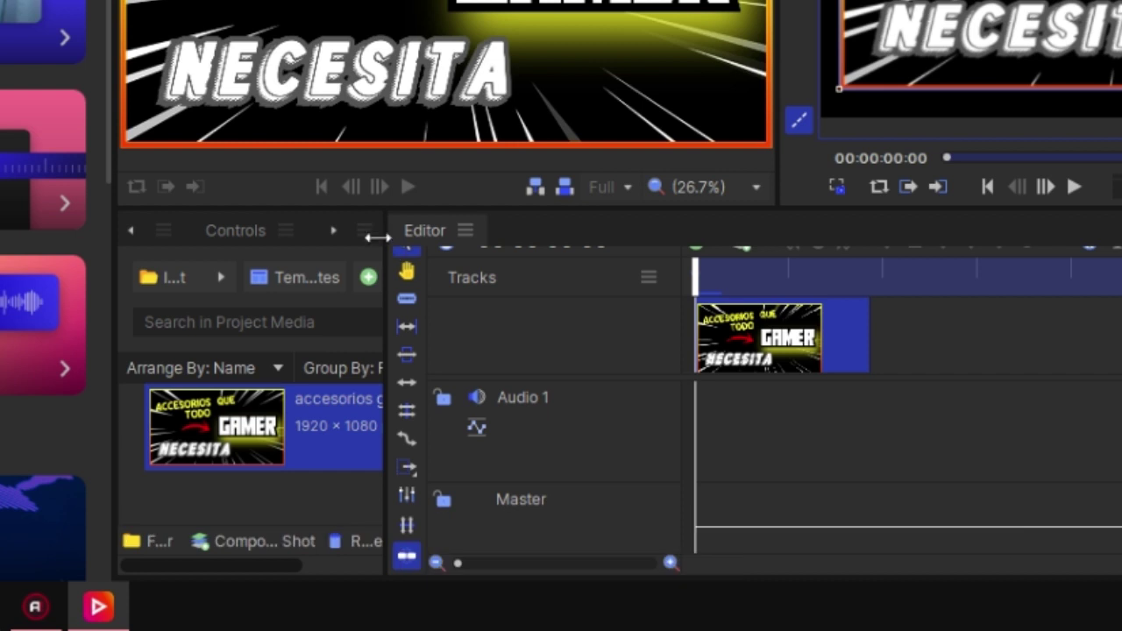
Step: Try a Pro-locked sharpening effect from the 360° Video category on the accesorios gamer clip, and undo it
left_click(432, 374)
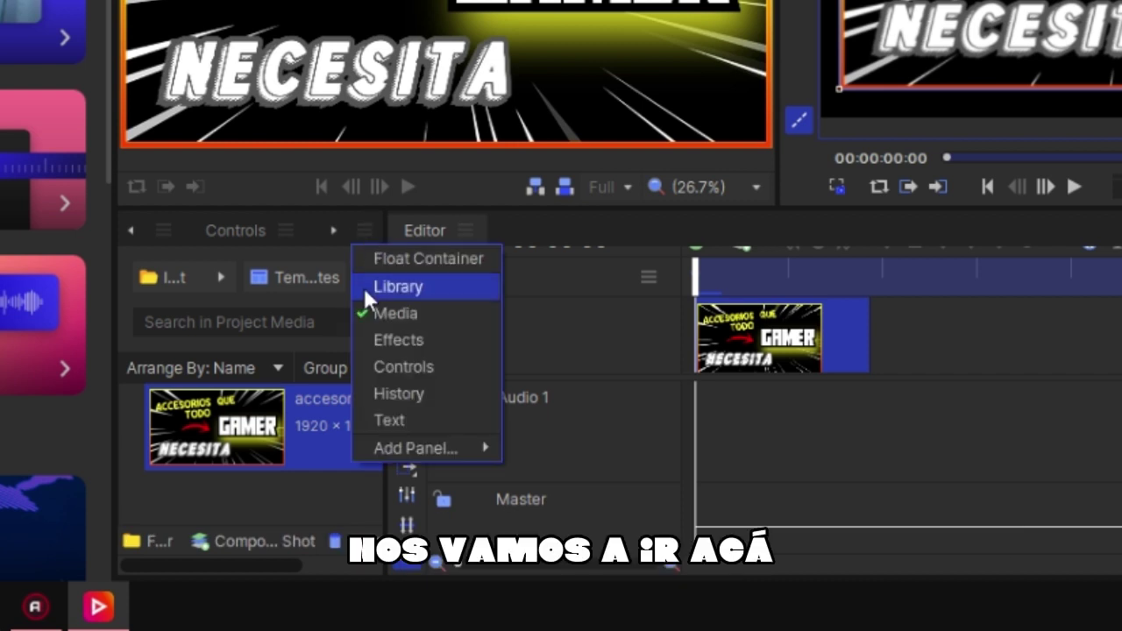
left_click(435, 341)
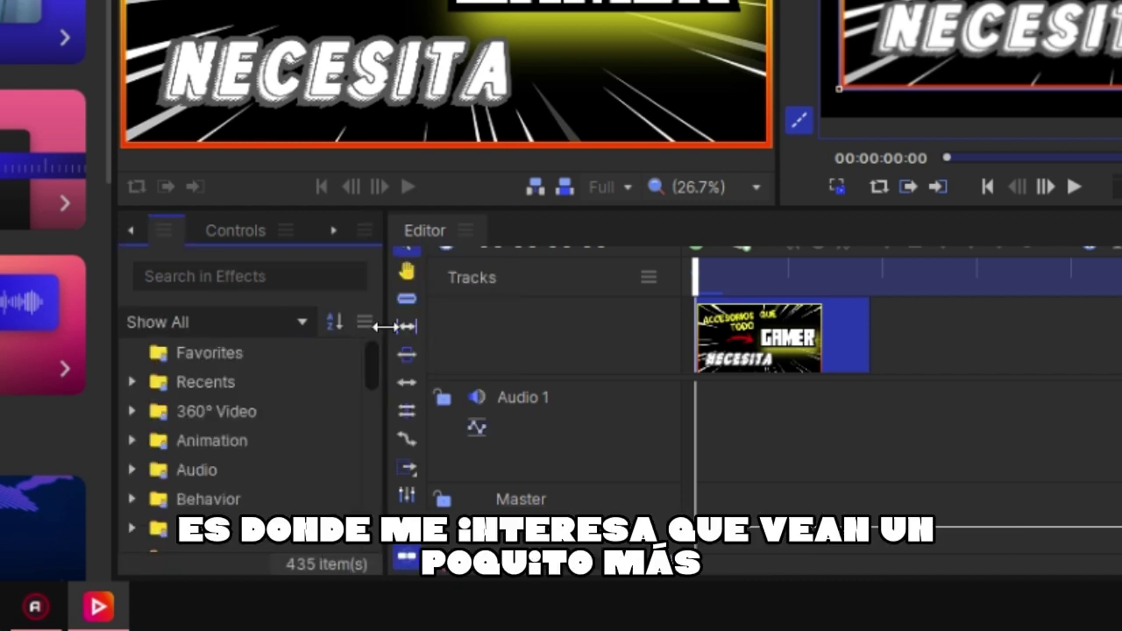
left_click(132, 411)
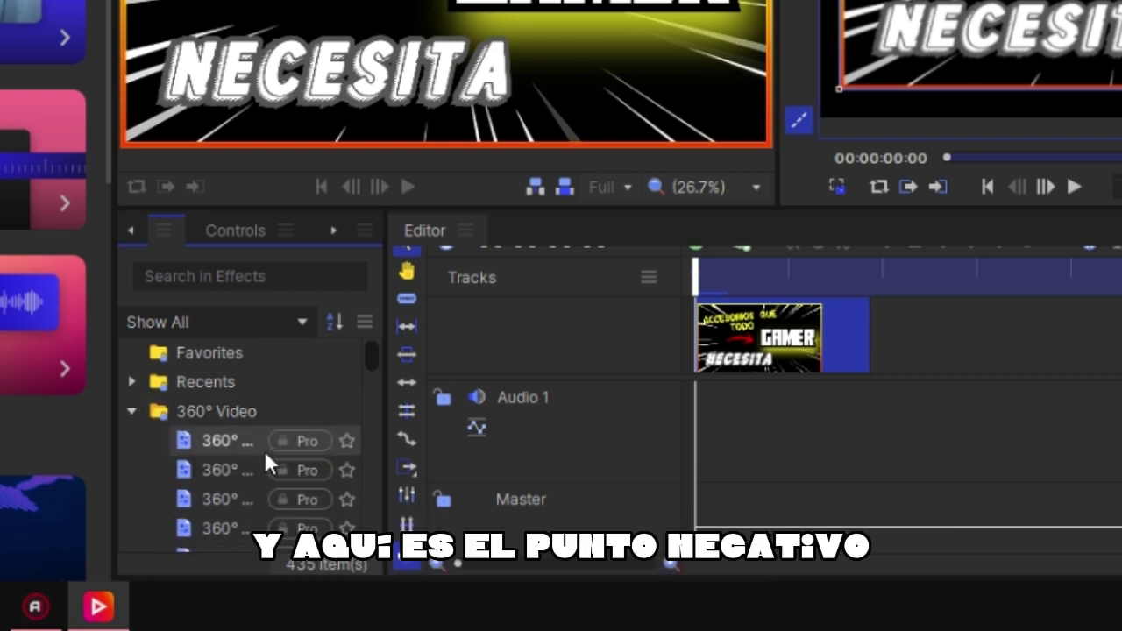
scroll(227, 462, "down", 3)
scroll(224, 451, "up", 1)
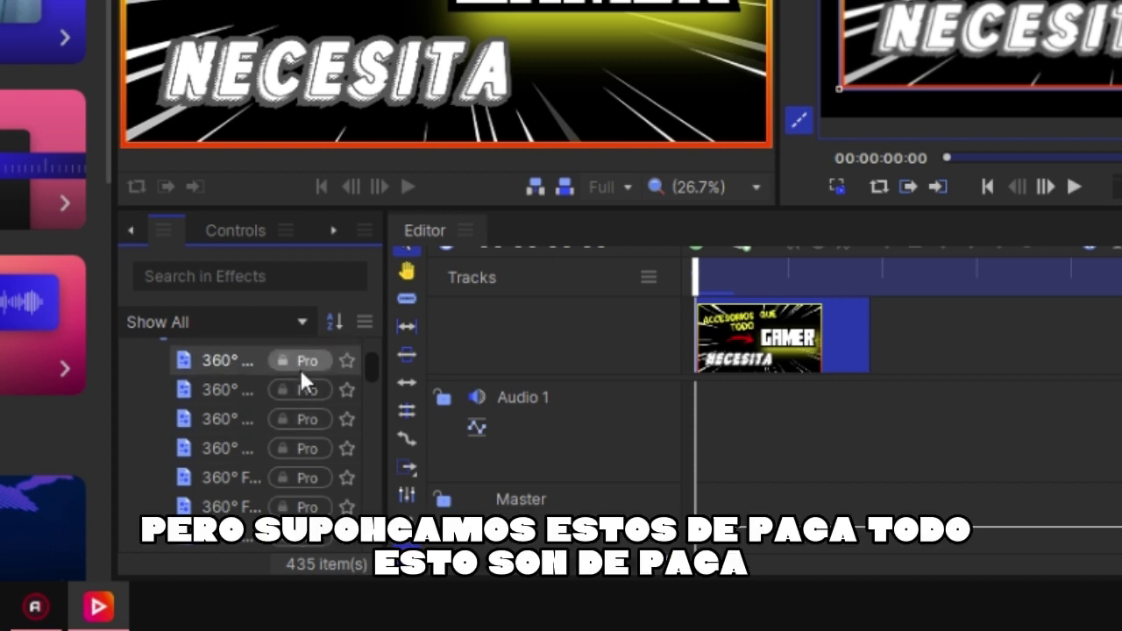
scroll(248, 409, "down", 2)
scroll(248, 412, "down", 1)
scroll(241, 416, "up", 1)
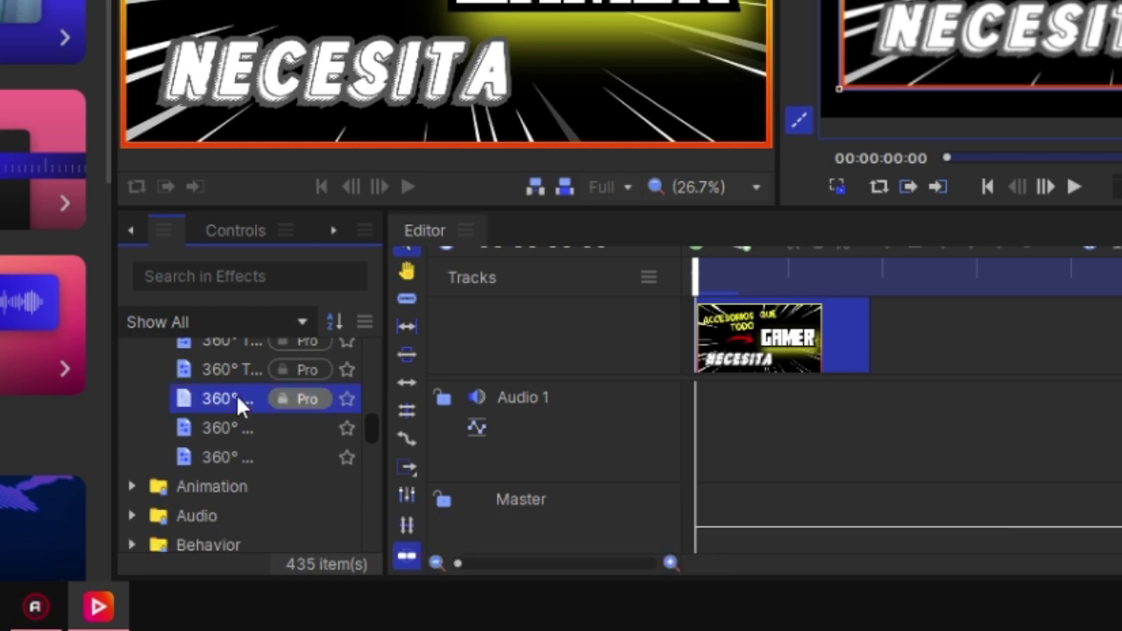
left_click_drag(212, 389, 741, 344)
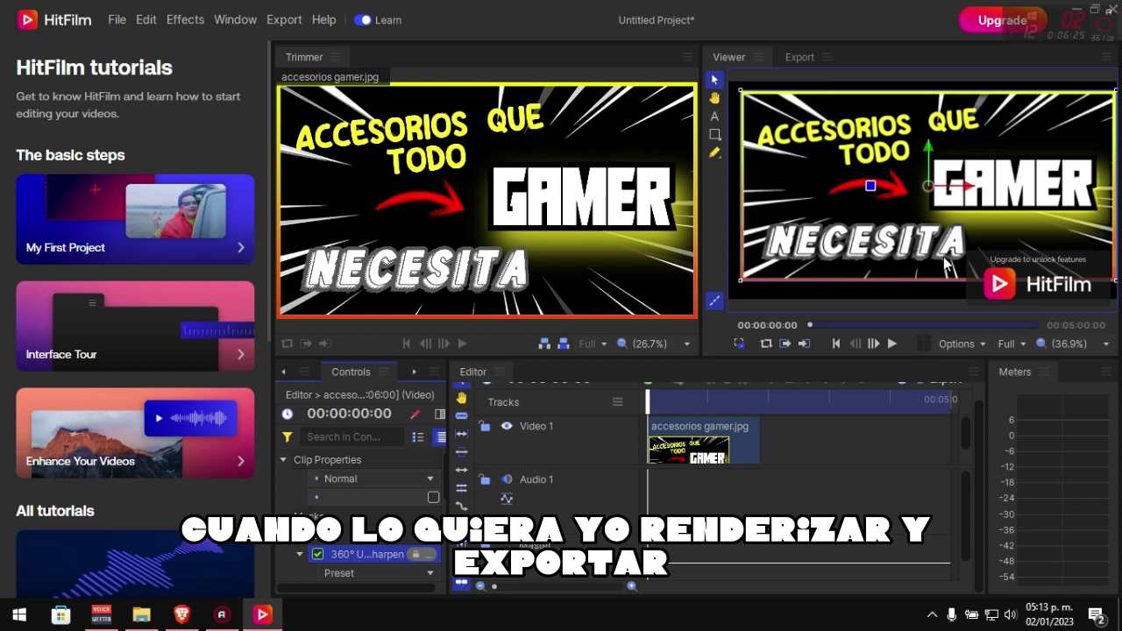
key("ctrl+z")
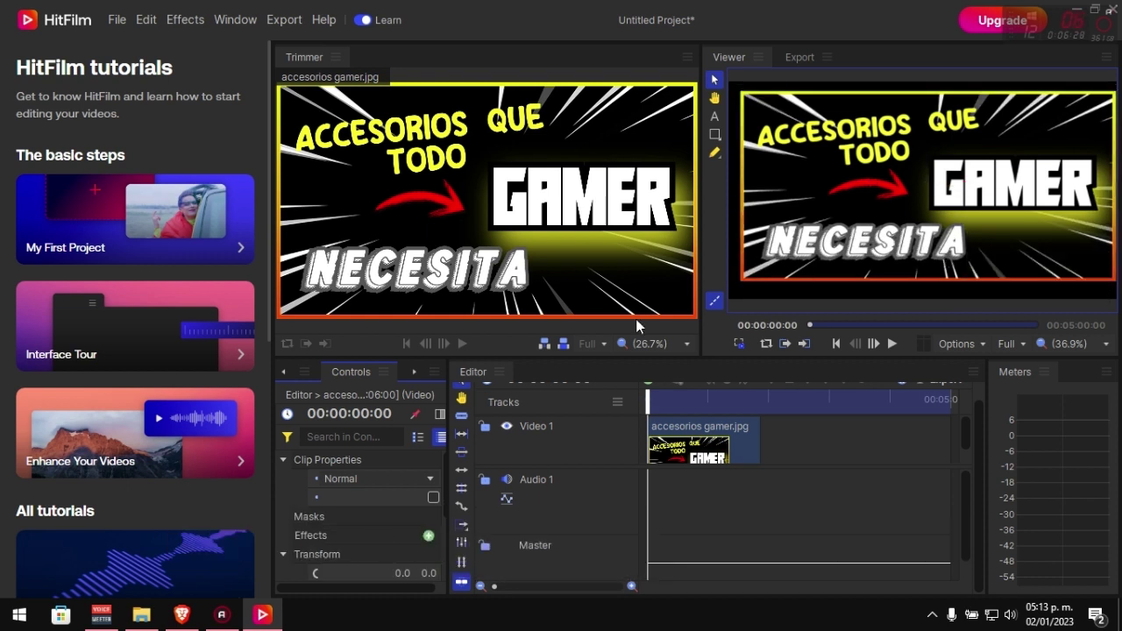
Step: Apply the 360° Video Transform effect to the accesorios gamer clip
left_click(438, 372)
left_click(457, 440)
left_click_drag(349, 507, 677, 441)
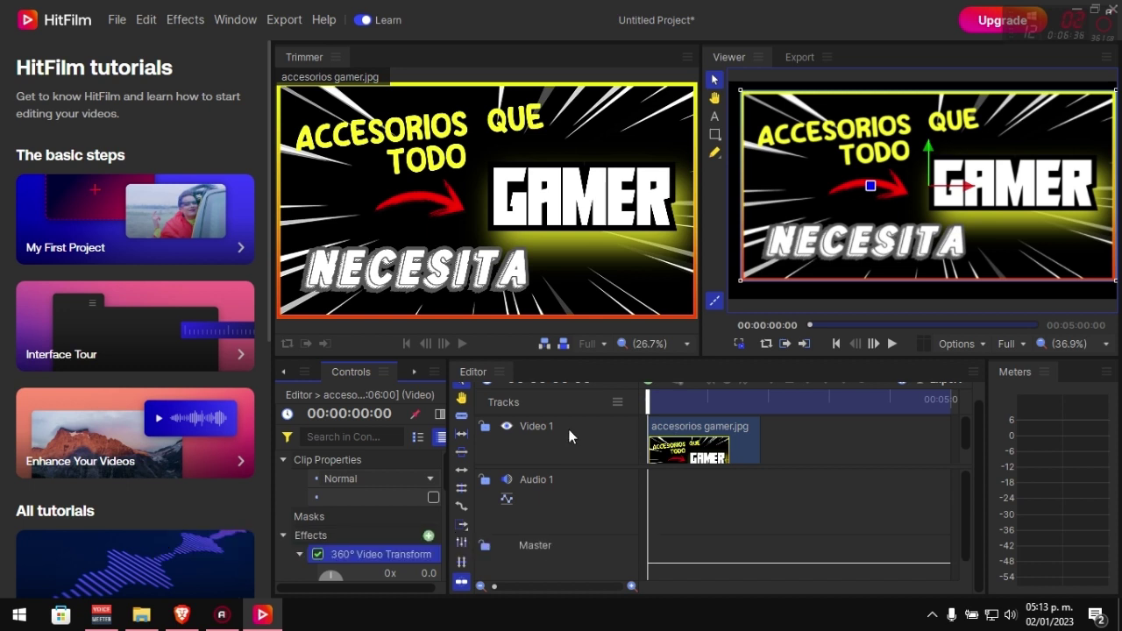
Step: Browse the effects library's transition folders, examining the dissolve, wipe and zoom transitions for video
left_click(434, 372)
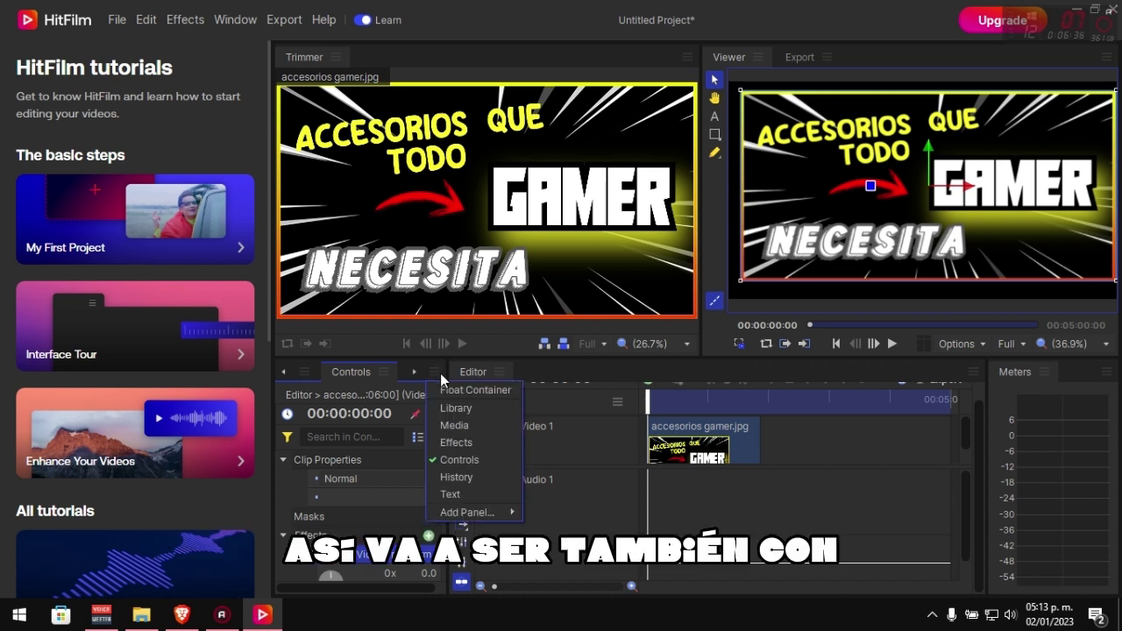
left_click(479, 442)
scroll(307, 498, "down", 4)
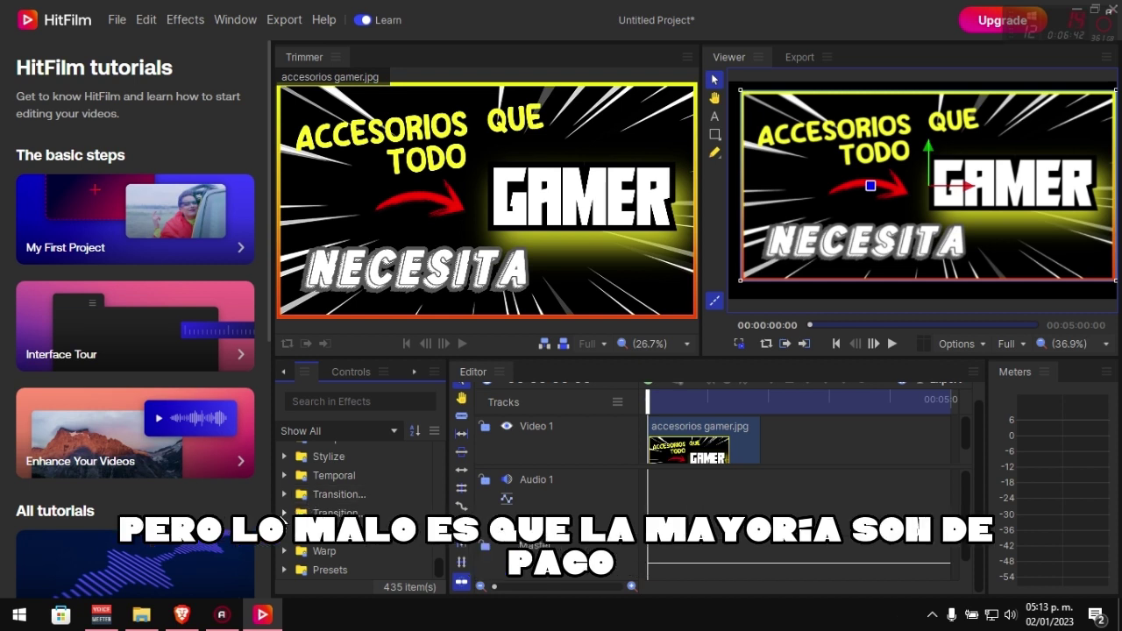
left_click(284, 513)
scroll(366, 513, "down", 2)
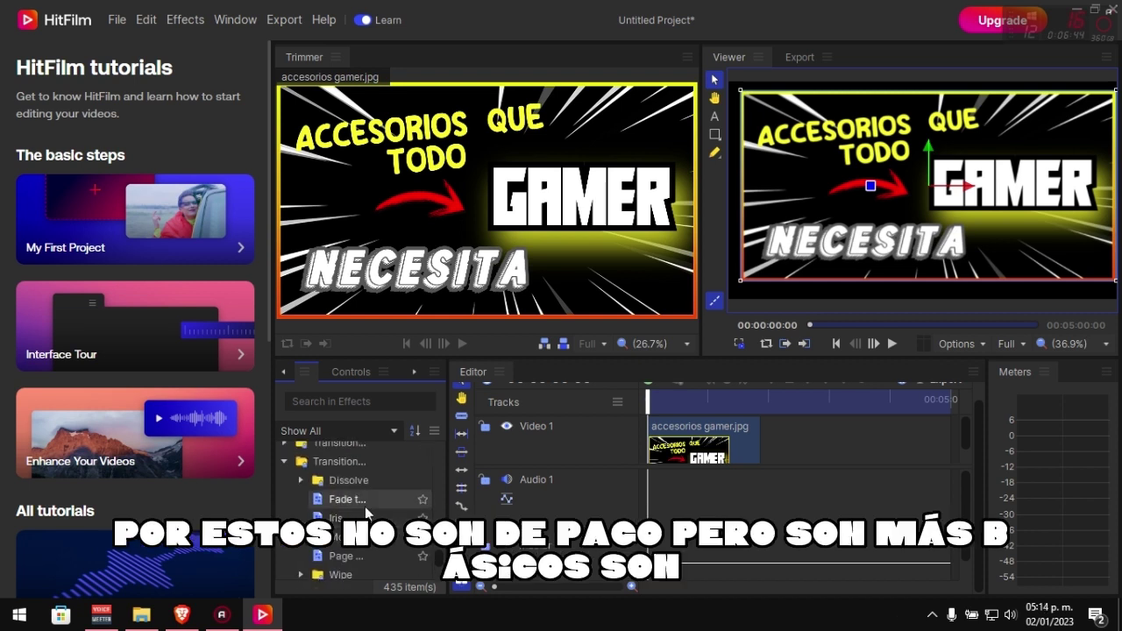
scroll(367, 513, "down", 3)
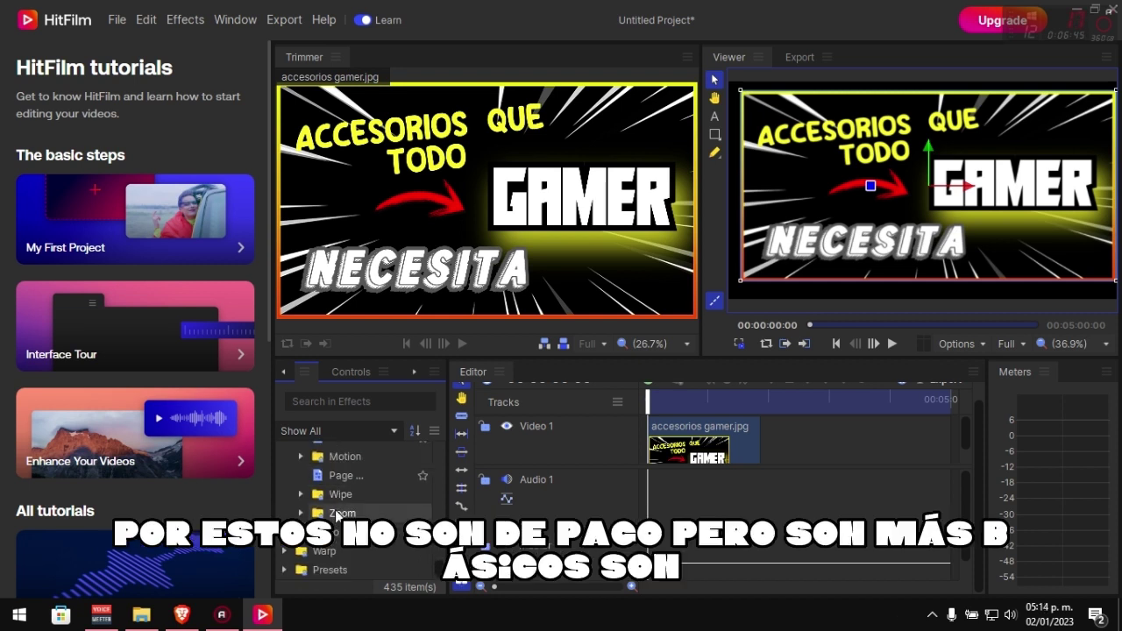
left_click(300, 495)
scroll(355, 514, "down", 2)
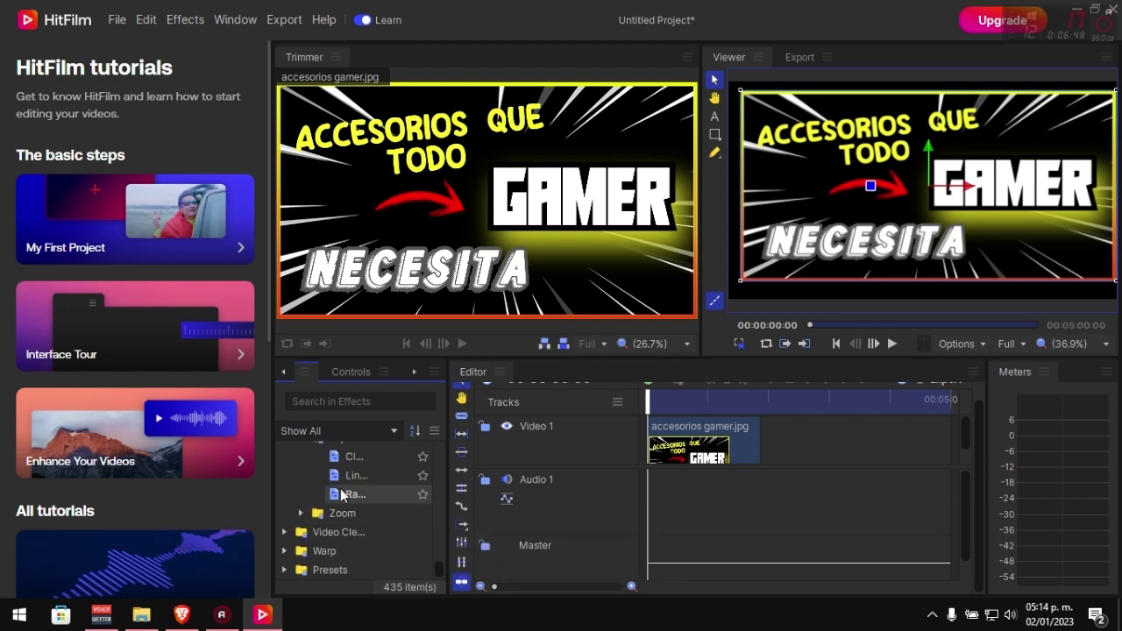
left_click(301, 513)
scroll(333, 513, "down", 1)
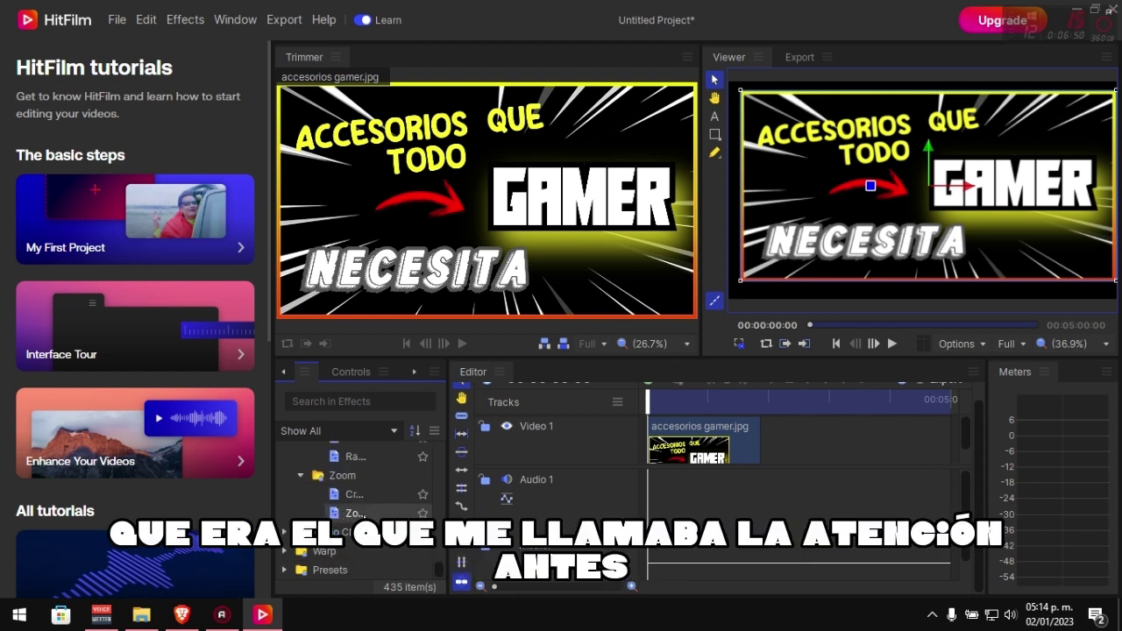
Step: Widen the effects list to show full names and examine the Video Clean-up effects and their licence tiers
left_click_drag(448, 501, 554, 507)
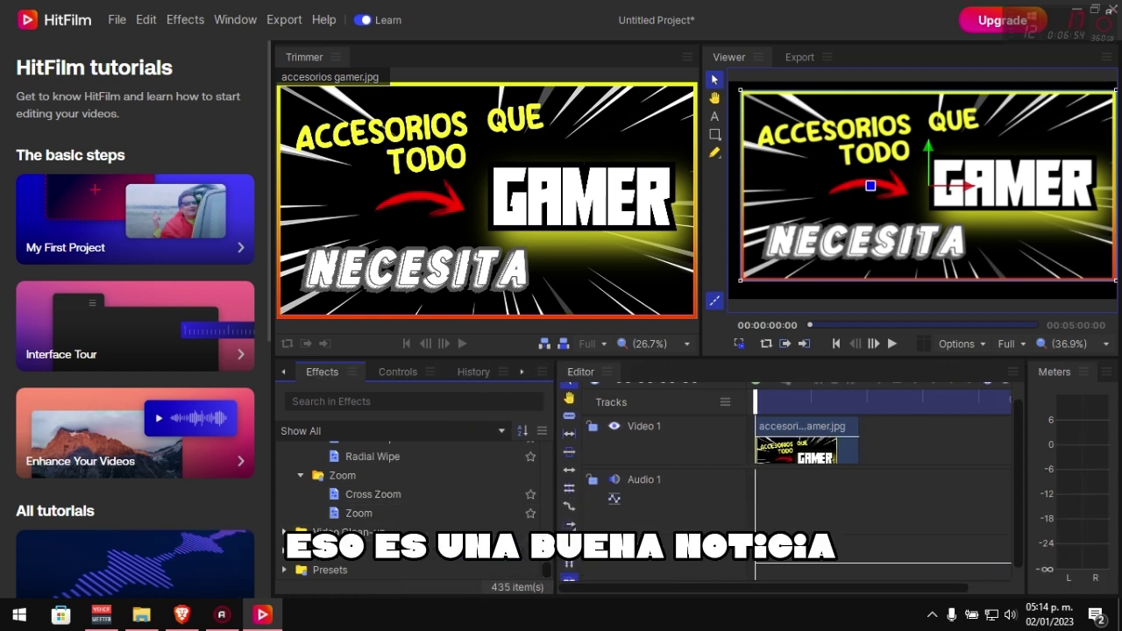
left_click(284, 532)
scroll(396, 513, "down", 1)
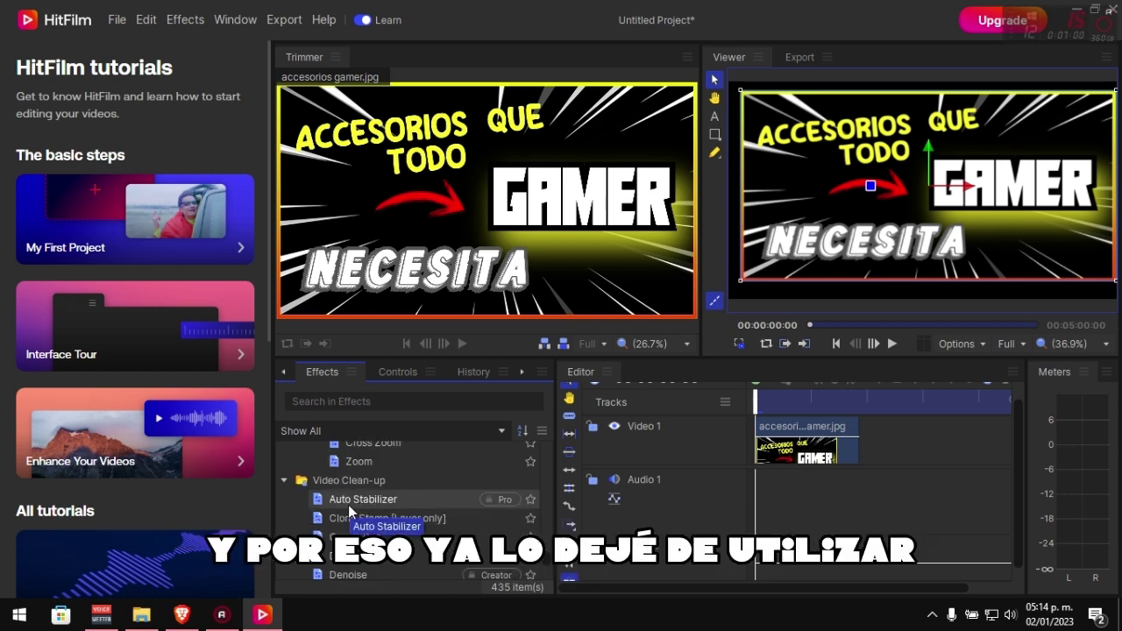
scroll(348, 508, "down", 2)
scroll(348, 509, "down", 1)
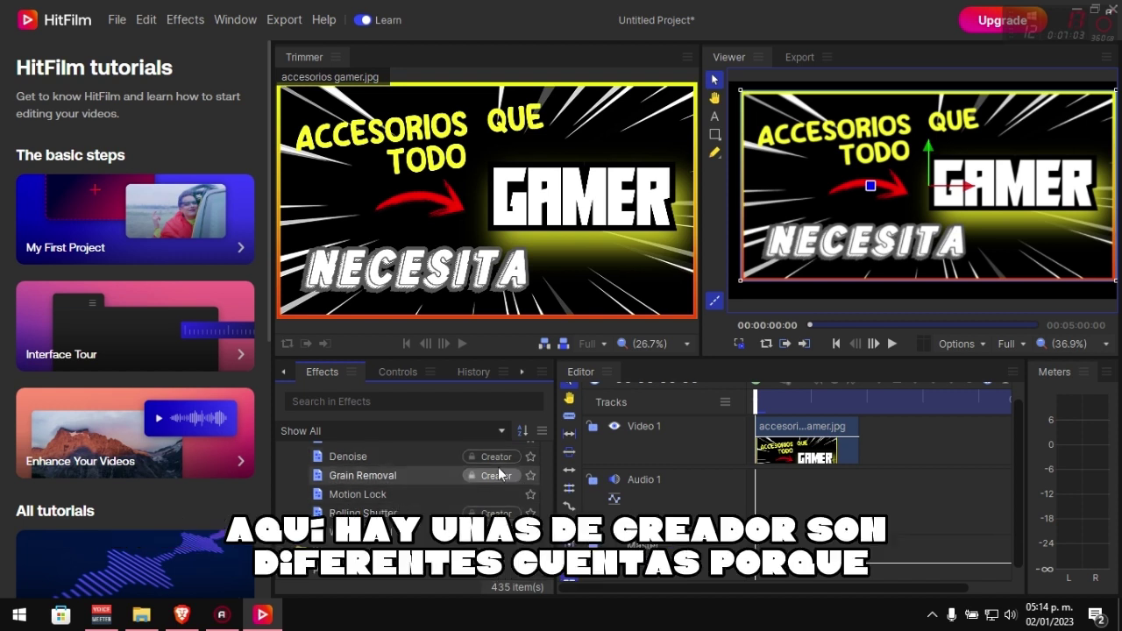
mouse_move(499, 474)
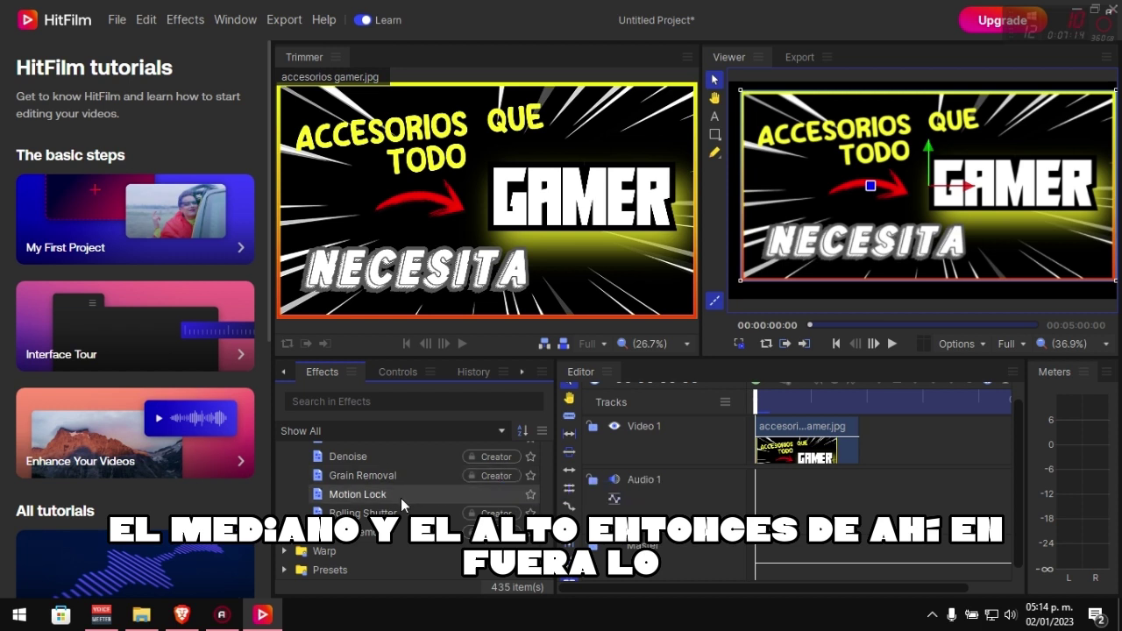
Step: Narrow the effects list again and examine the video and audio tracks and editing tools in the timeline
left_click_drag(556, 480, 442, 479)
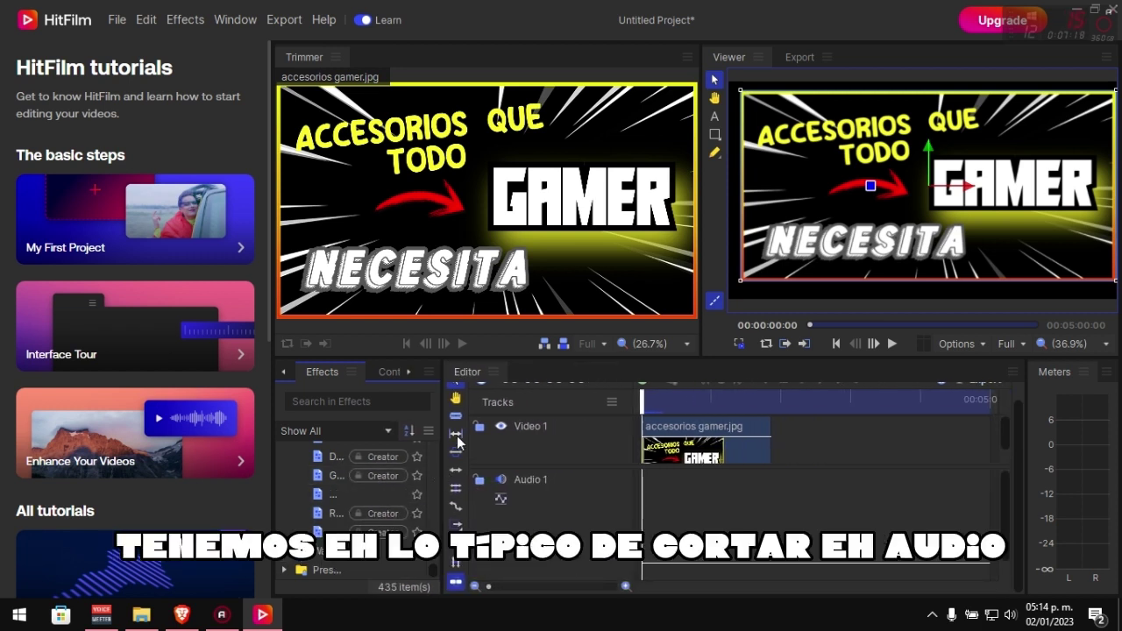
scroll(517, 491, "down", 1)
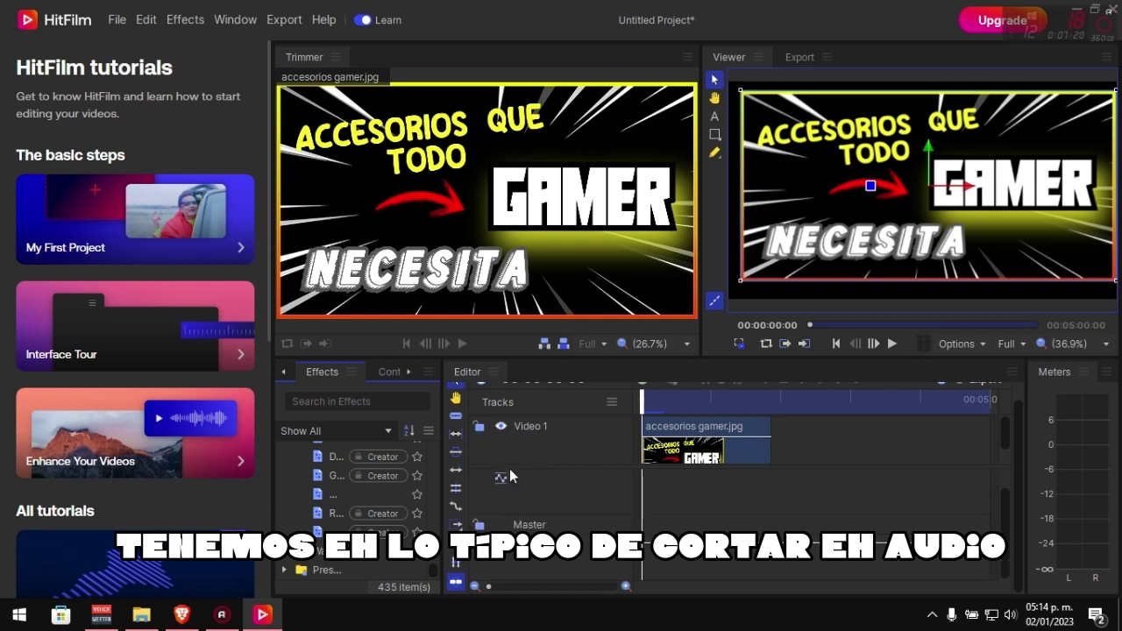
scroll(478, 466, "up", 1)
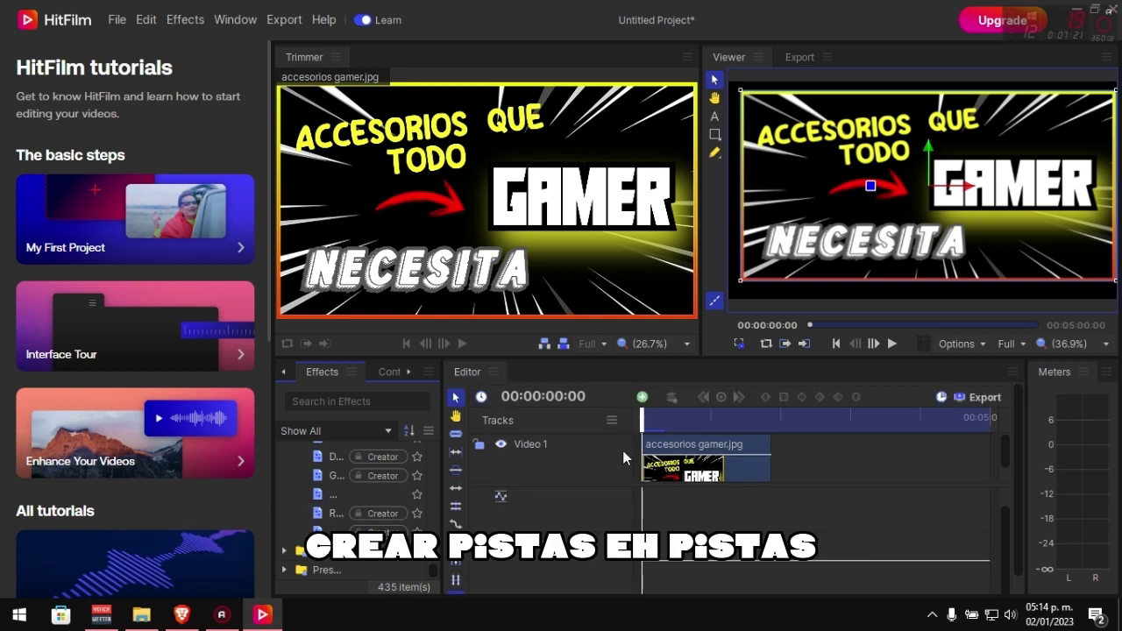
scroll(646, 477, "down", 1)
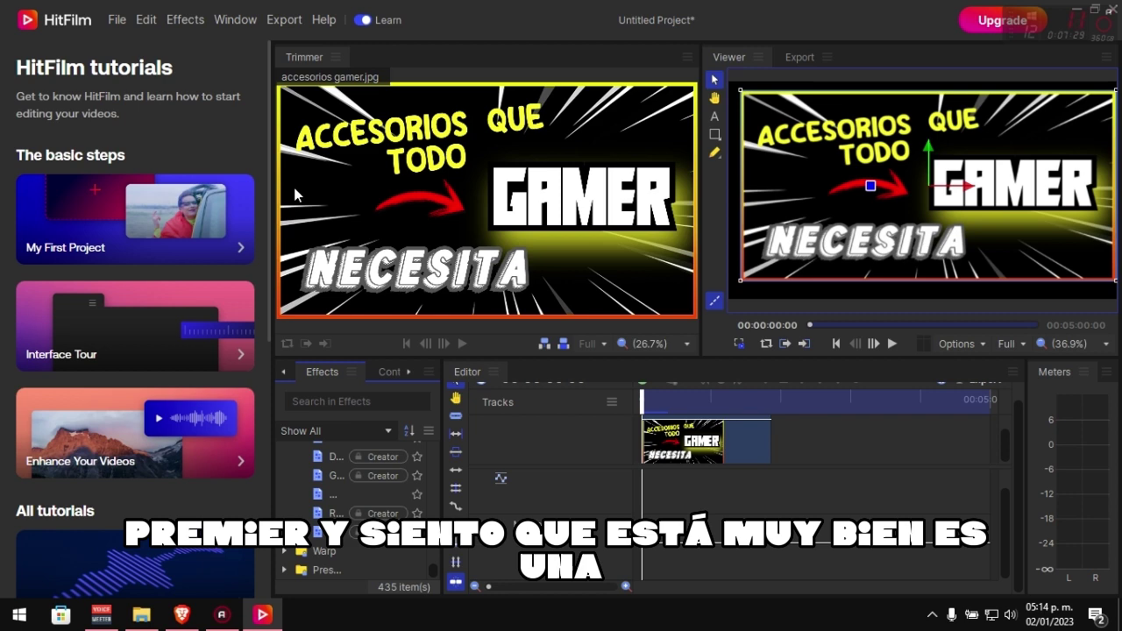
scroll(295, 195, "down", 4)
scroll(314, 206, "up", 2)
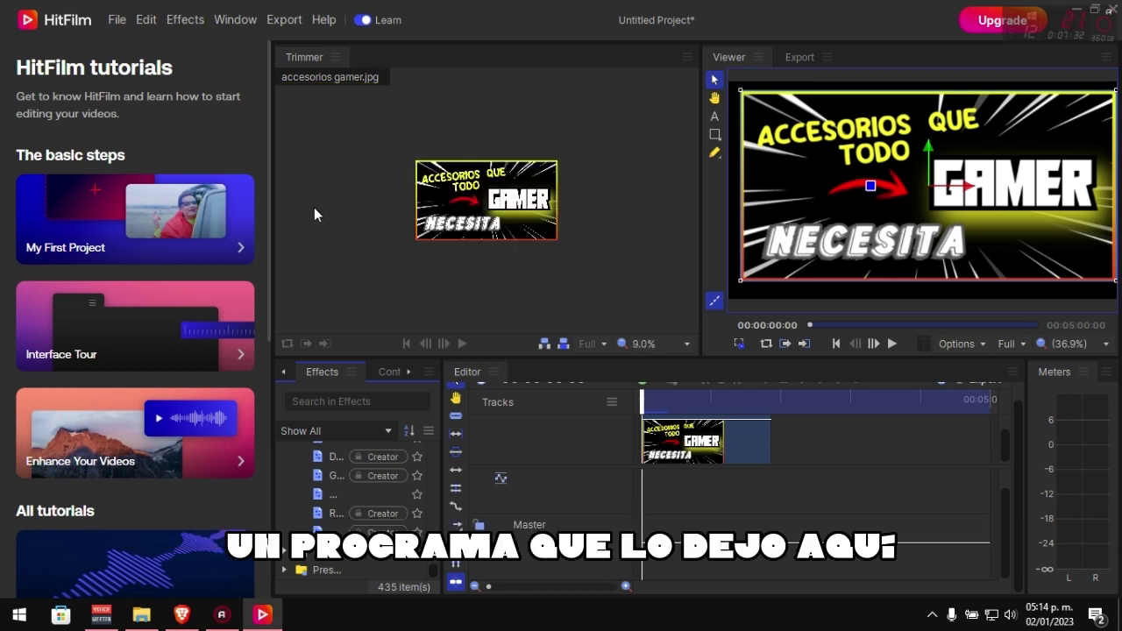
scroll(314, 207, "up", 3)
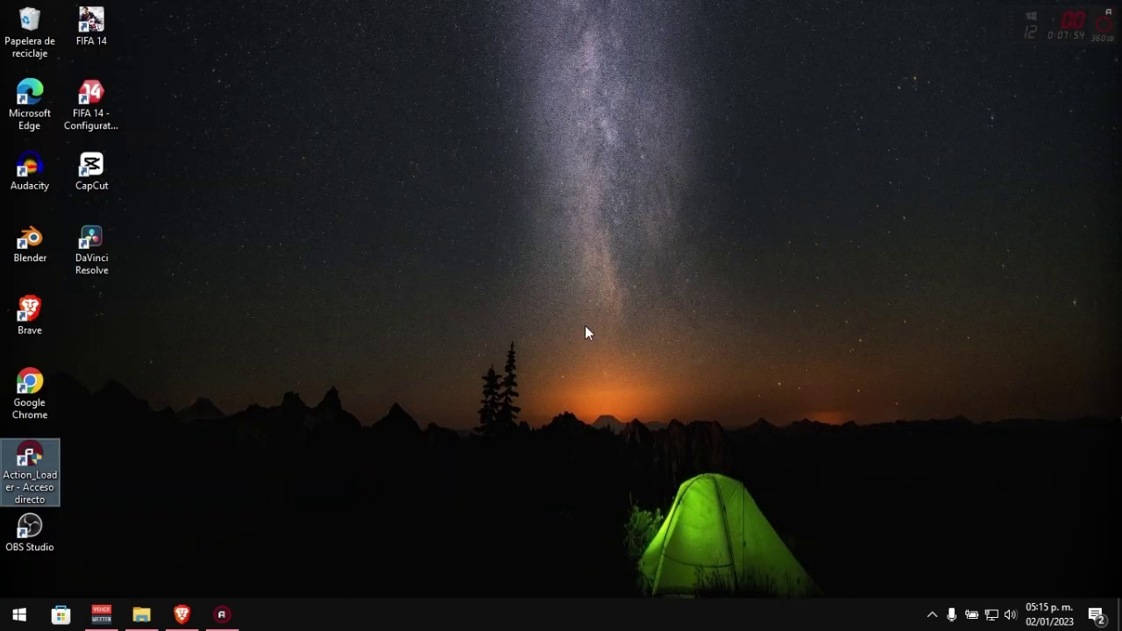
Step: Switch to Brave and view the Edit page of the DaVinci Resolve 18 website
left_click(182, 614)
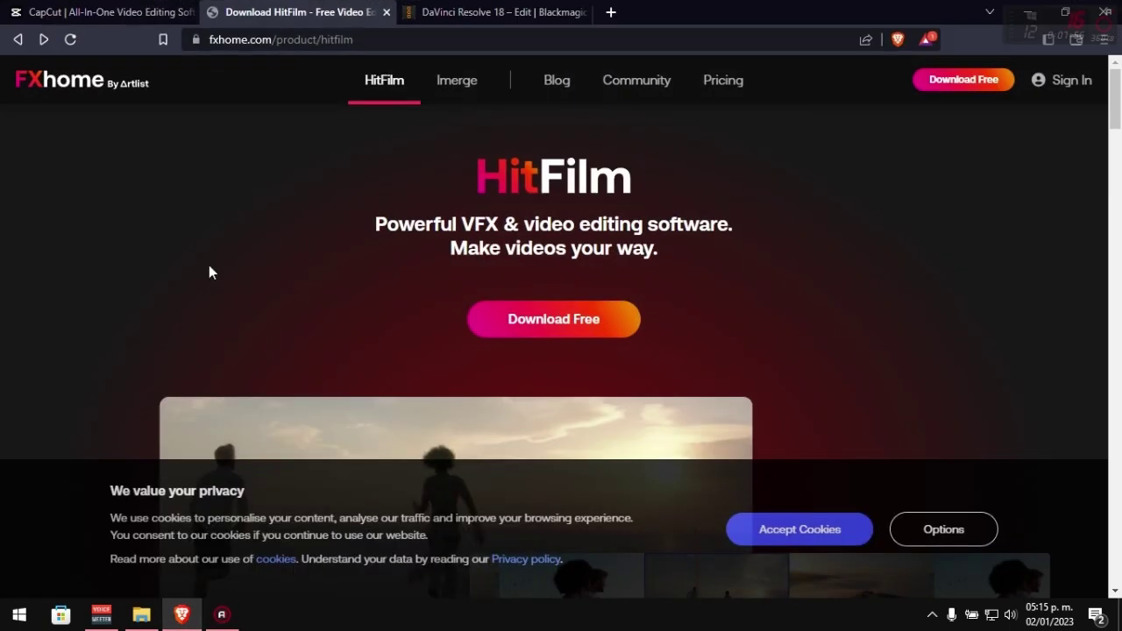
left_click(503, 11)
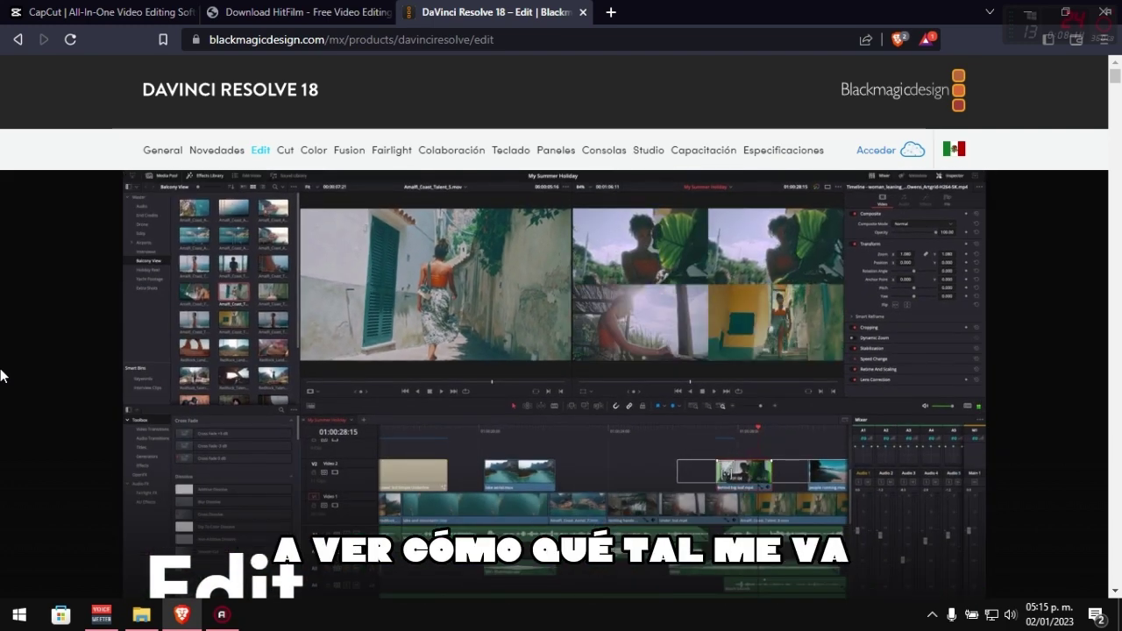
scroll(3, 375, "down", 3)
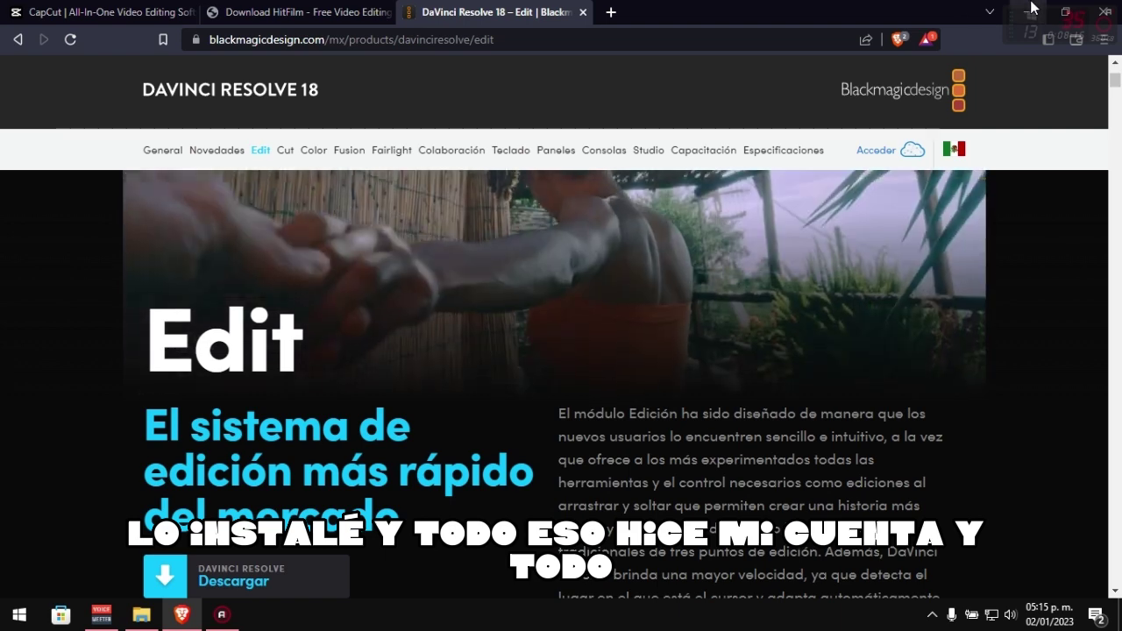
Step: Move the DaVinci Resolve desktop shortcut away from the other icons and try to launch the program from it
left_click(1031, 11)
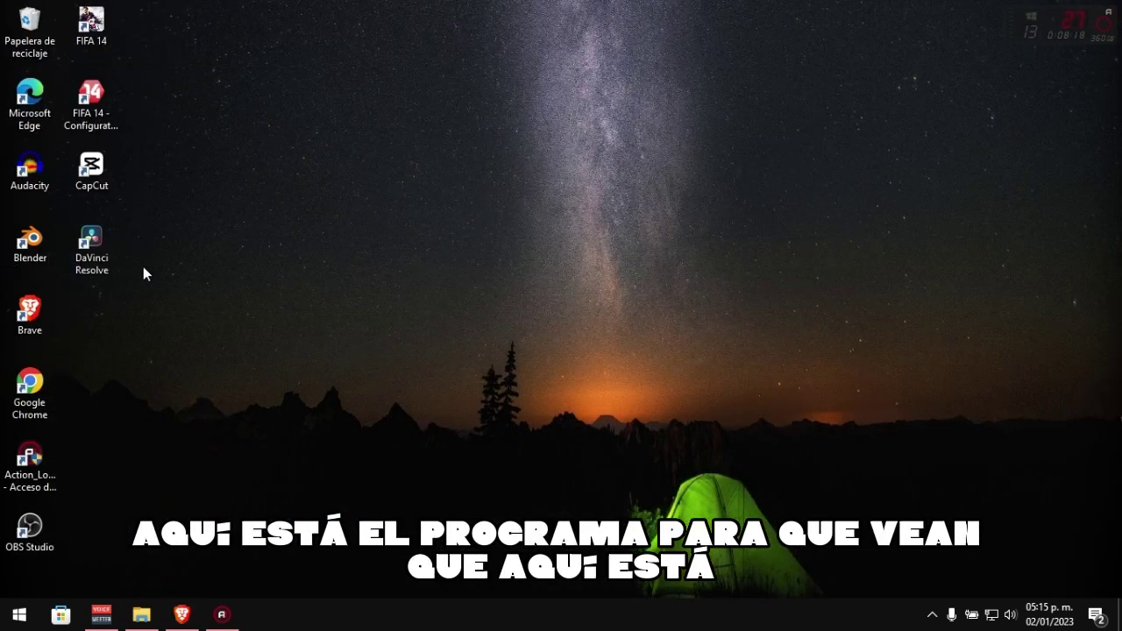
left_click_drag(103, 248, 289, 263)
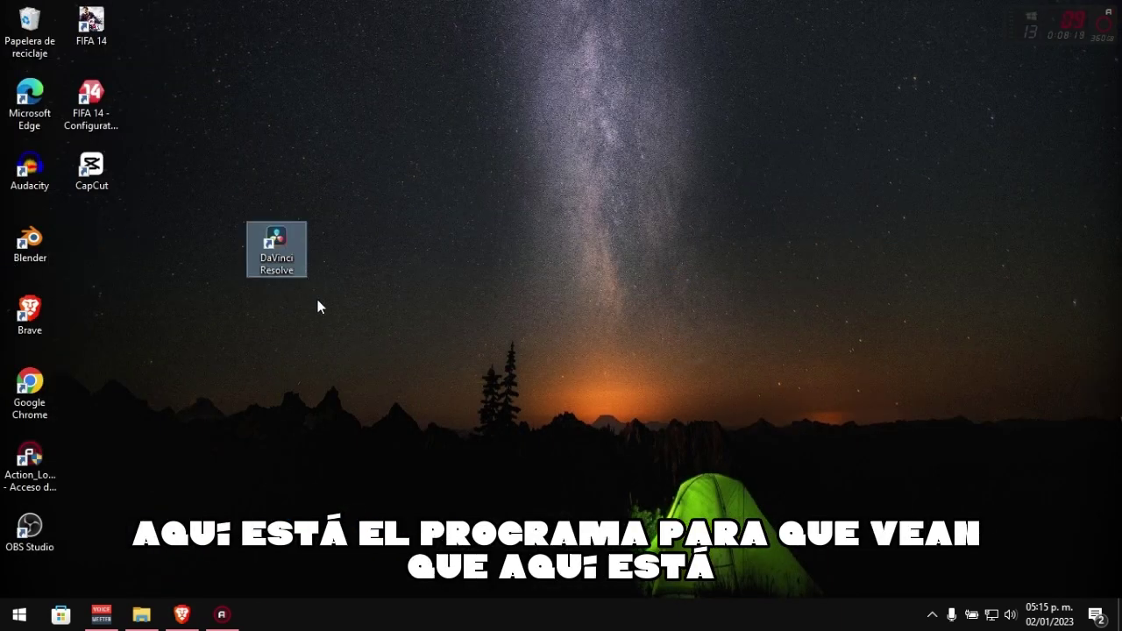
double_click(283, 254)
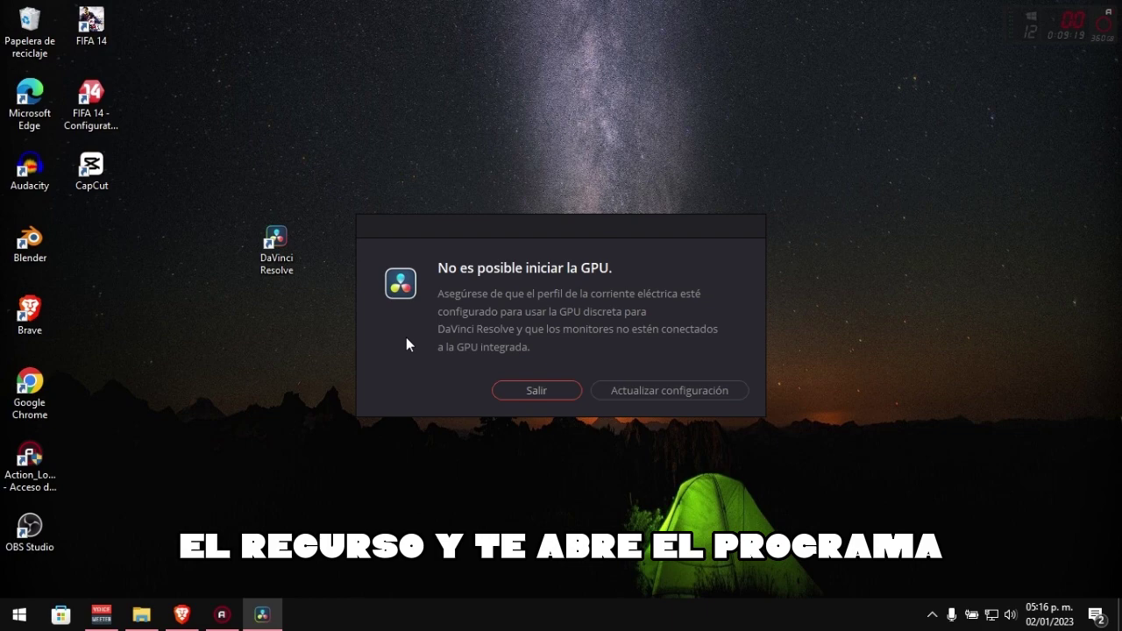
left_click(504, 390)
Step: Switch back to Brave and examine the DaVinci Resolve 18 General page, including its introduction, Blackmagic Cloud and Hollywood sections
left_click(182, 614)
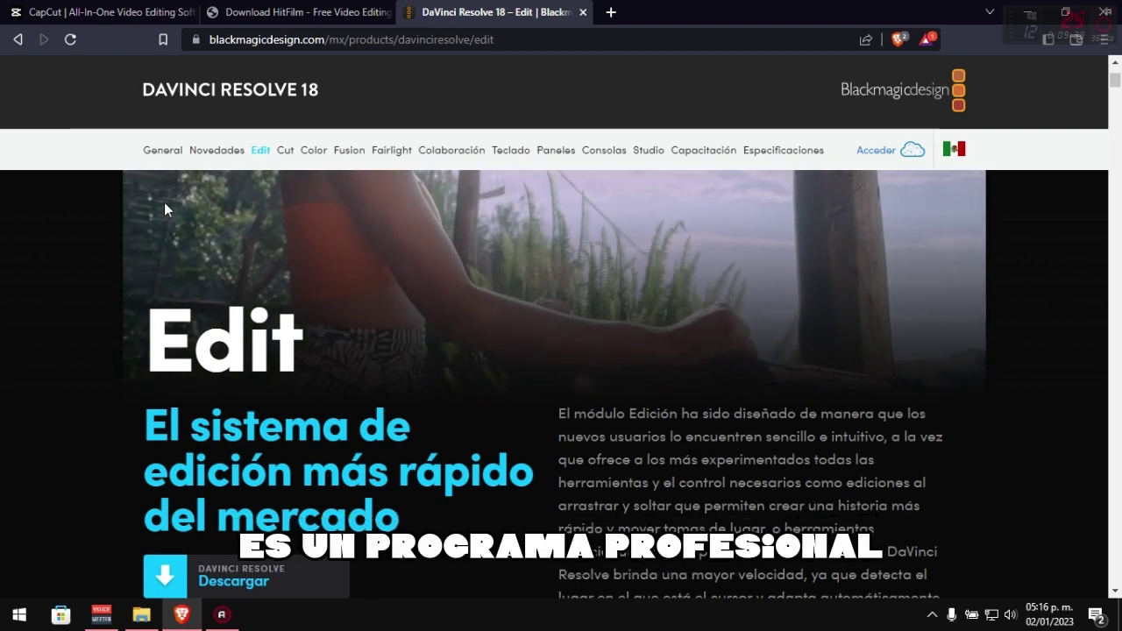
left_click(163, 150)
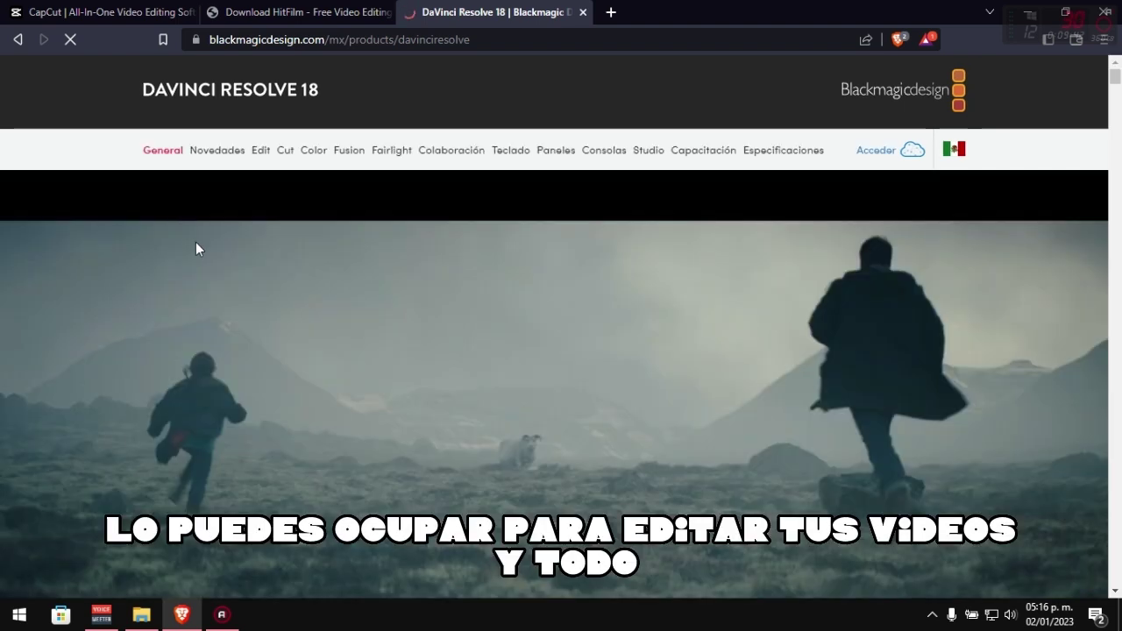
scroll(222, 298, "down", 2)
scroll(222, 291, "down", 2)
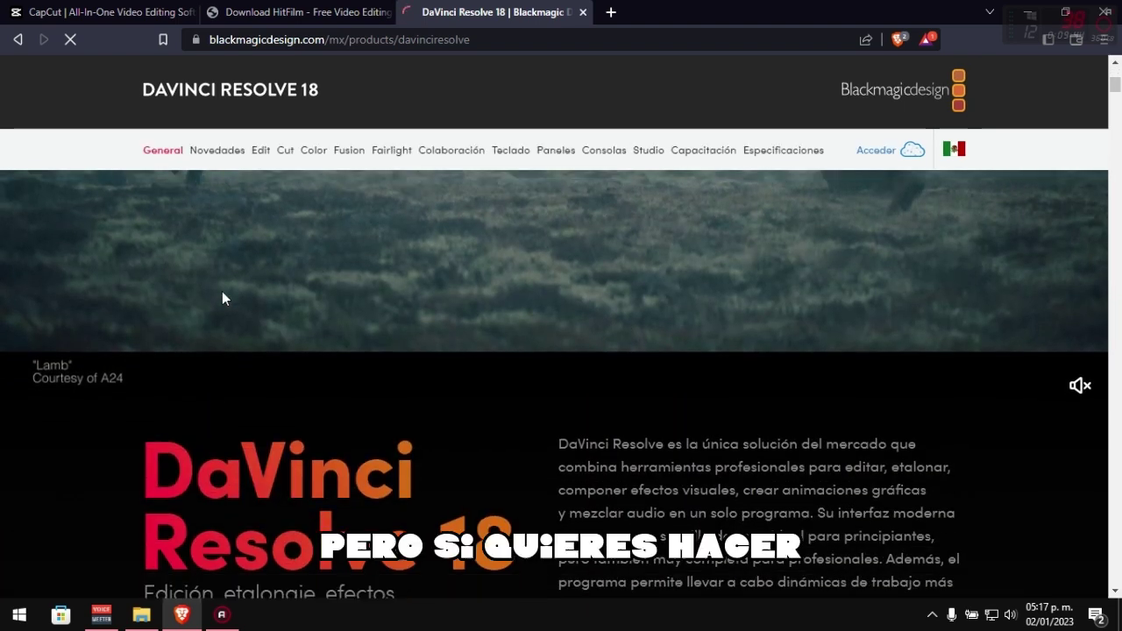
scroll(222, 291, "down", 4)
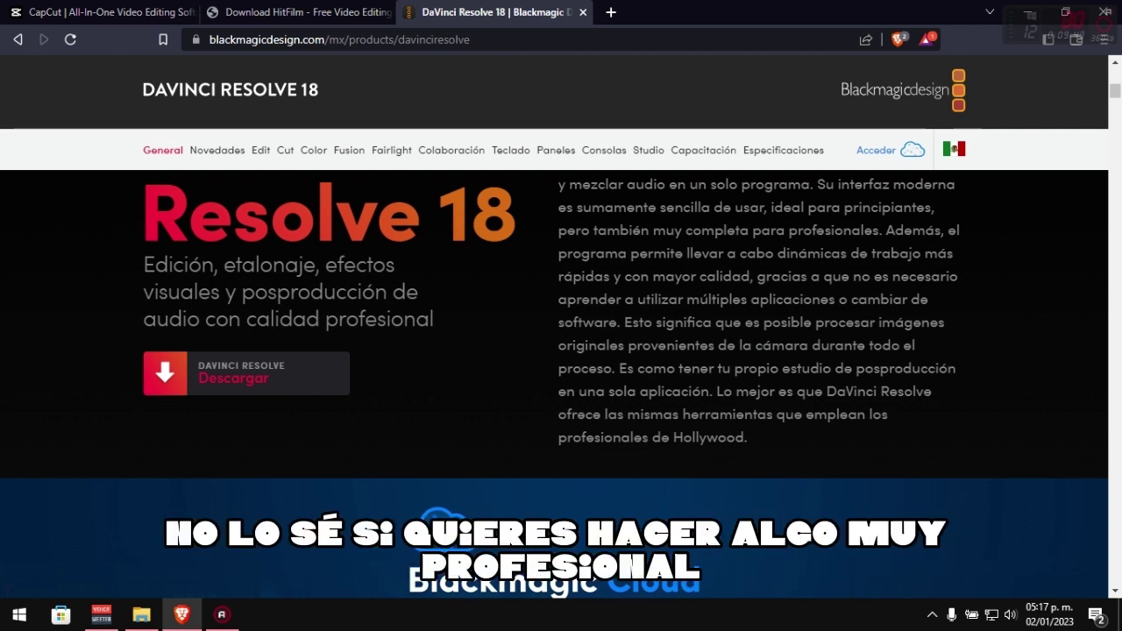
scroll(219, 424, "down", 3)
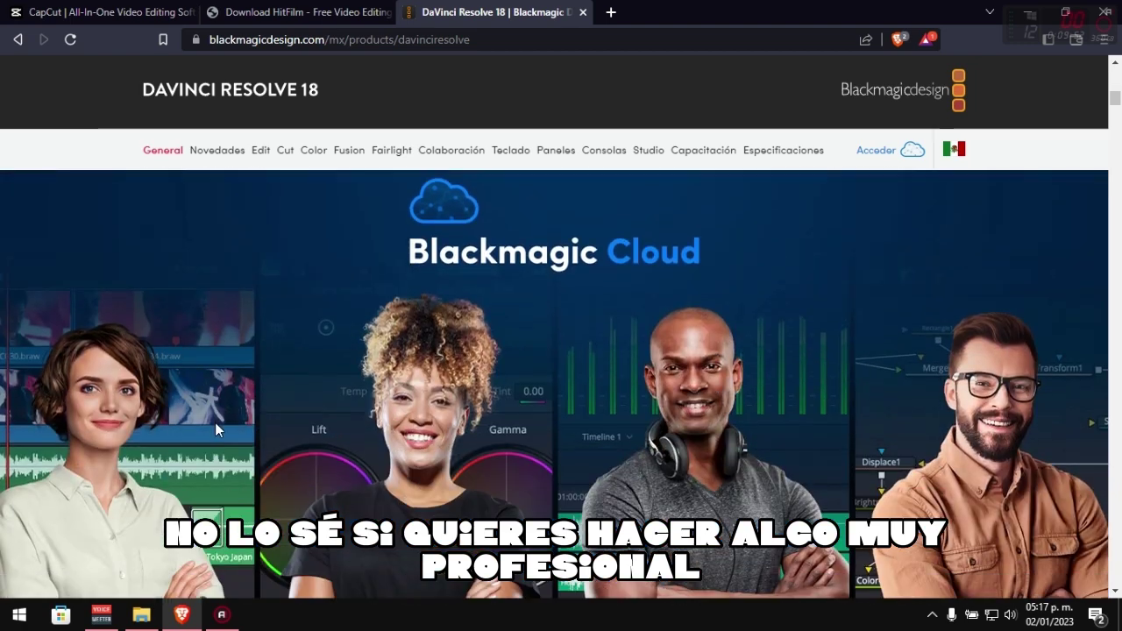
scroll(214, 424, "down", 5)
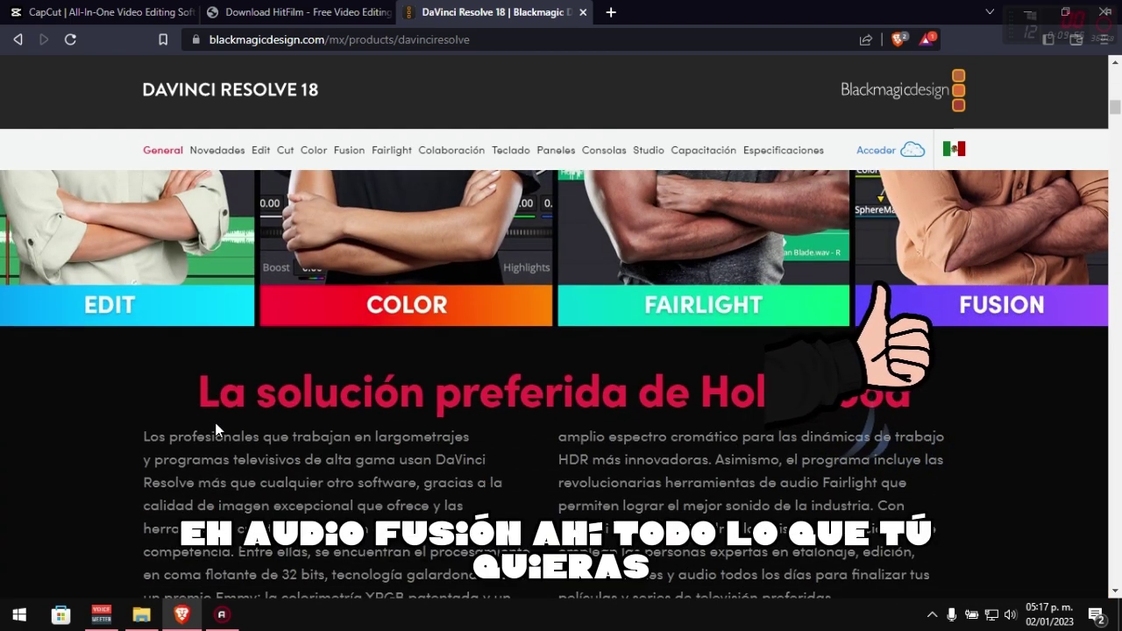
scroll(215, 423, "down", 4)
scroll(215, 422, "down", 3)
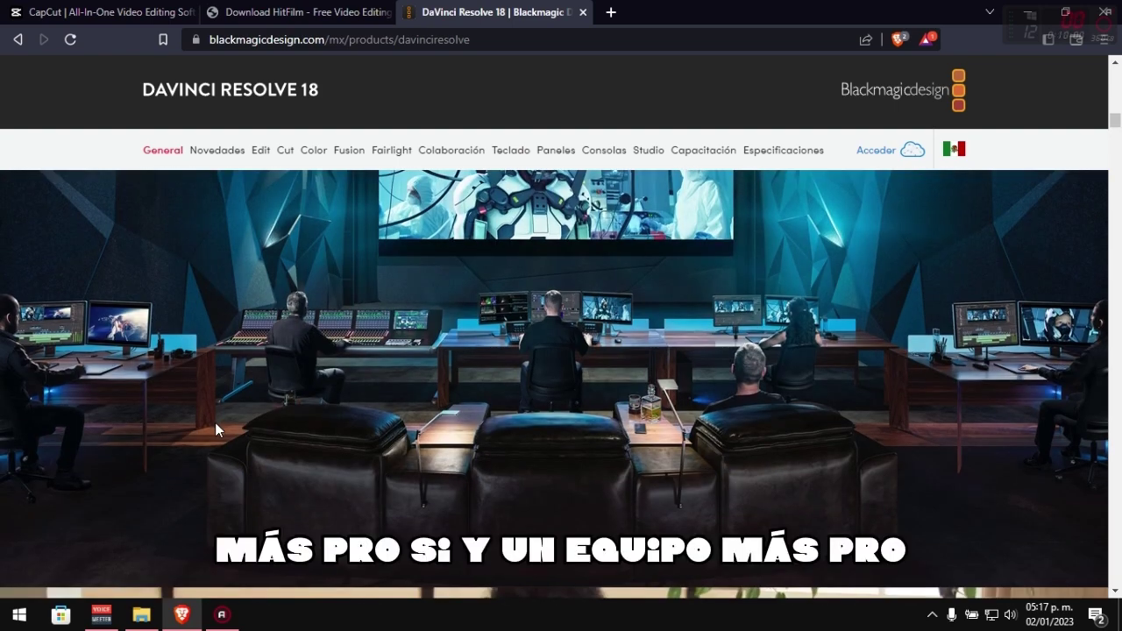
Step: Examine the DaVinci Resolve 18 feature highlights, such as cloud collaboration, improved subtitles, HDR colour wheels and surface tracking
scroll(215, 422, "down", 1)
scroll(215, 423, "down", 2)
scroll(215, 423, "down", 4)
scroll(215, 430, "down", 3)
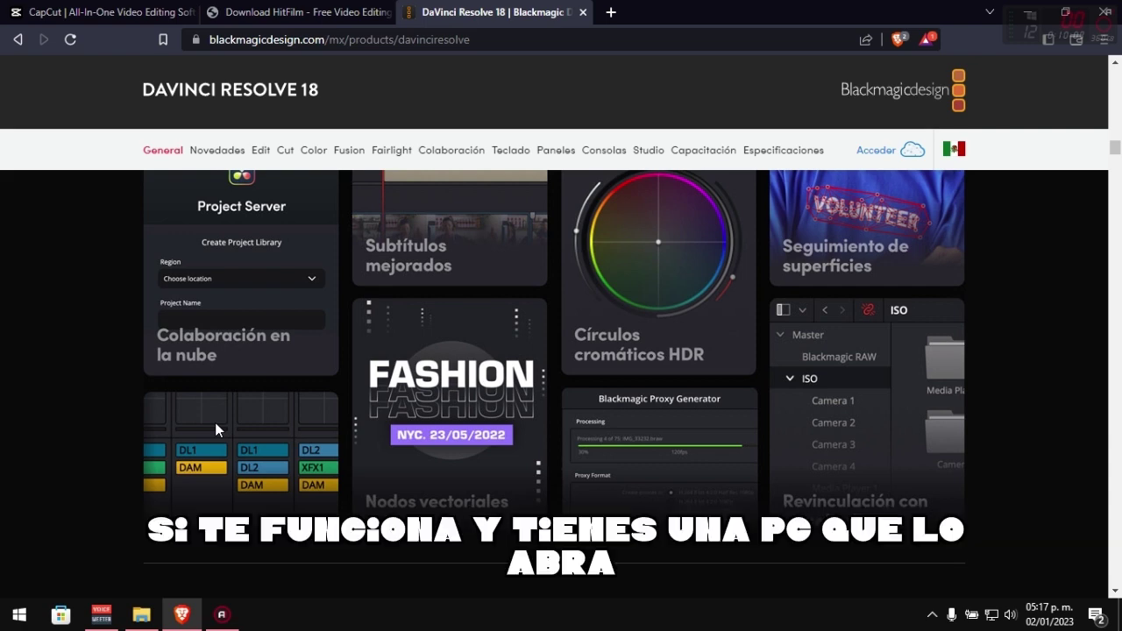
scroll(215, 423, "up", 3)
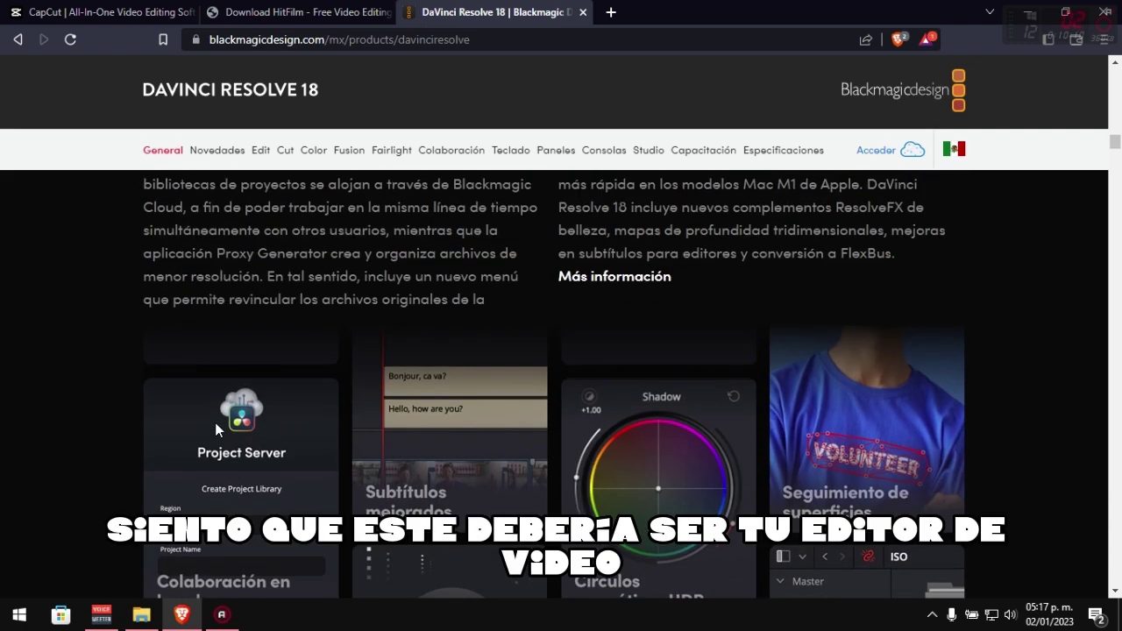
scroll(215, 423, "up", 5)
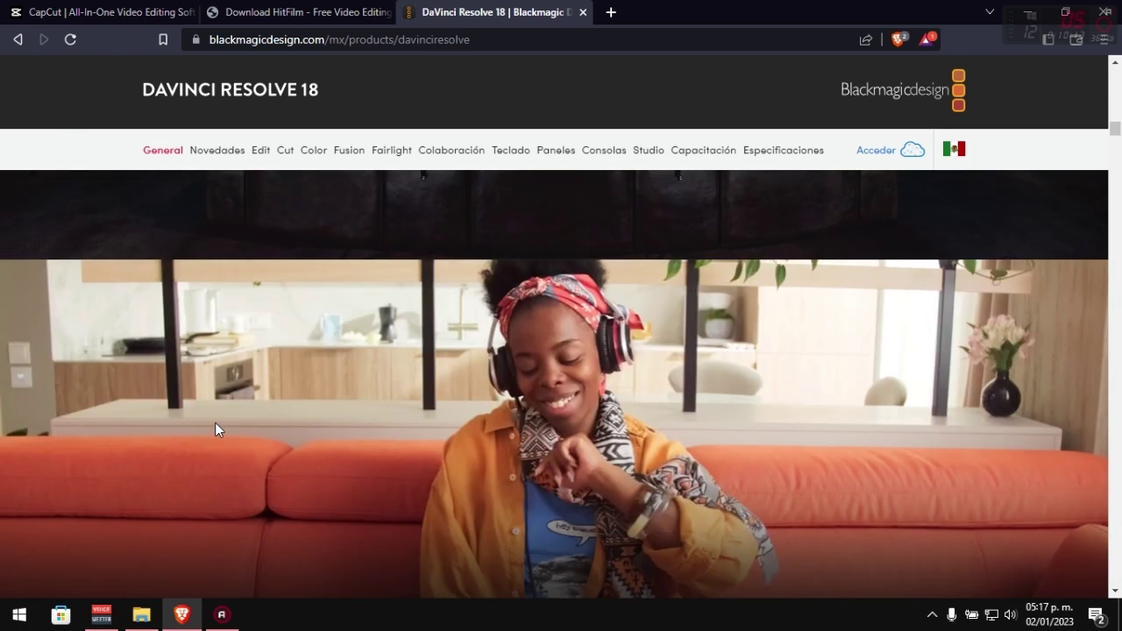
scroll(215, 423, "up", 3)
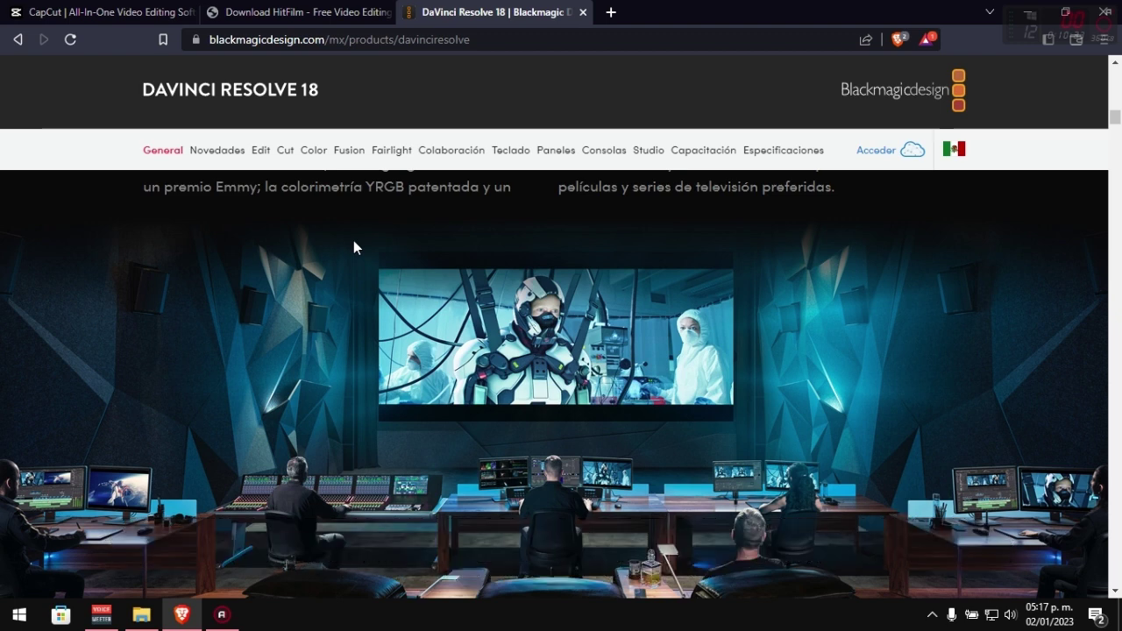
Step: Bring up the CapCut web page and move the DaVinci Resolve shortcut back below CapCut on the desktop
left_click(98, 12)
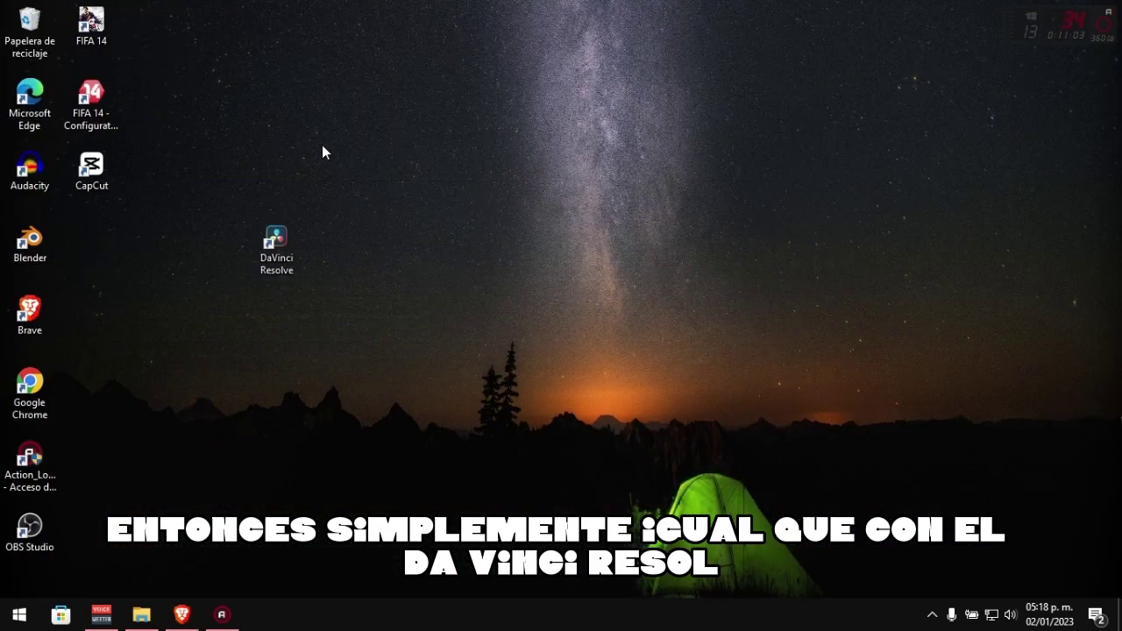
left_click_drag(279, 248, 110, 254)
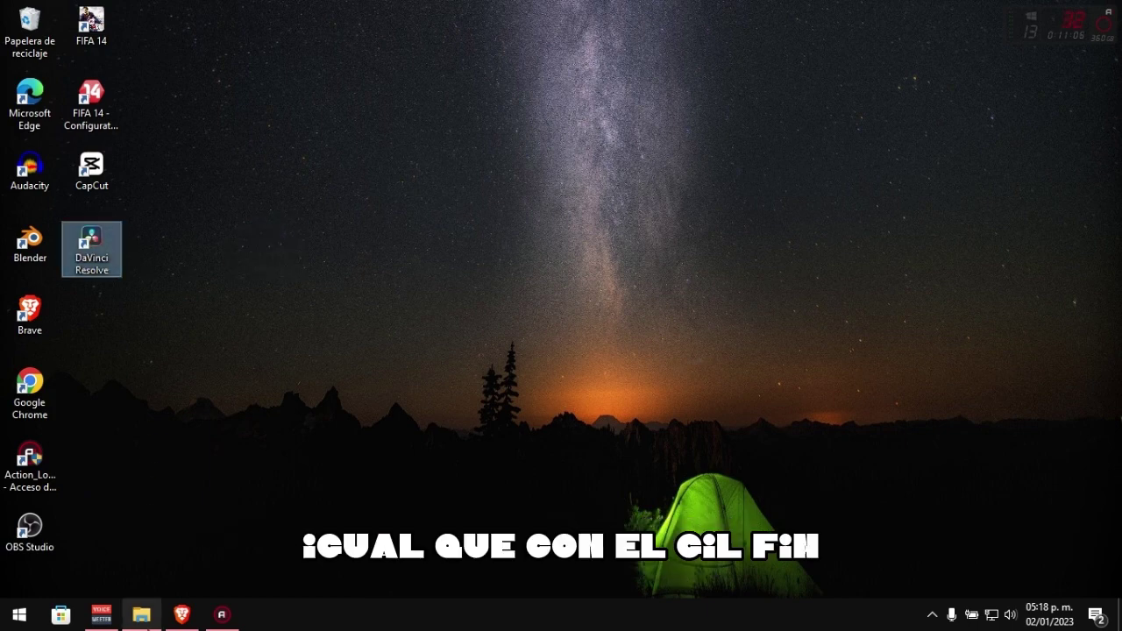
Step: Locate the CapCut installer in the capcut folder inside Descargas, minimize File Explorer and launch CapCut from the desktop
left_click(141, 615)
left_click_drag(882, 103, 698, 117)
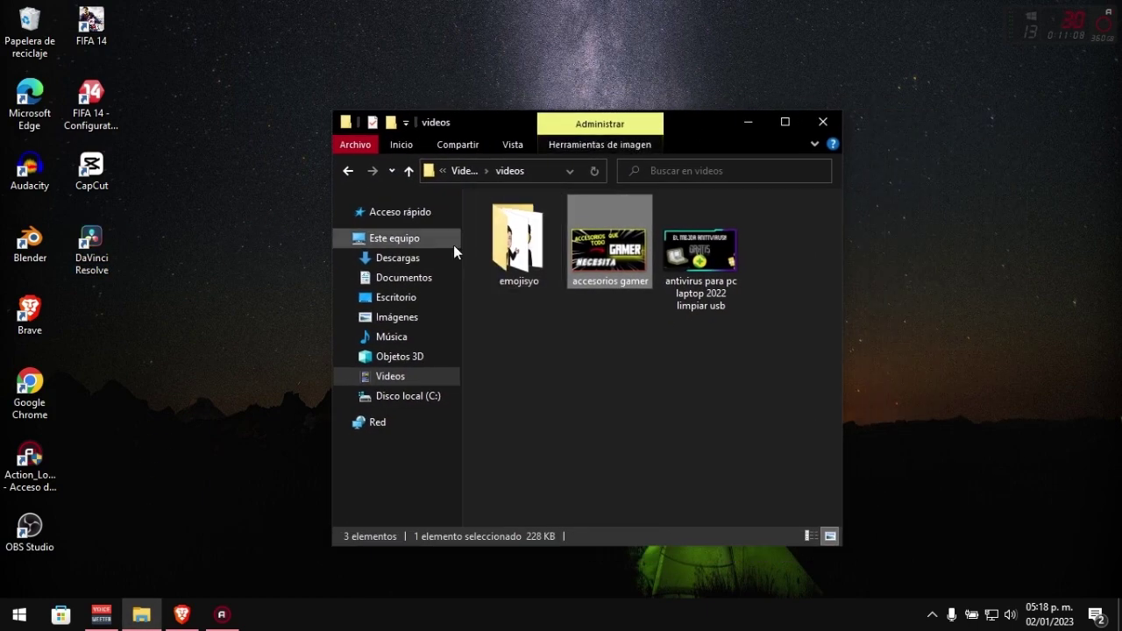
left_click(365, 263)
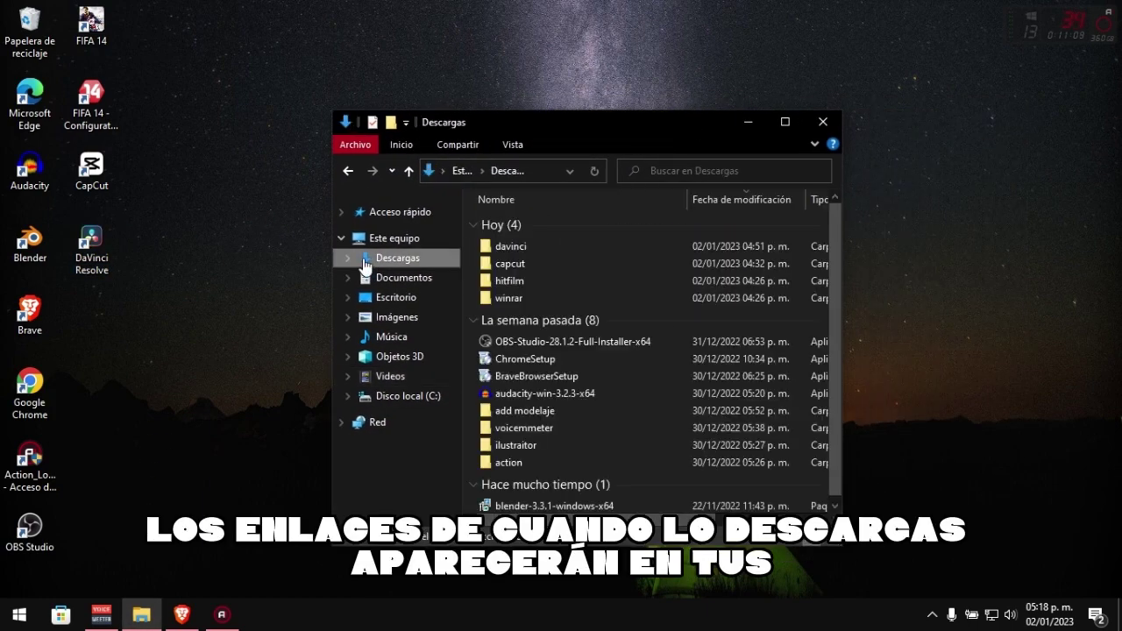
double_click(525, 264)
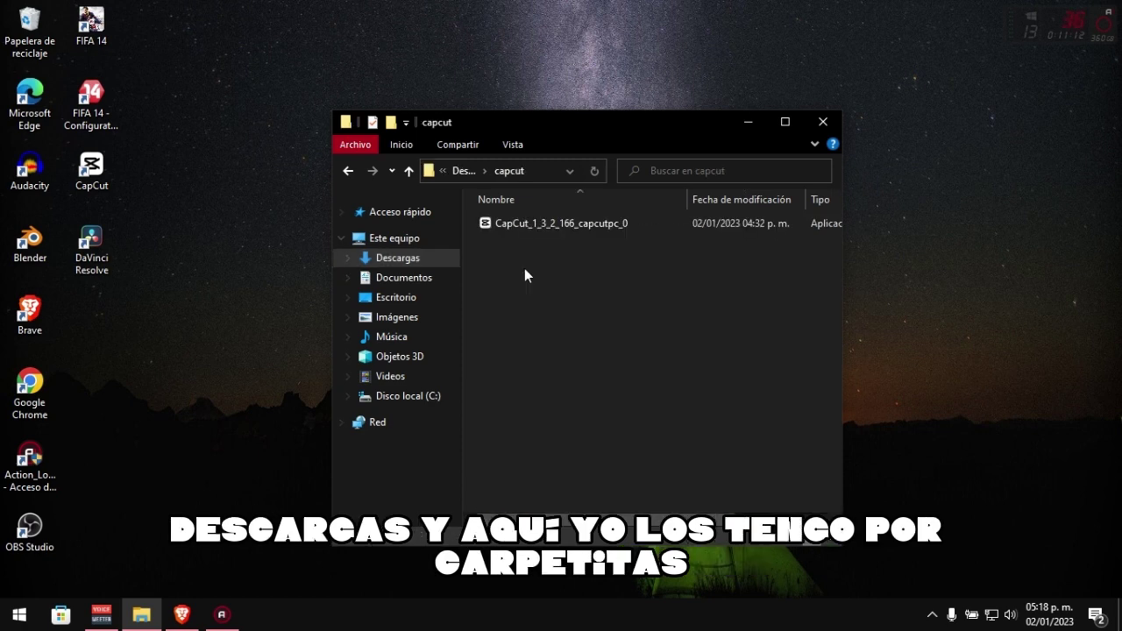
left_click(612, 227)
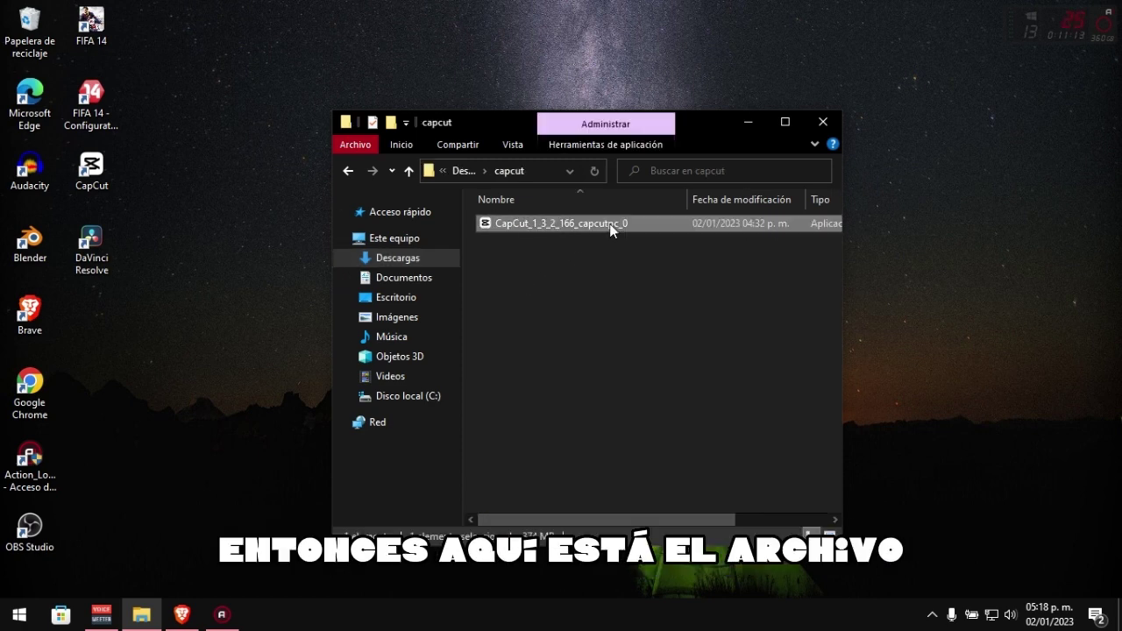
left_click(754, 125)
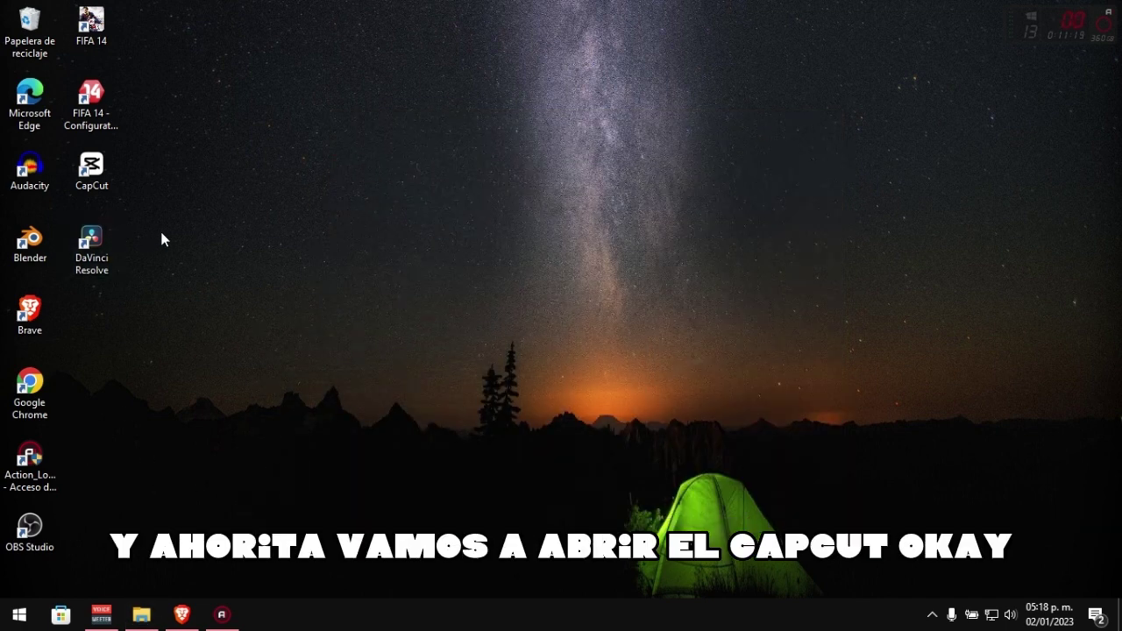
double_click(115, 184)
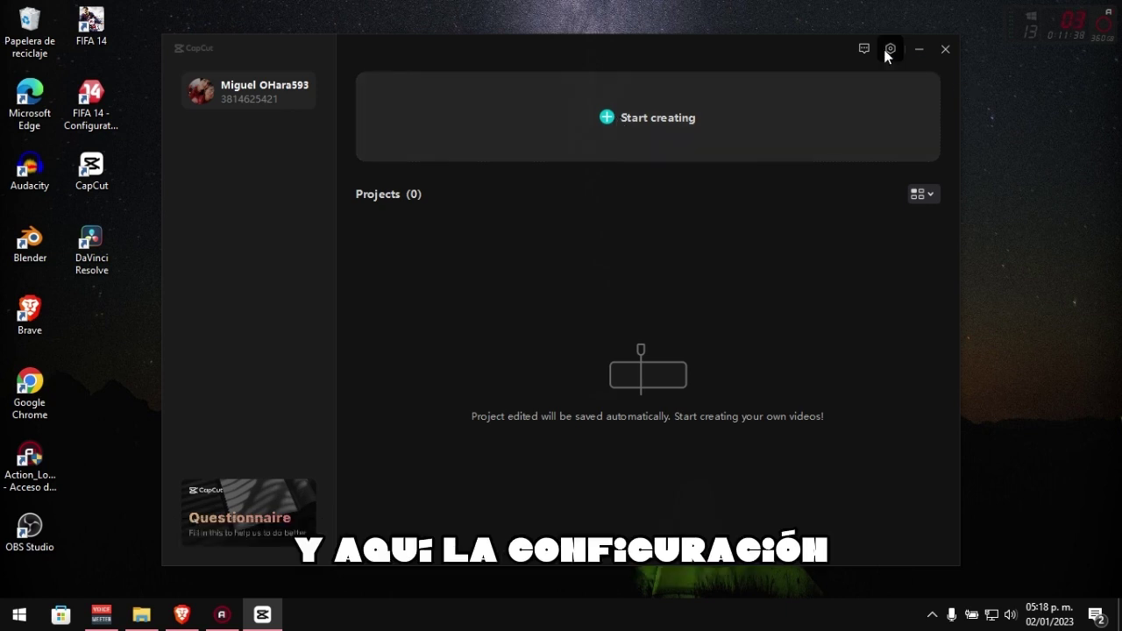
left_click(887, 50)
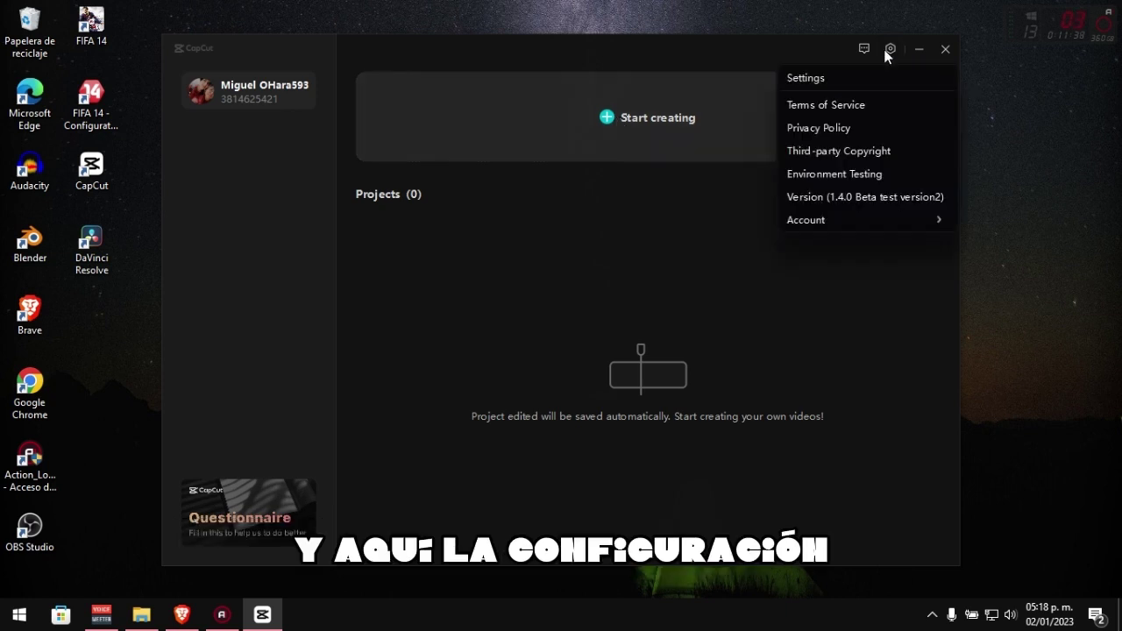
mouse_move(846, 231)
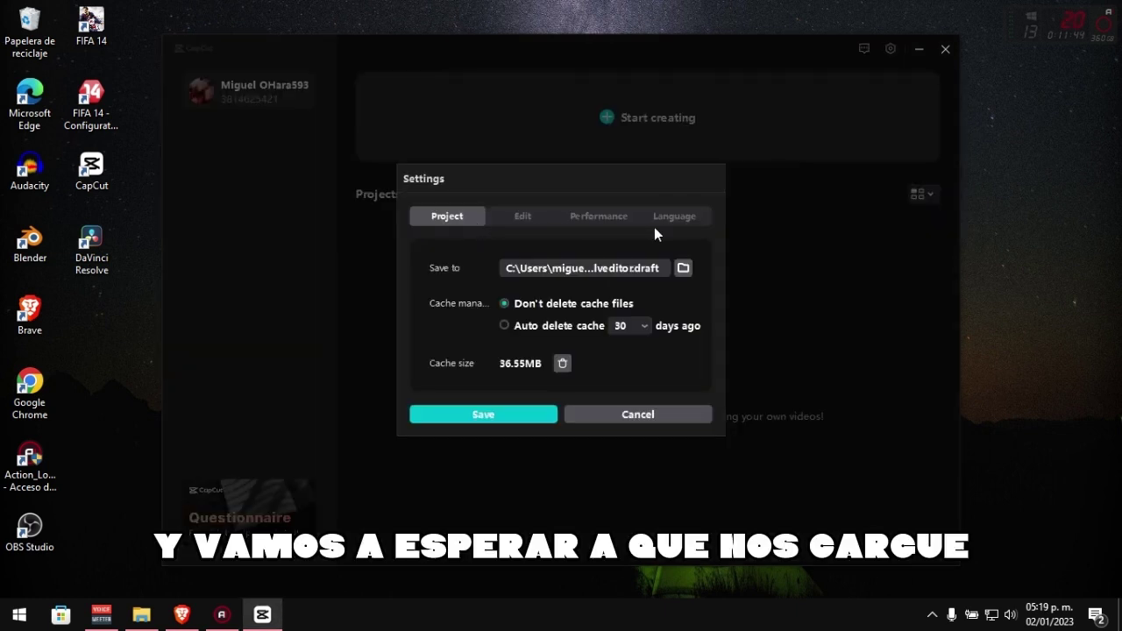
left_click(694, 221)
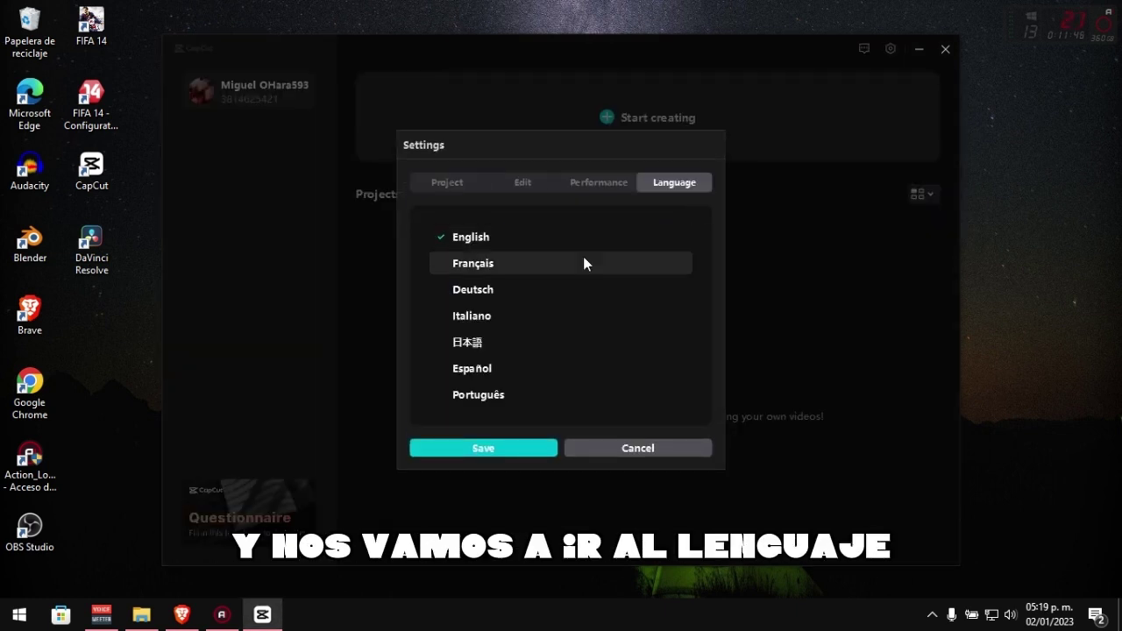
left_click(498, 368)
left_click(515, 449)
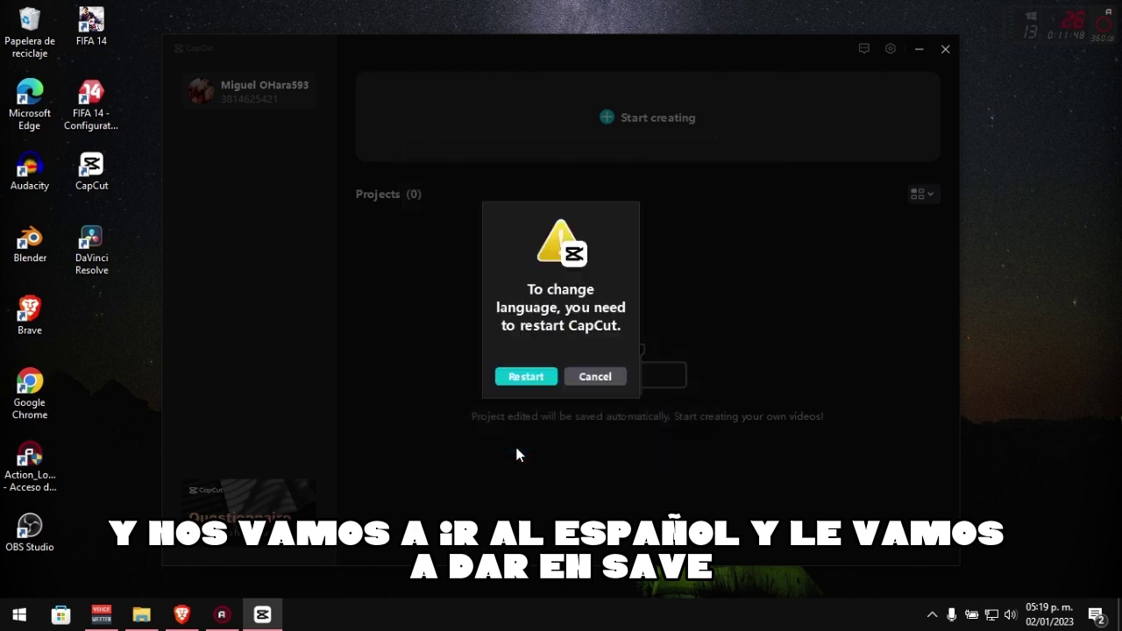
left_click(605, 380)
Step: In CapCut's settings, turn off sped-up hardware encoding and decoding and GPU interface rendering, and review the Edit and Project settings
left_click(887, 53)
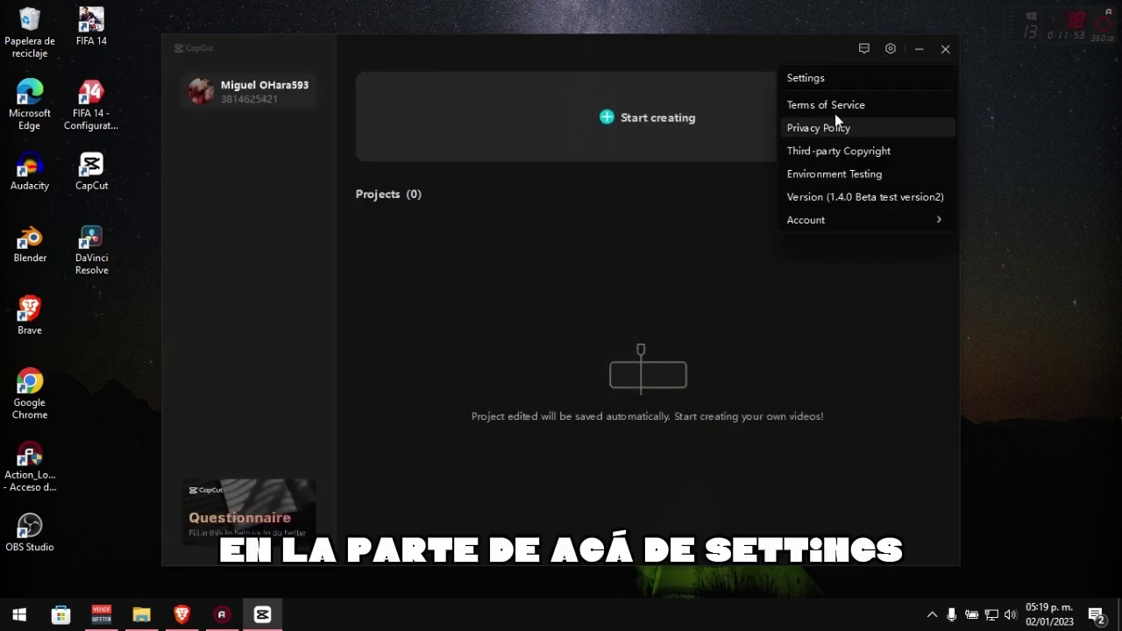
left_click(816, 77)
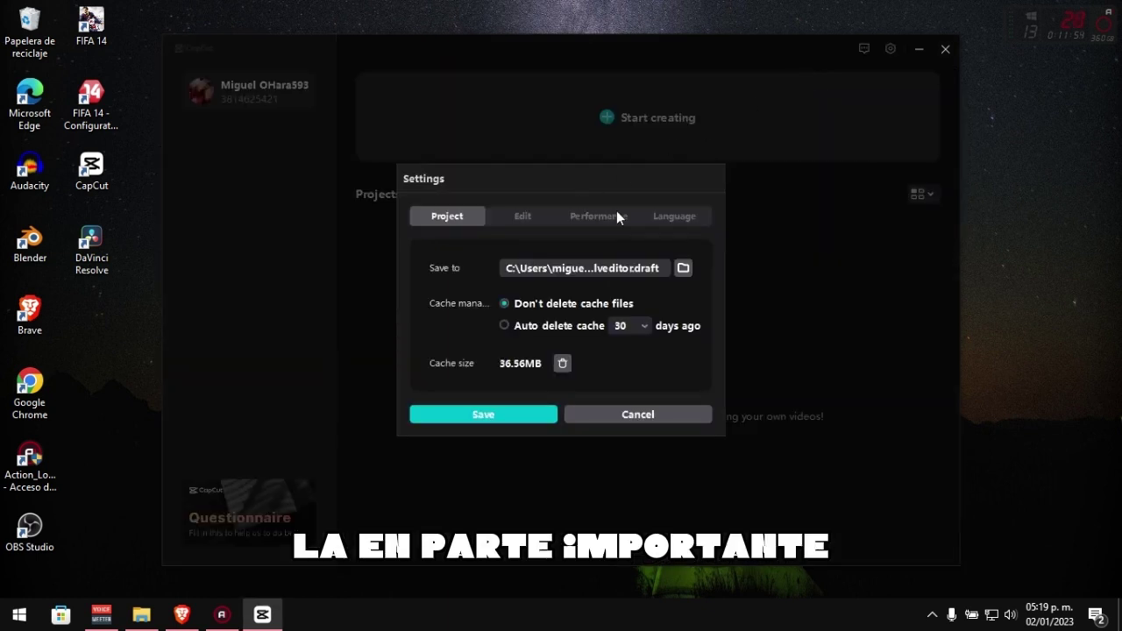
left_click(617, 215)
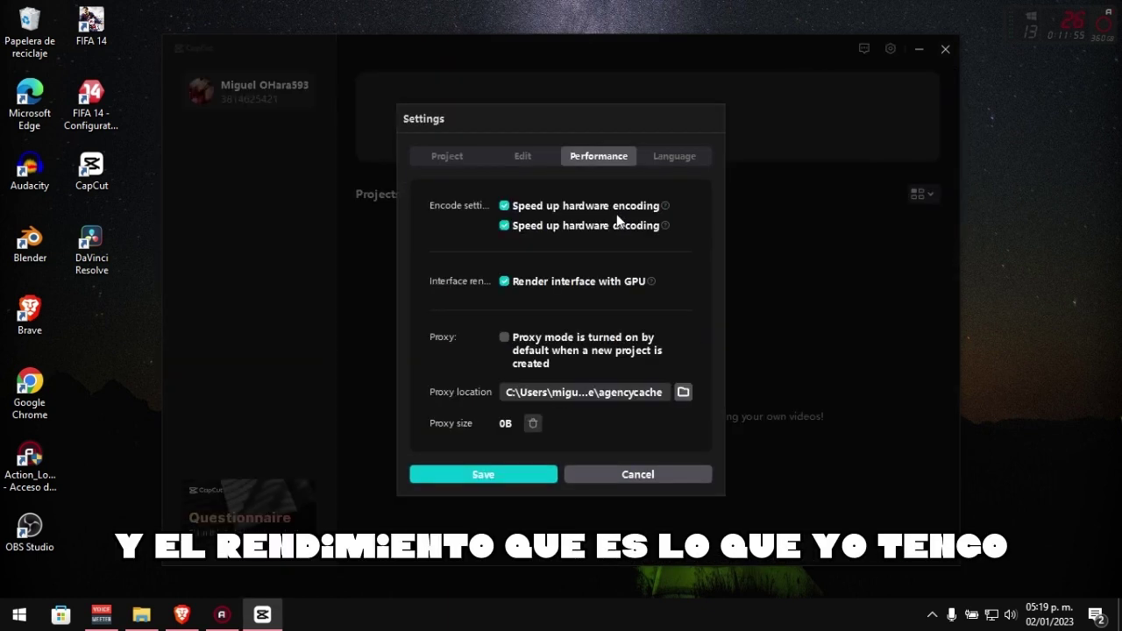
left_click(505, 207)
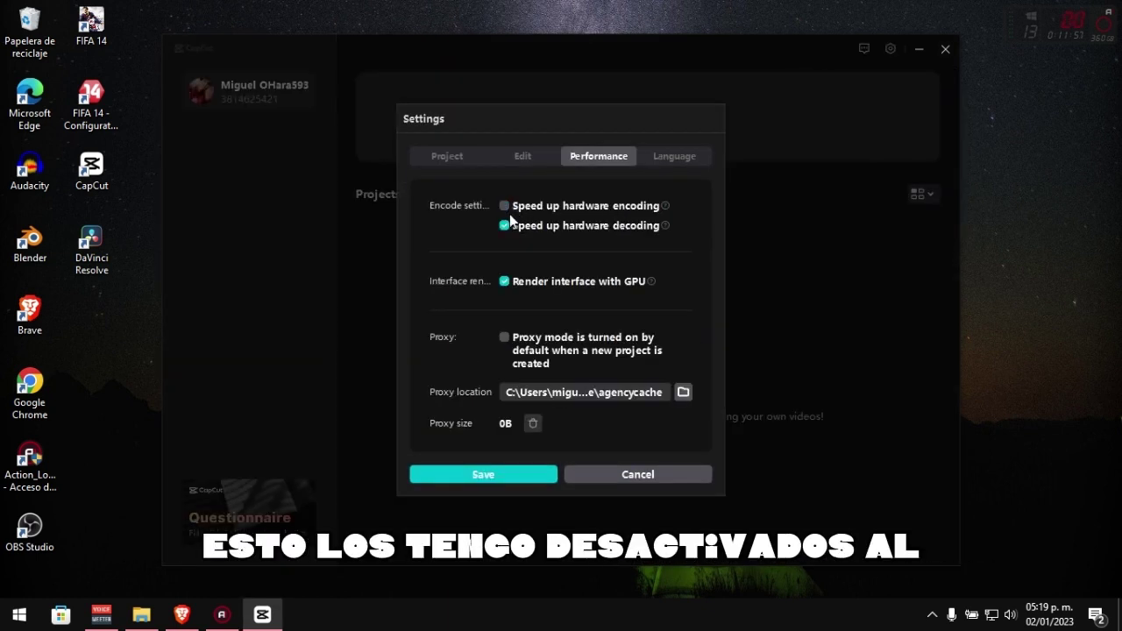
left_click(505, 281)
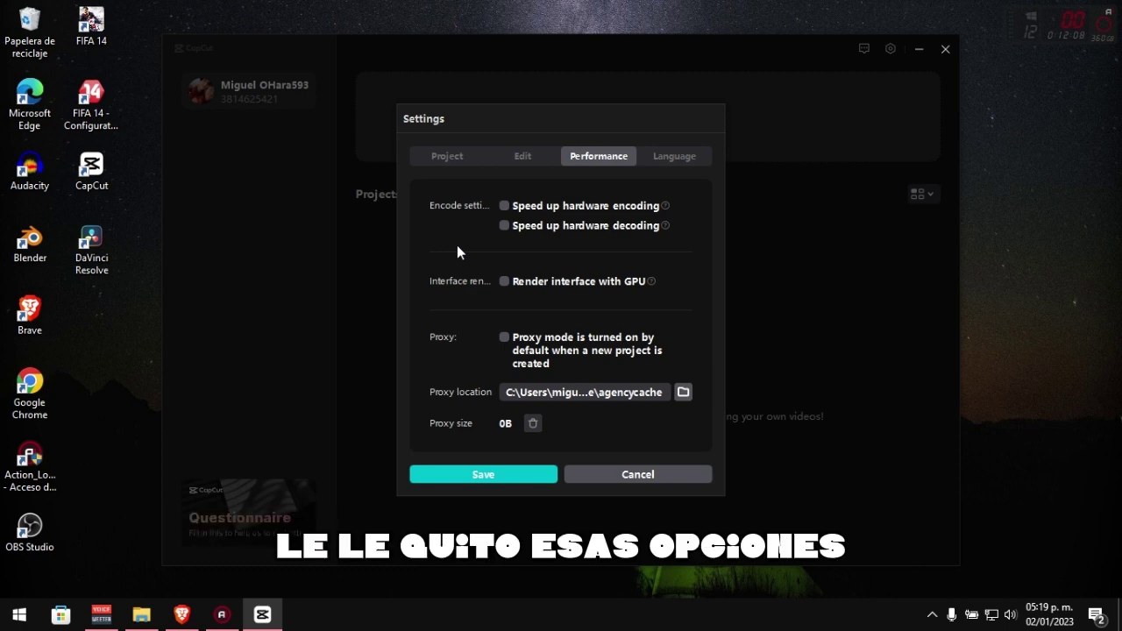
left_click(530, 164)
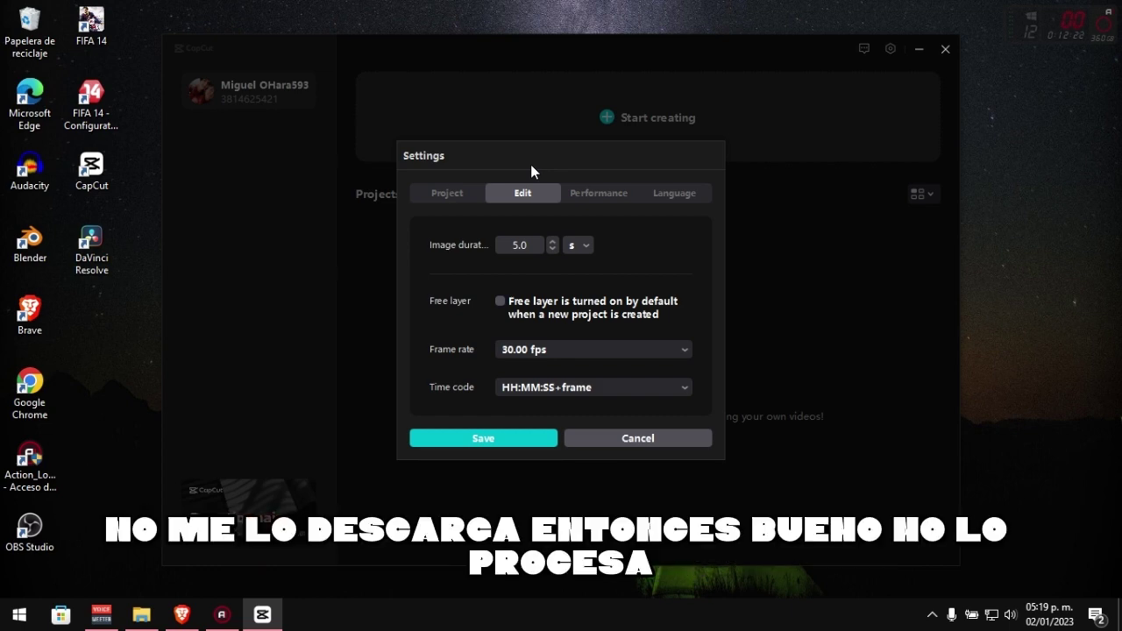
left_click(616, 194)
left_click(440, 158)
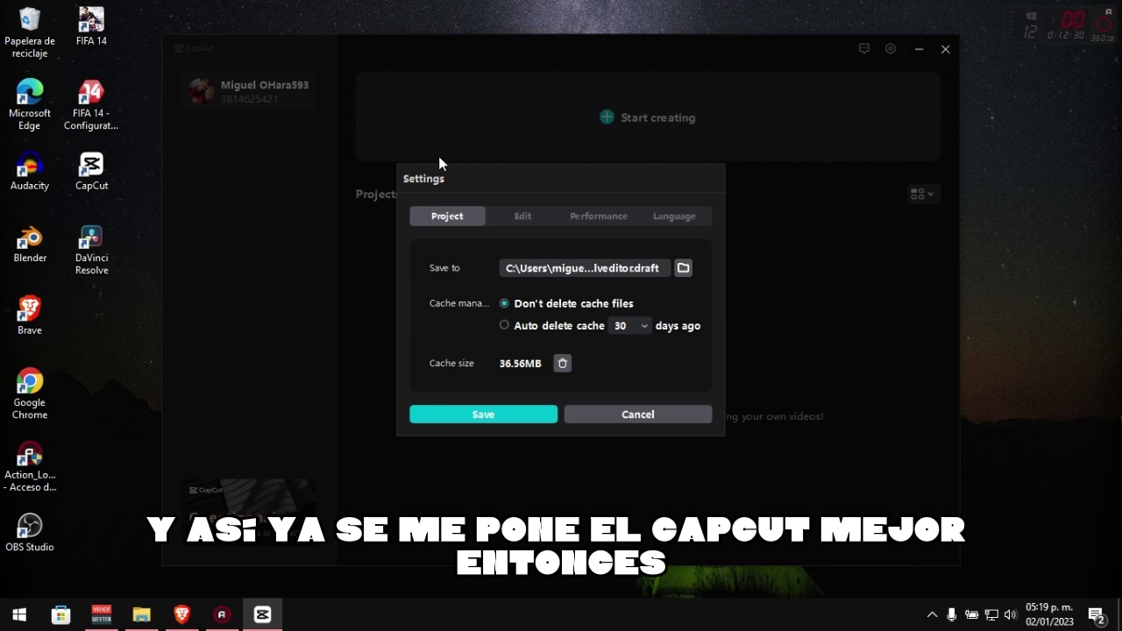
Step: Change CapCut's language to Español, save the settings and restart the program
left_click(689, 215)
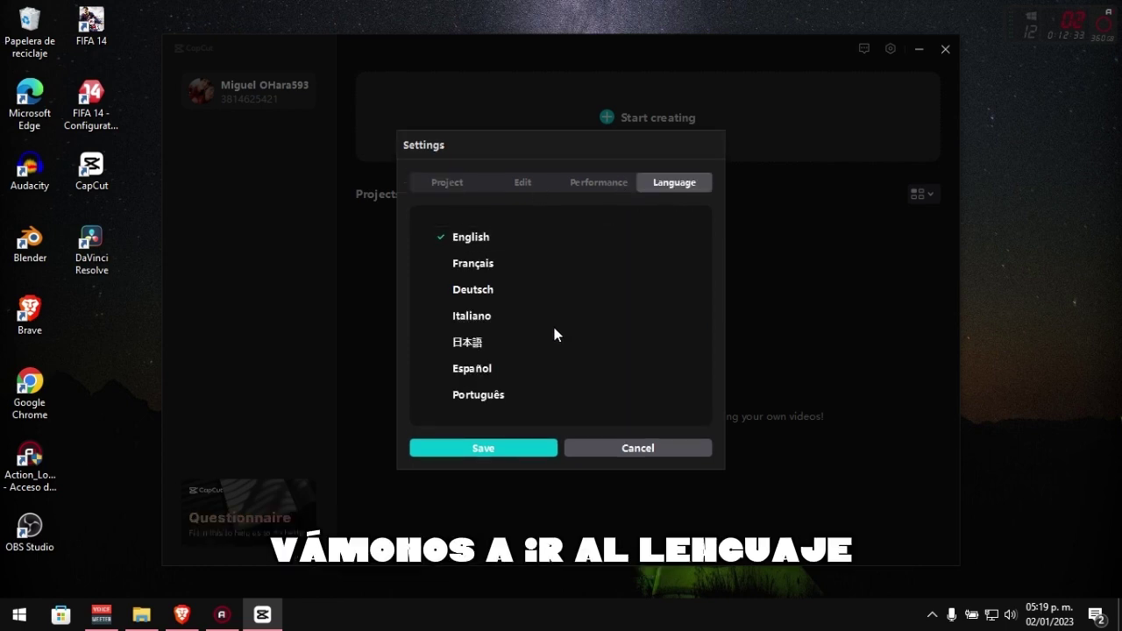
left_click(494, 369)
left_click(502, 449)
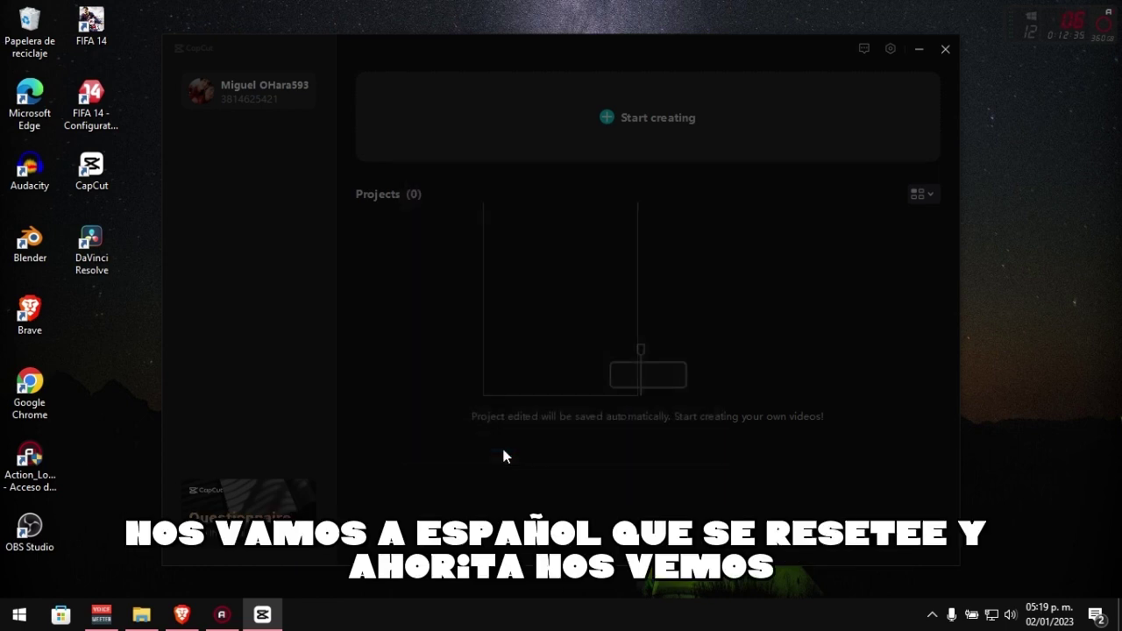
left_click(519, 377)
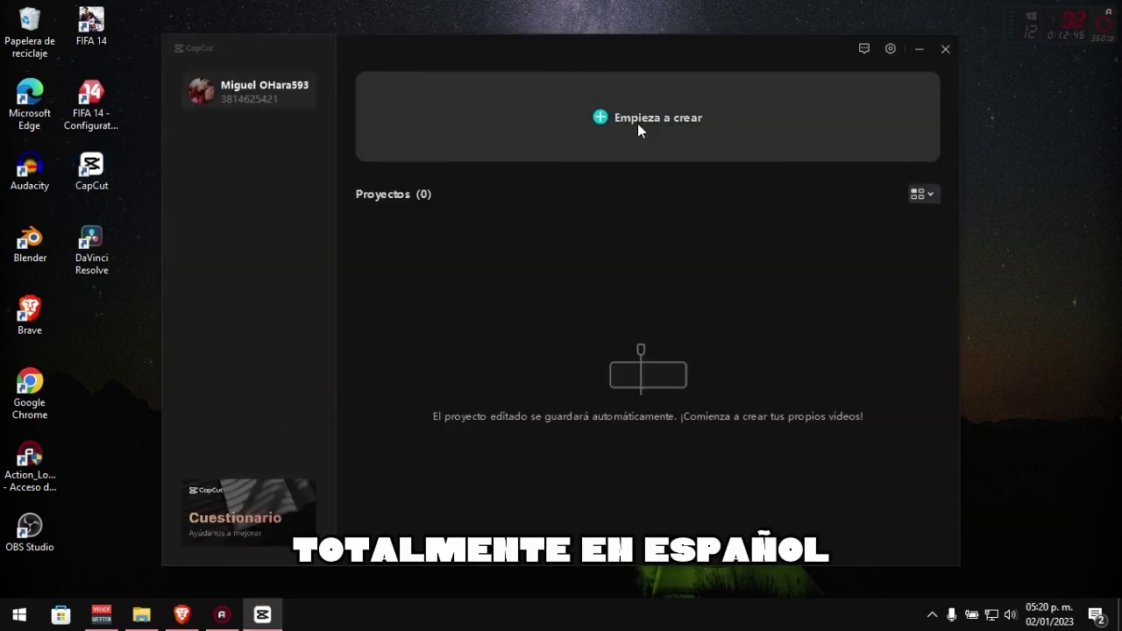
Step: Start a new project and import the accesorios gamer image from the videos folder inside Videos
left_click(623, 128)
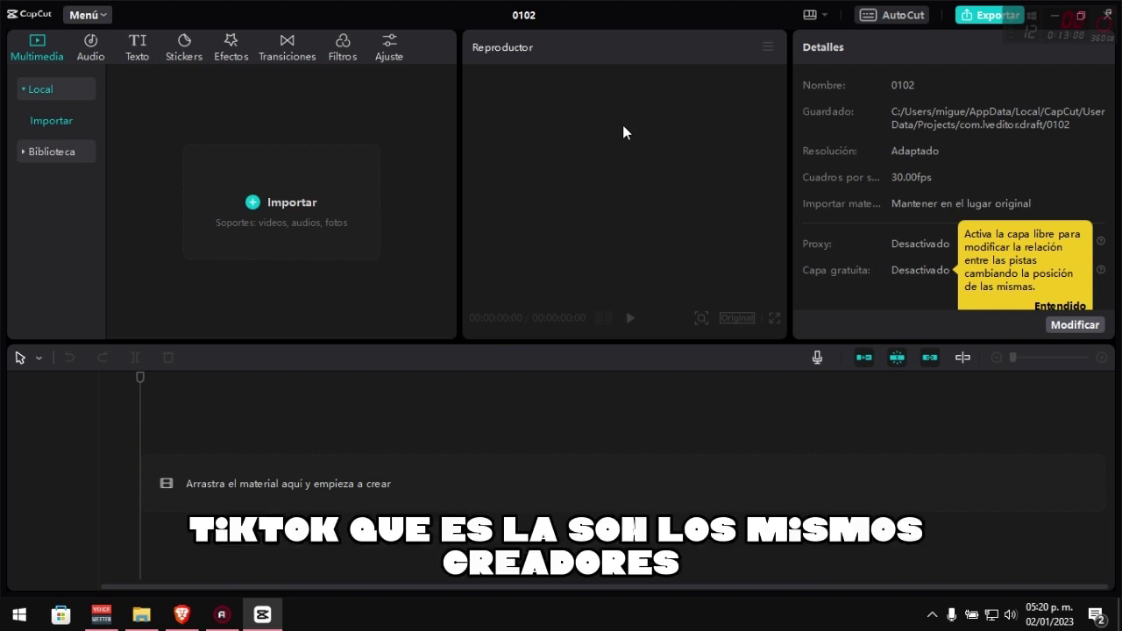
left_click(1049, 304)
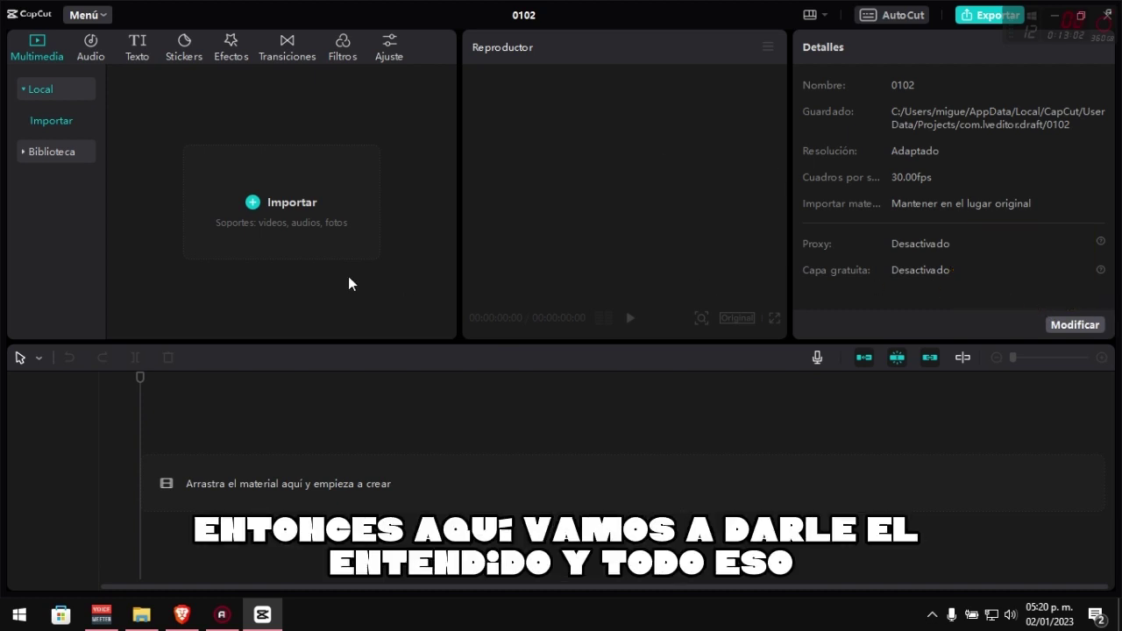
left_click(141, 613)
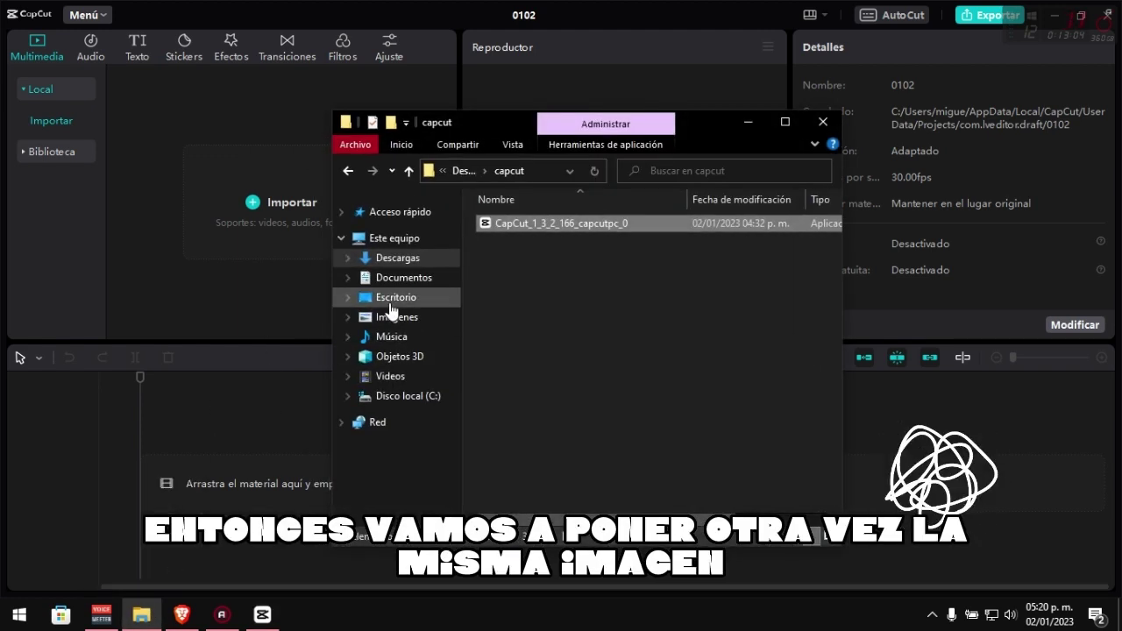
left_click(419, 360)
left_click(424, 377)
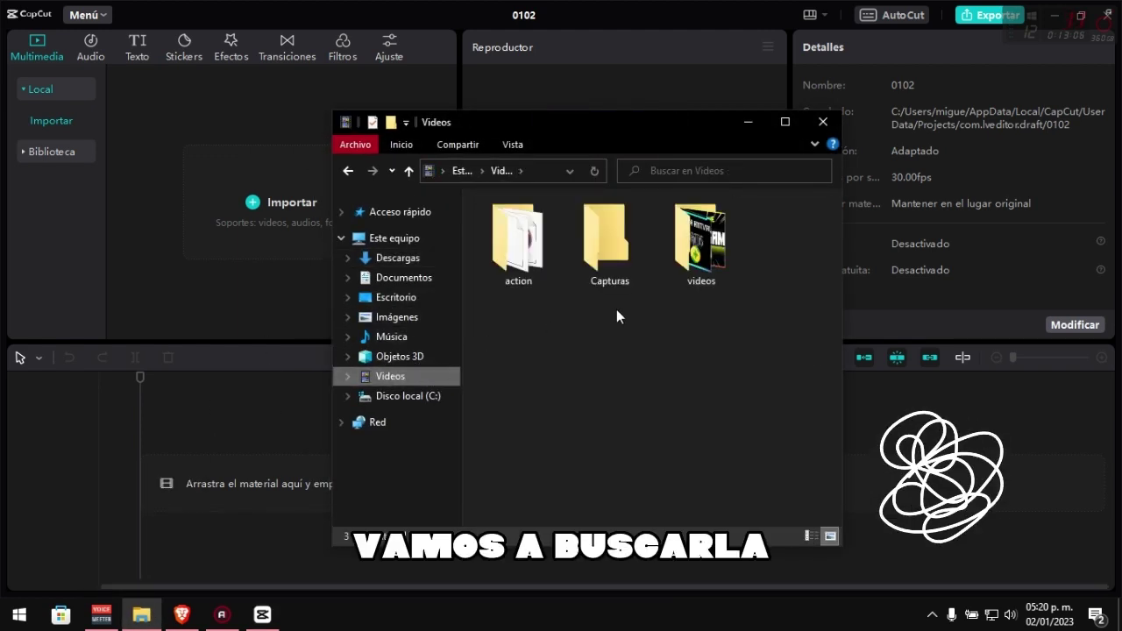
double_click(699, 249)
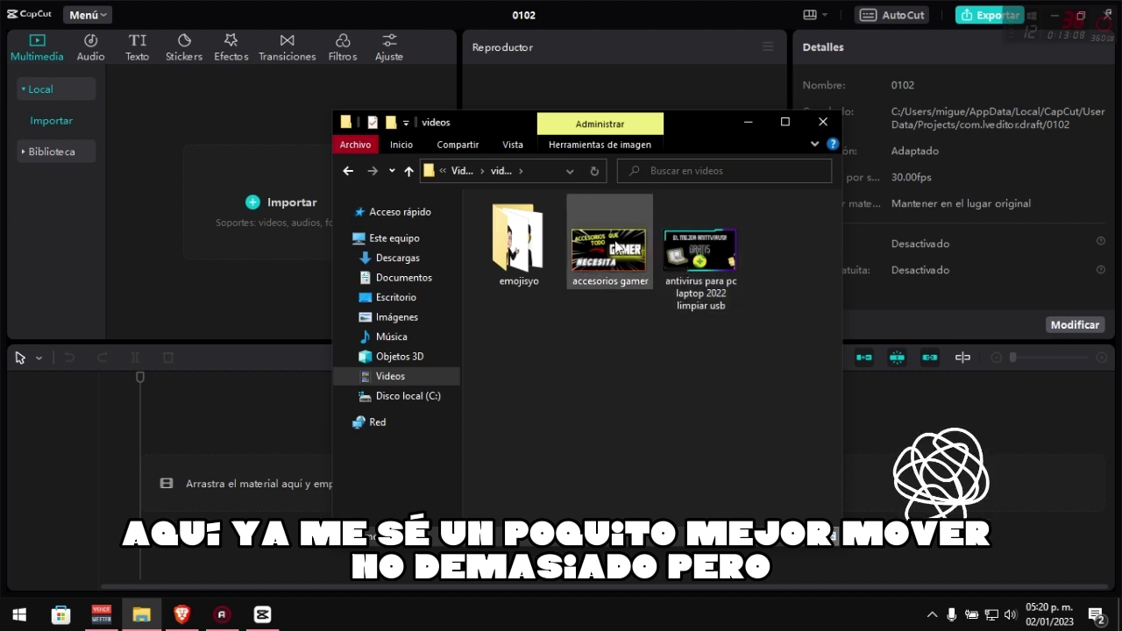
left_click_drag(625, 260, 290, 240)
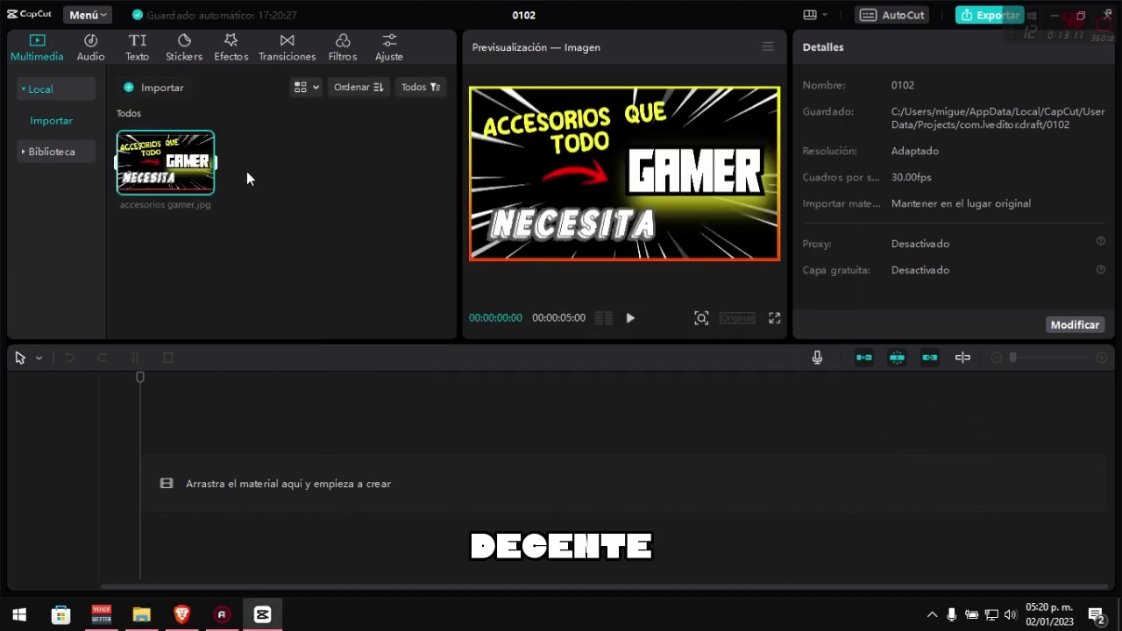
Step: Add accesorios gamer.jpg at the start of the timeline and turn off main track magnet, auto snapping and linkage
left_click_drag(176, 167, 155, 483)
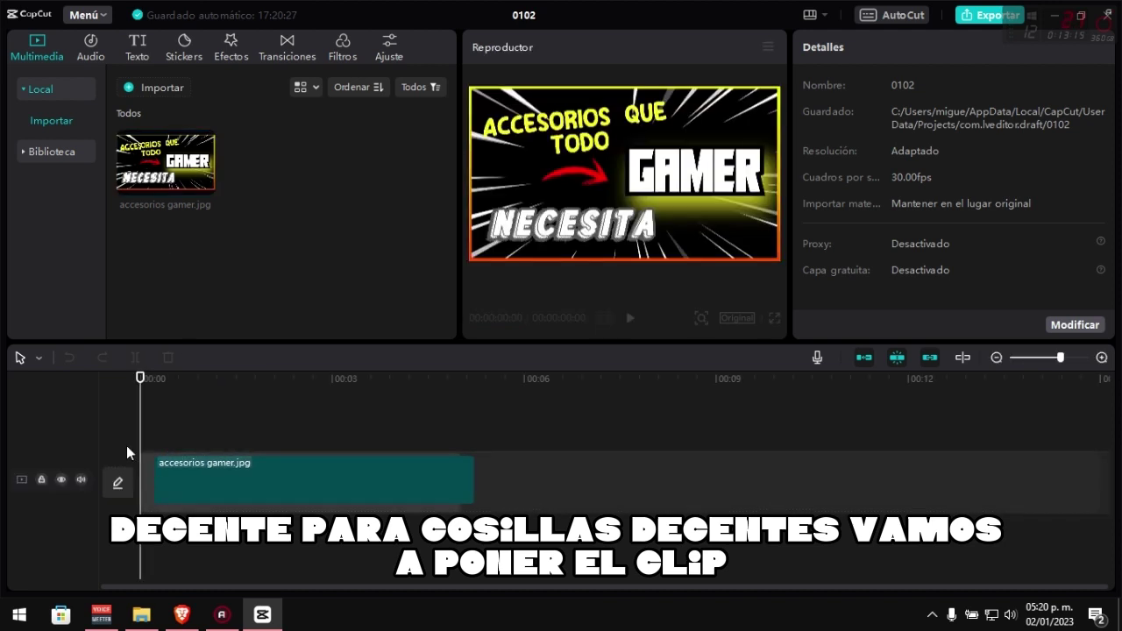
left_click(864, 357)
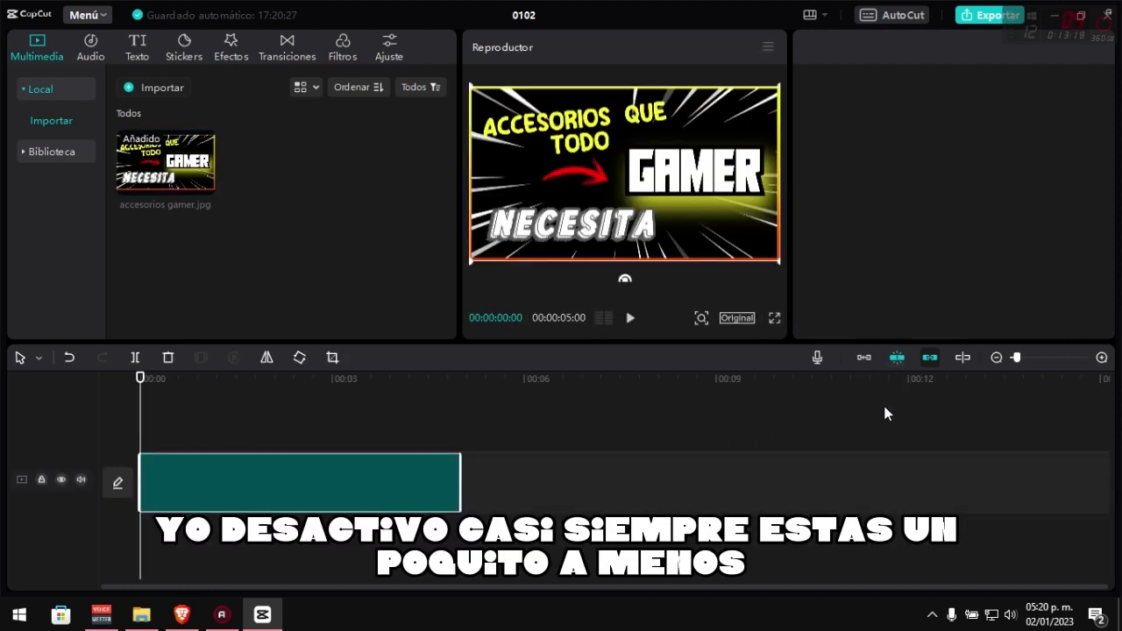
left_click(896, 356)
left_click(927, 358)
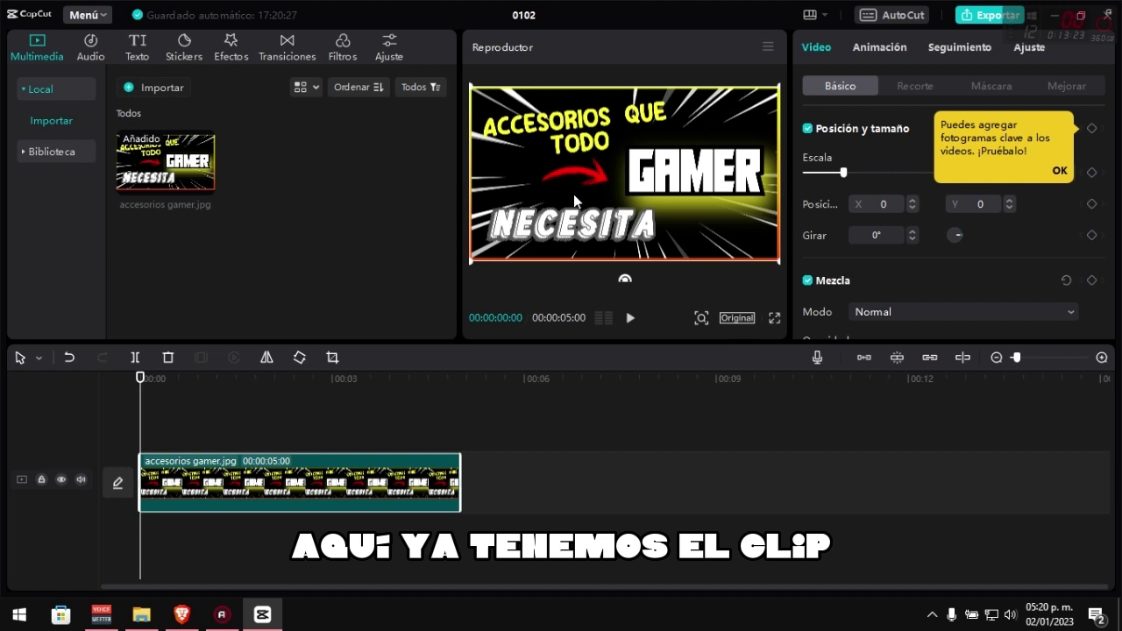
Step: Dismiss the keyframe tip and examine the clip's Básico, Recorte, Máscara and Mejorar video options
left_click(1059, 170)
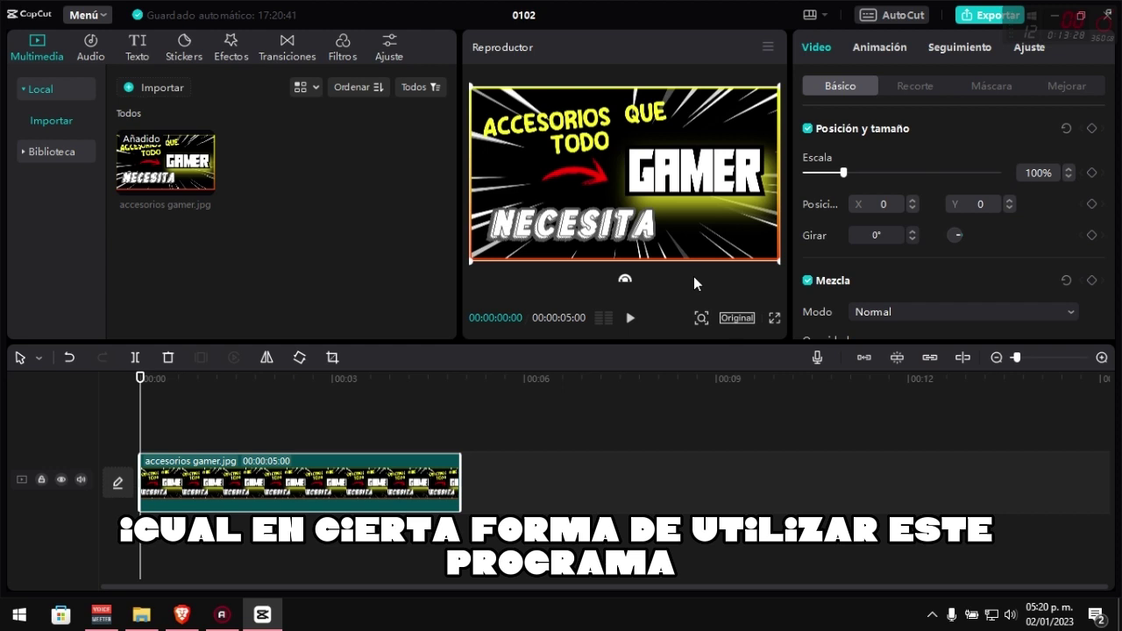
scroll(863, 224, "down", 3)
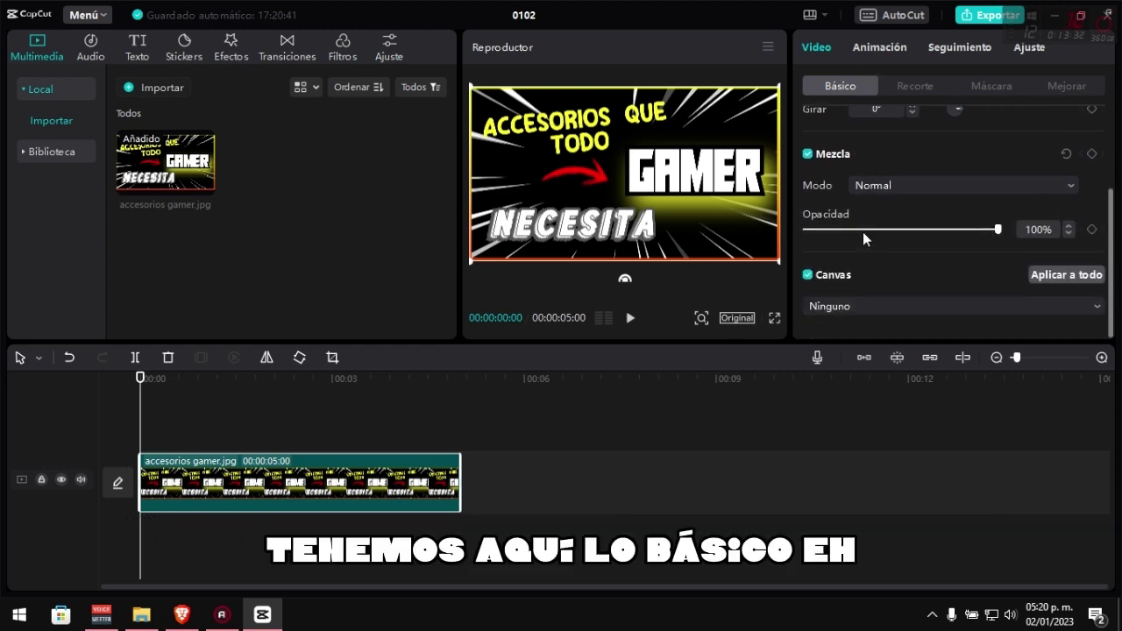
scroll(861, 233, "up", 3)
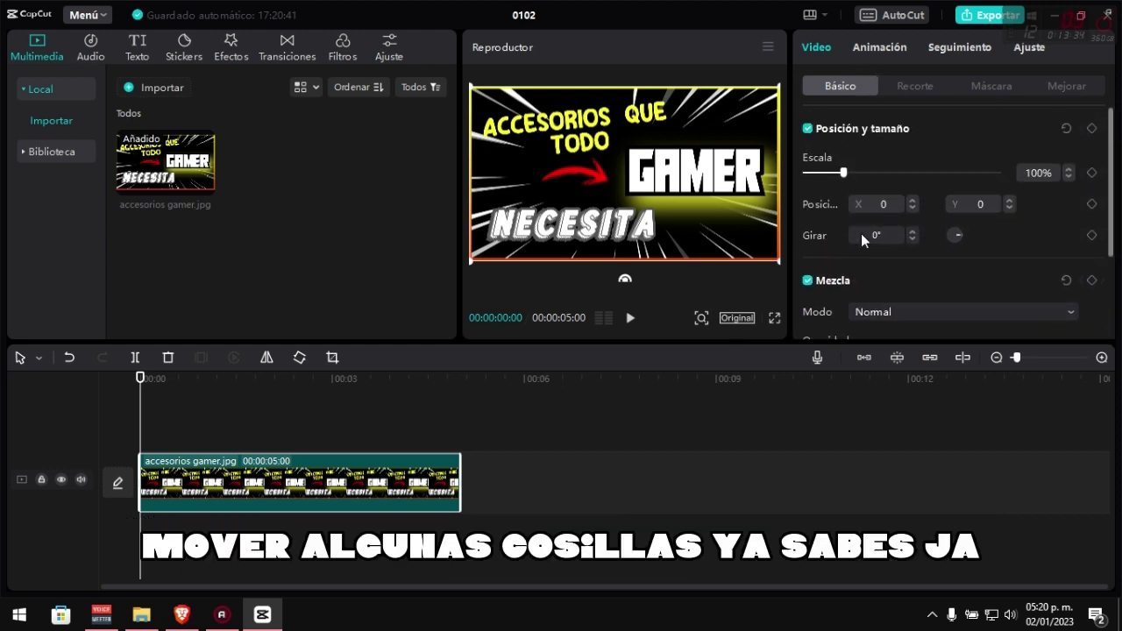
left_click(900, 91)
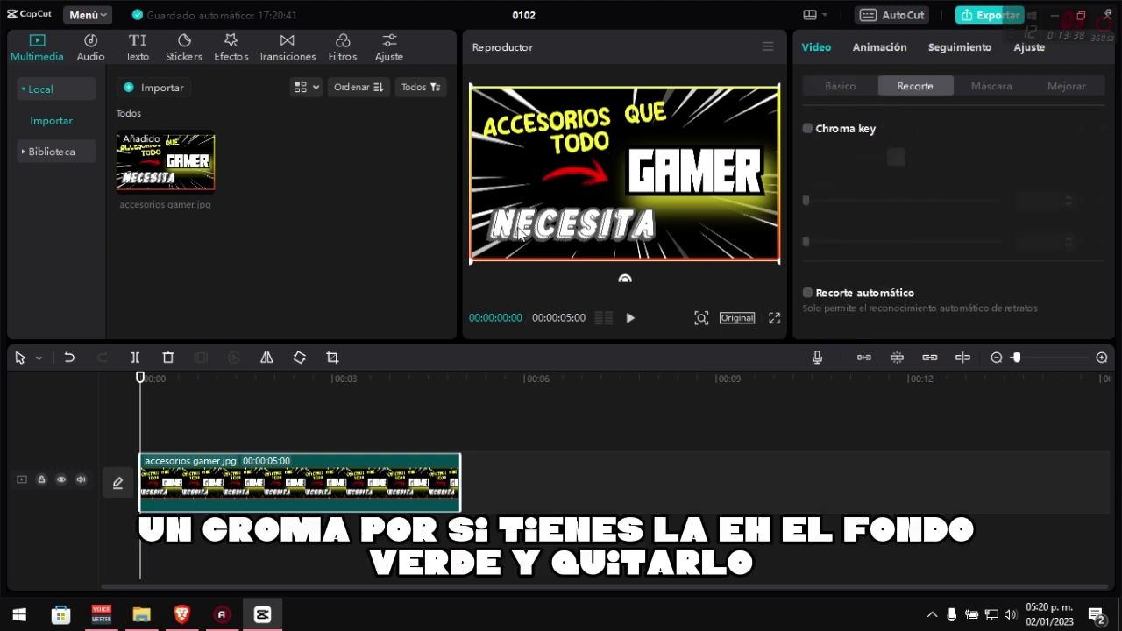
left_click(1002, 85)
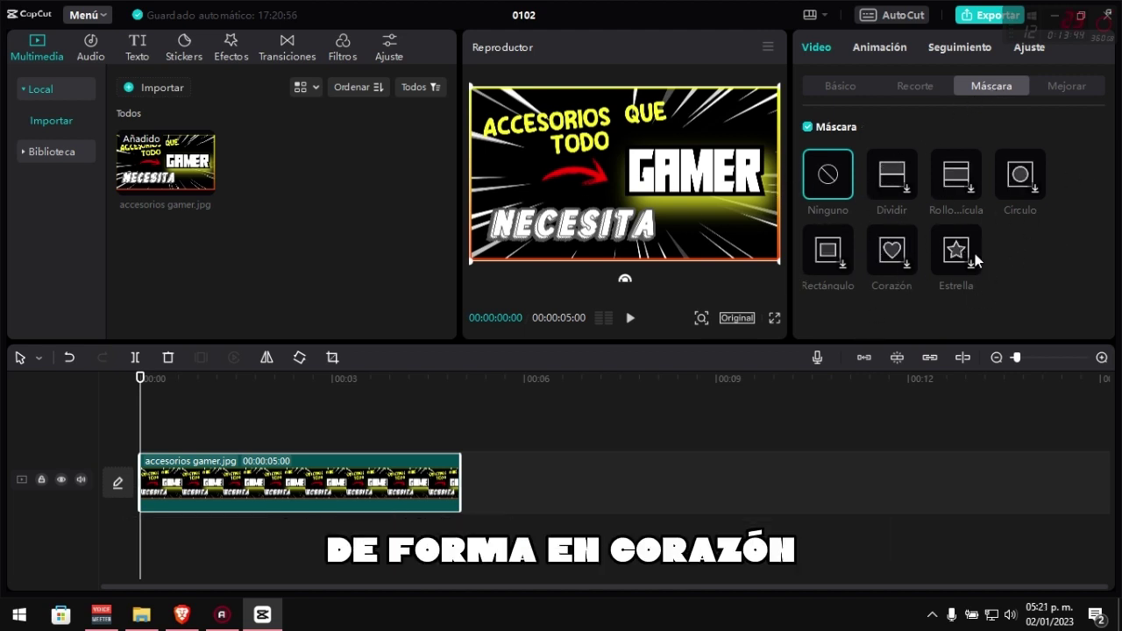
left_click(1053, 89)
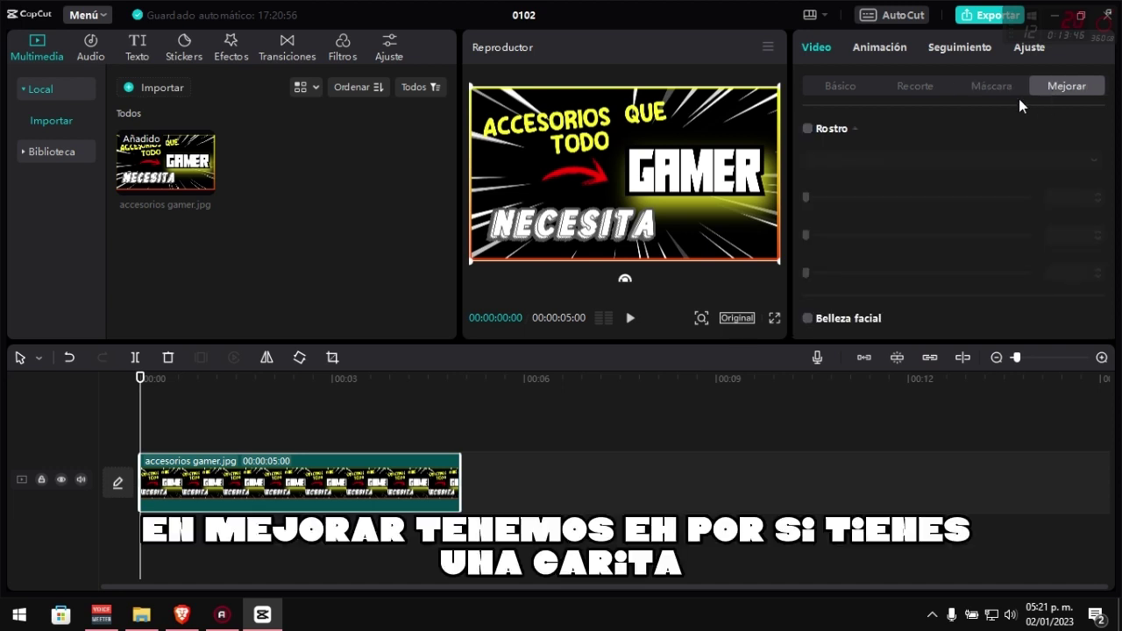
Step: Examine the clip's Mejorar face options and the Entrada, Salida and Combo animation presets
scroll(844, 212, "down", 5)
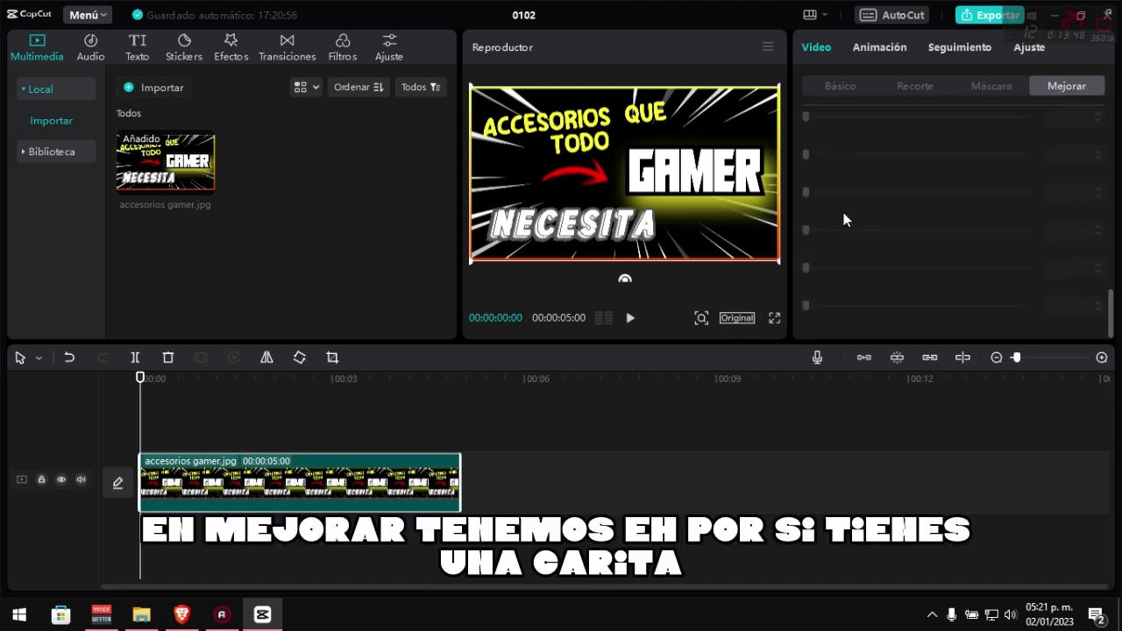
scroll(844, 212, "up", 3)
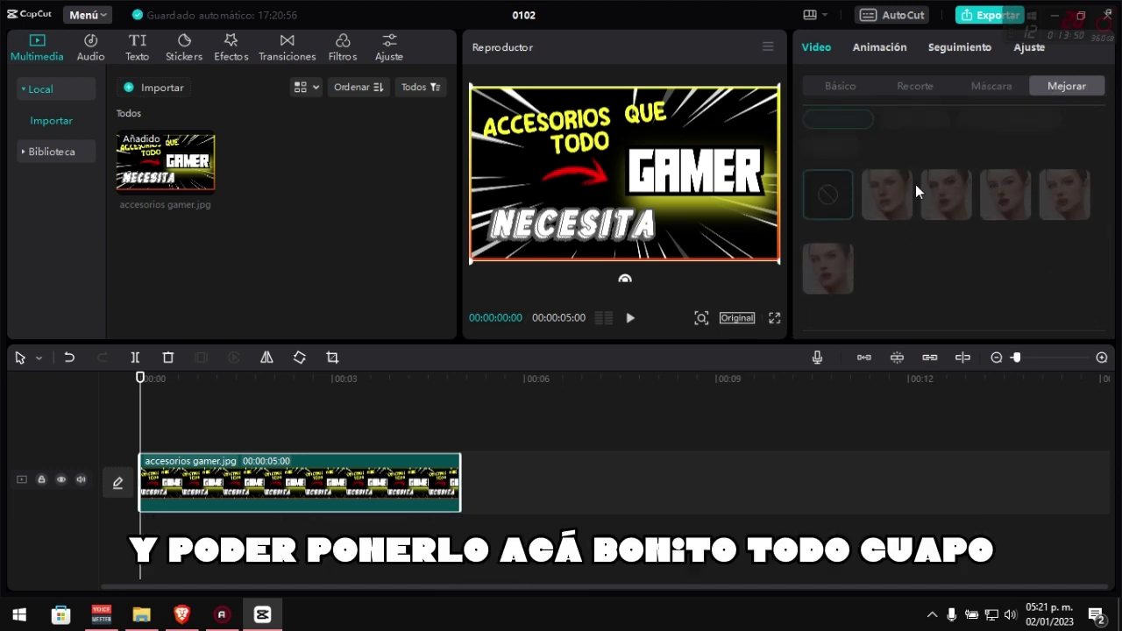
scroll(899, 175, "up", 4)
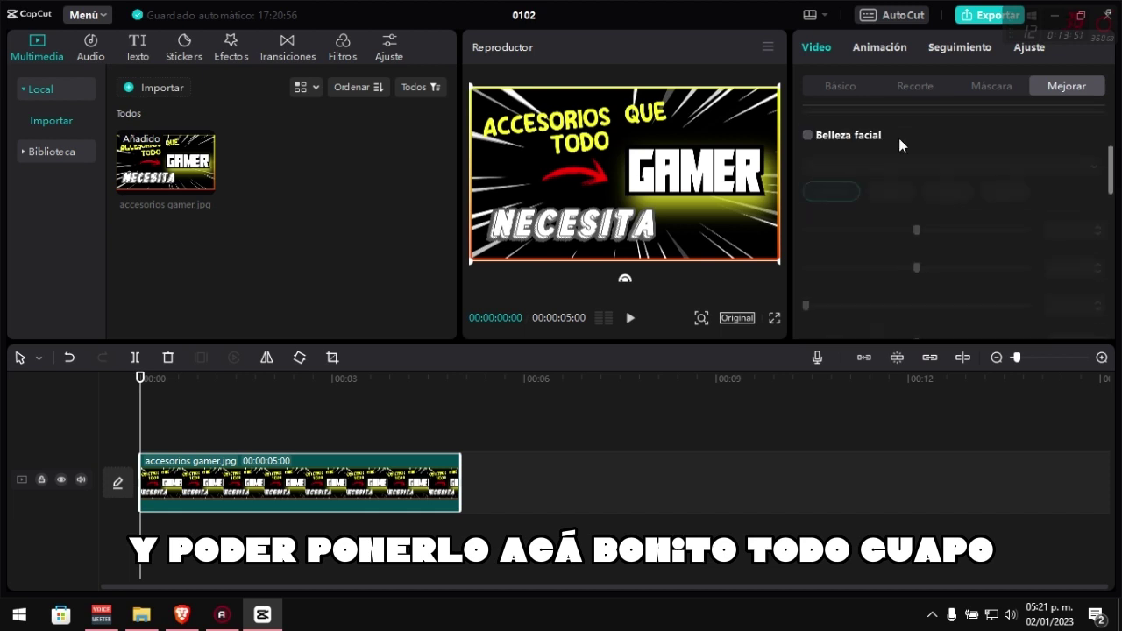
left_click(877, 46)
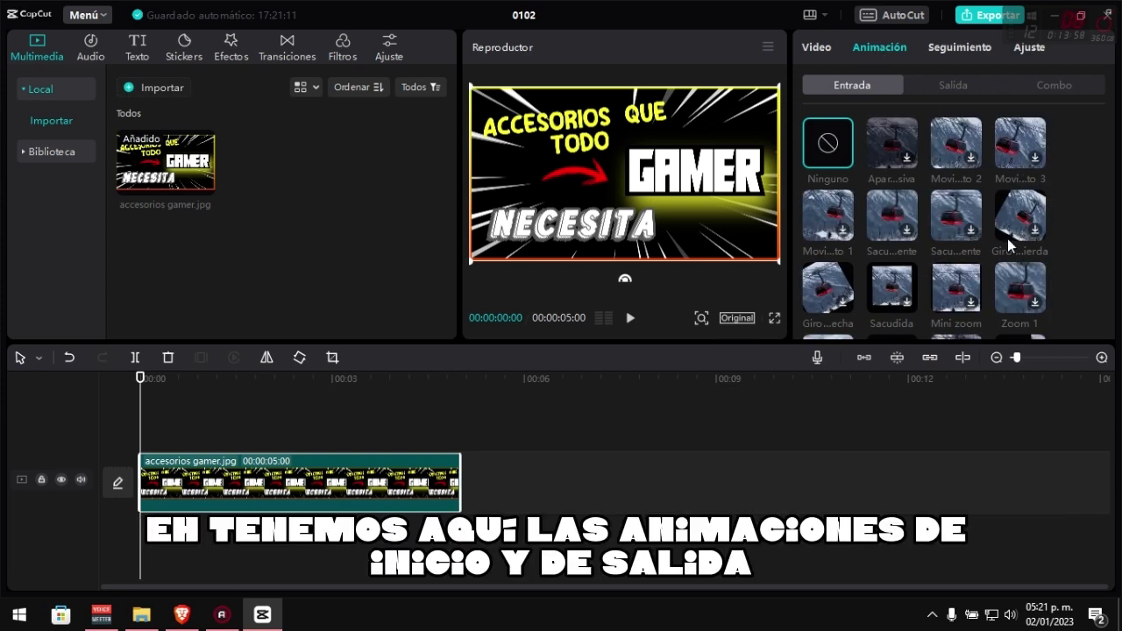
left_click(962, 82)
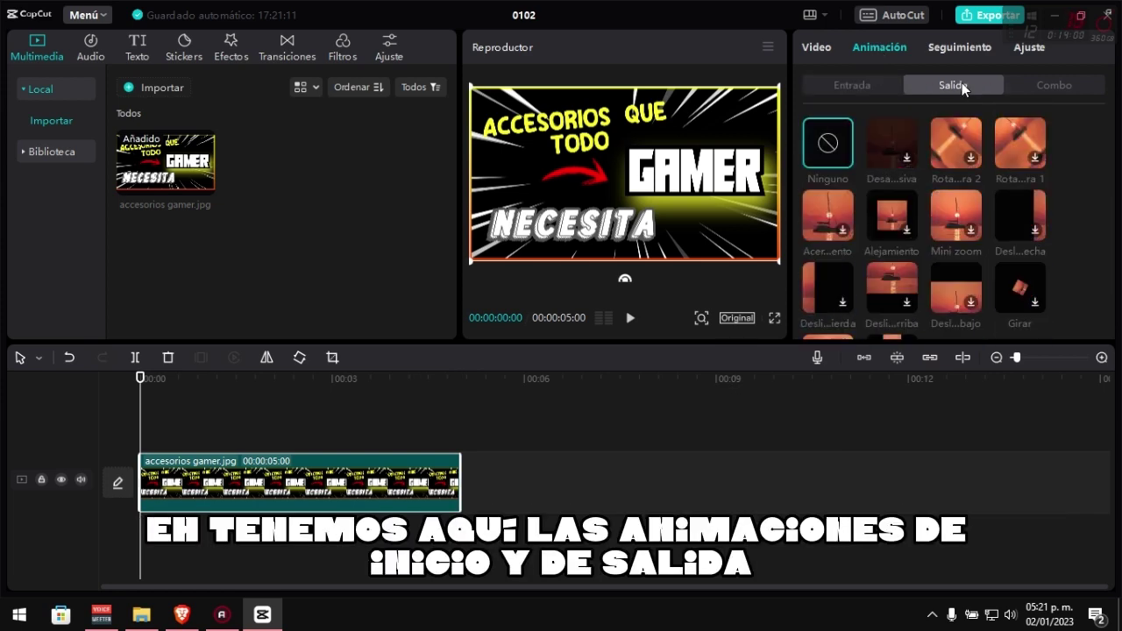
left_click(1023, 81)
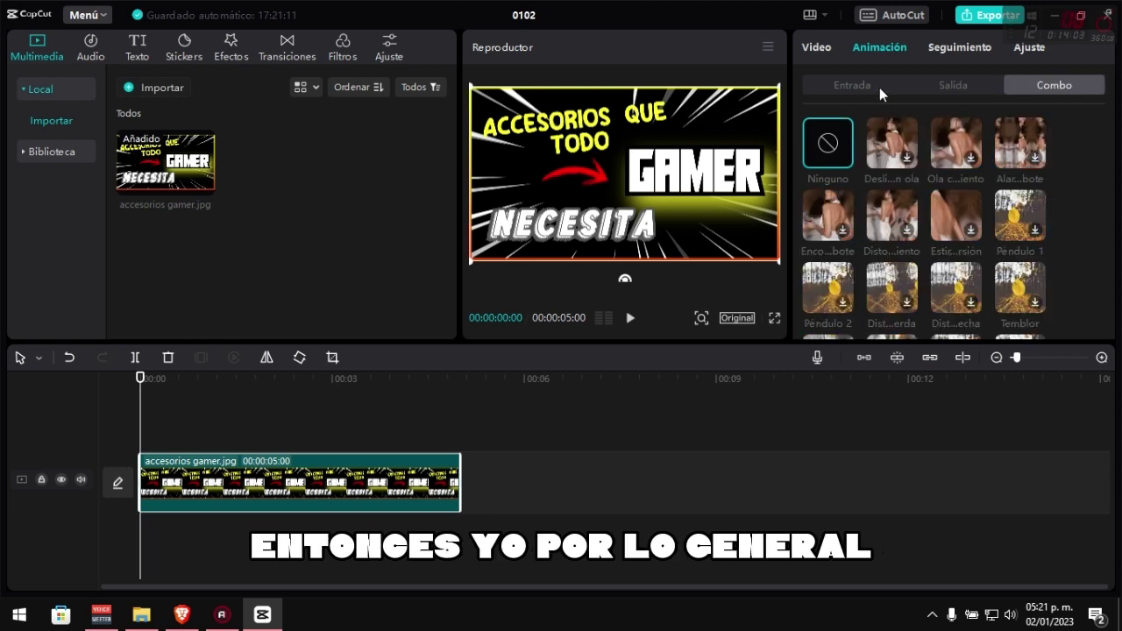
Step: Examine the clip's object tracking settings, return tracking to Ninguno, and review the Básico color adjustment options
left_click(960, 48)
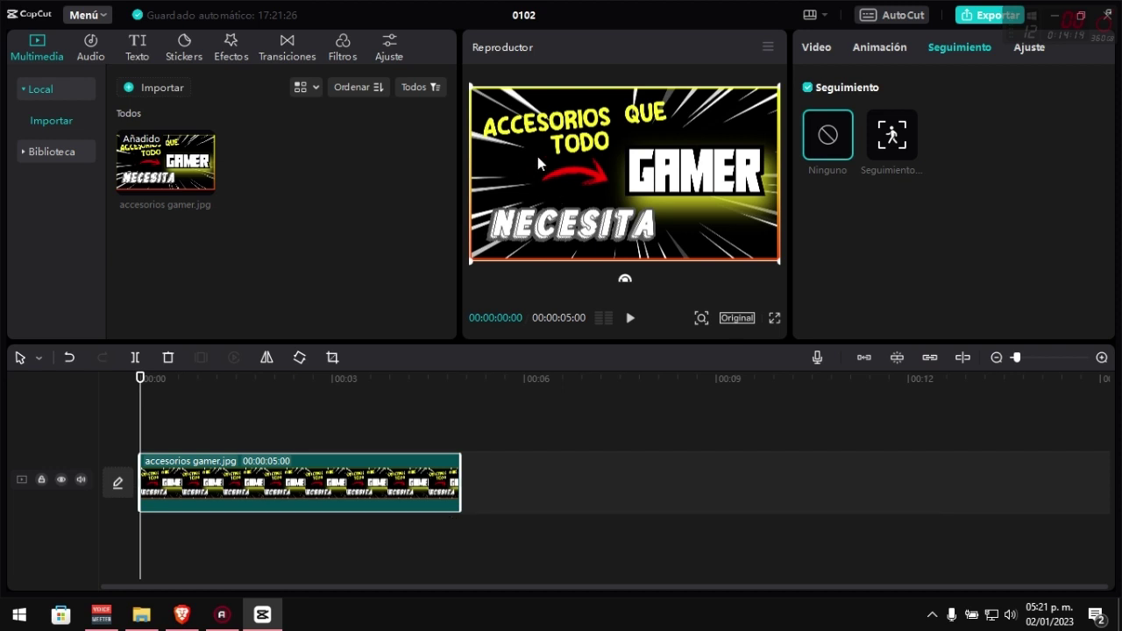
left_click(893, 136)
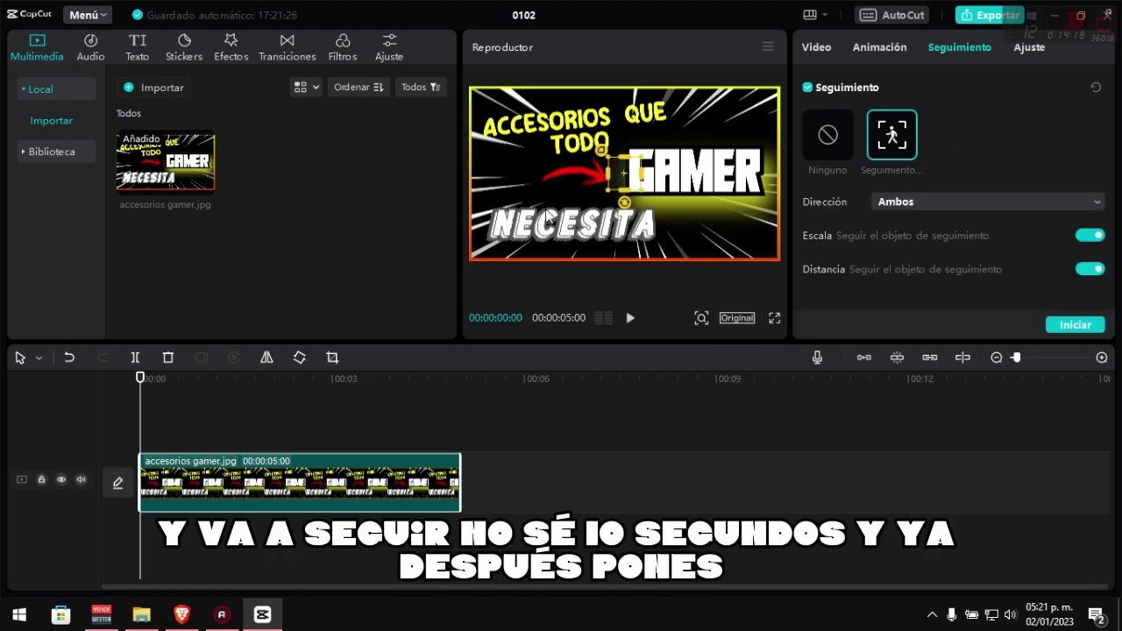
left_click(814, 139)
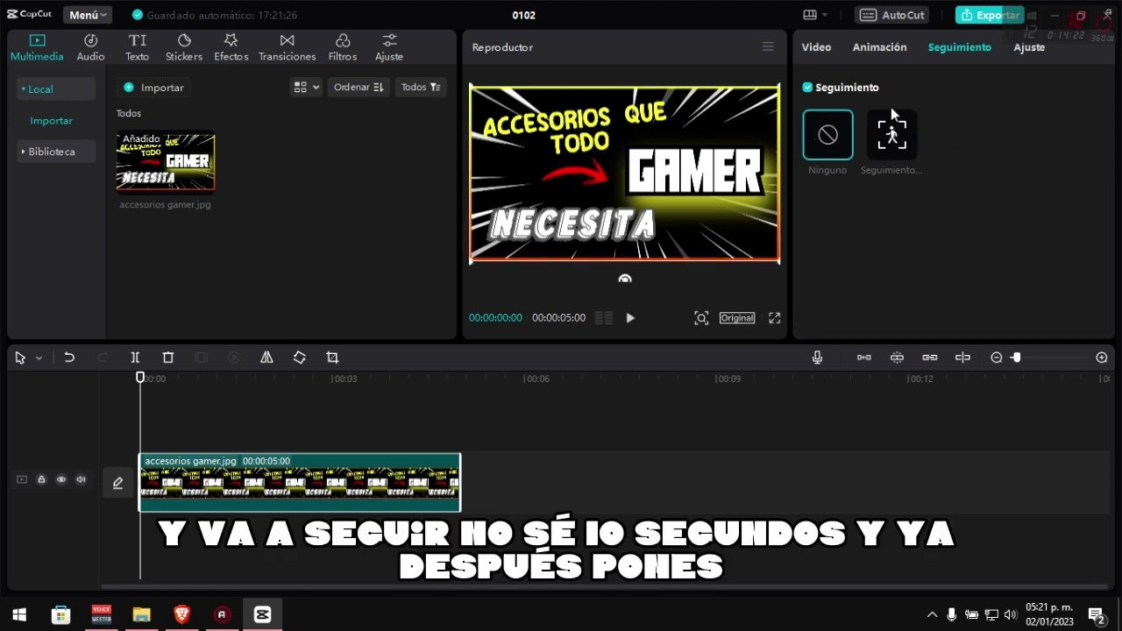
left_click(1027, 47)
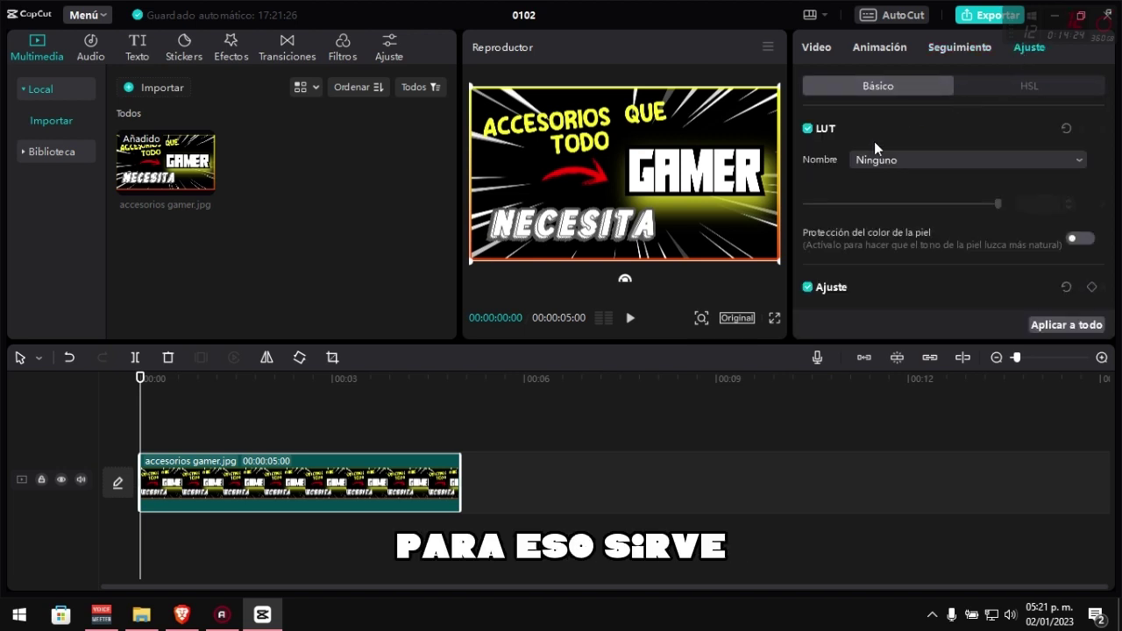
scroll(874, 141, "down", 10)
scroll(874, 142, "up", 10)
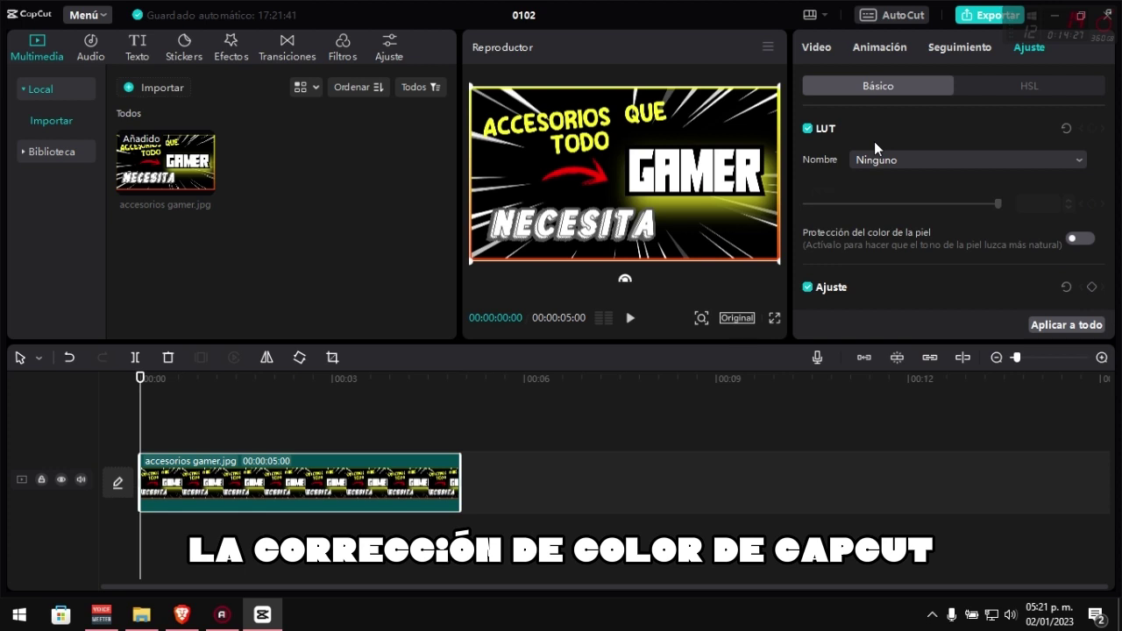
left_click(816, 54)
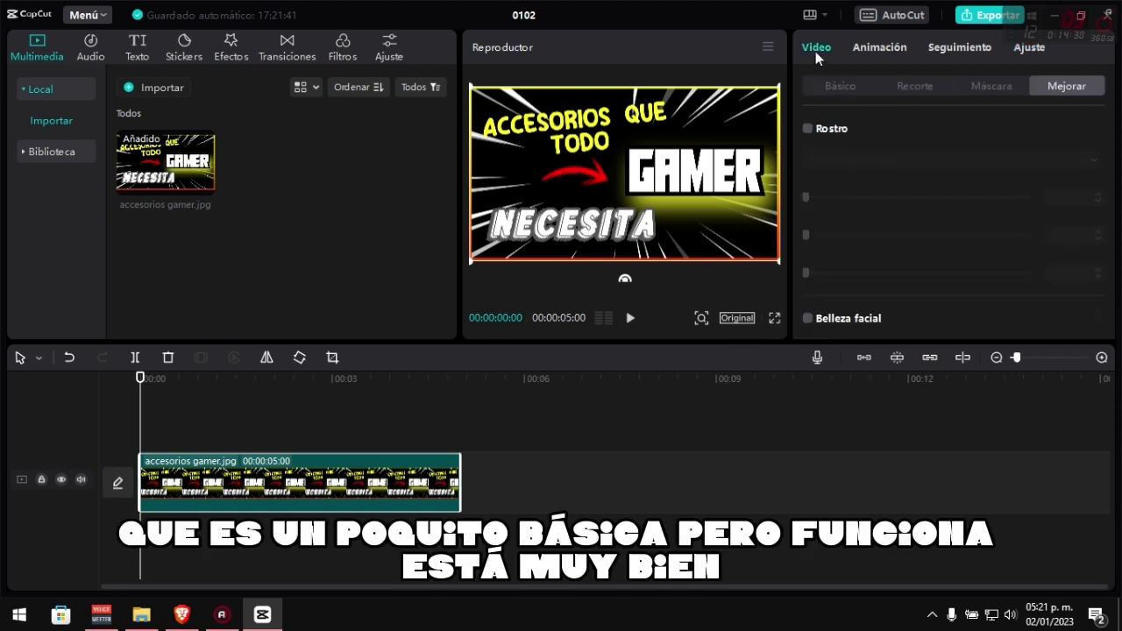
Step: Browse the audio library's music tracks and its list of sound effect categories
left_click(96, 51)
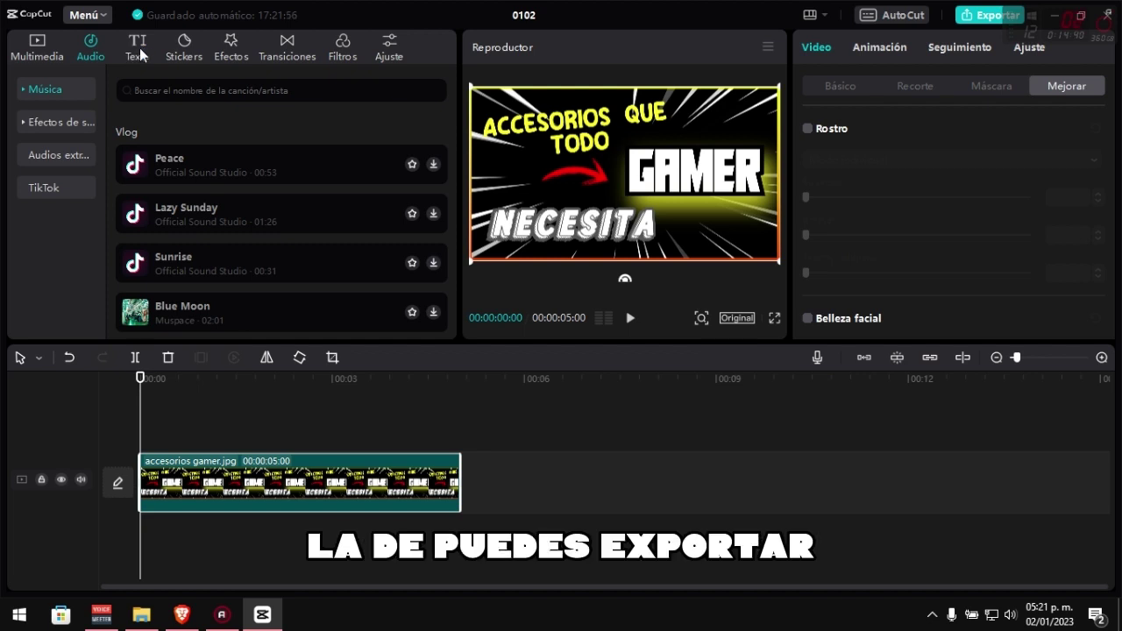
left_click(58, 123)
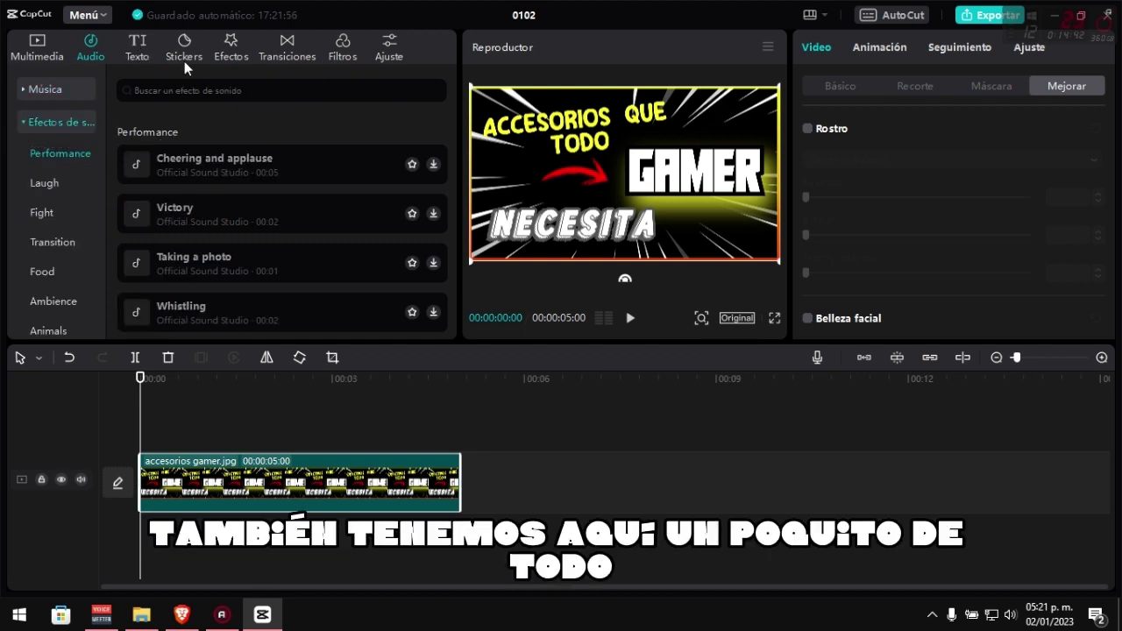
scroll(54, 207, "down", 3)
scroll(54, 210, "down", 1)
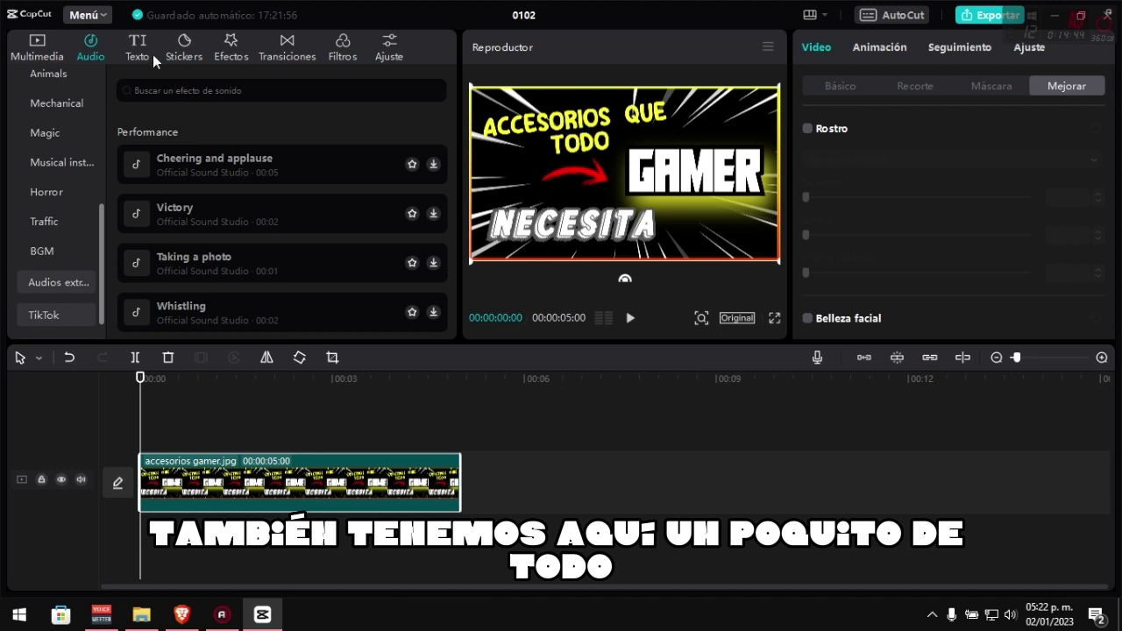
Step: Examine the favorite and trending text templates, the automatic subtitle options and the local subtitle import
left_click(143, 51)
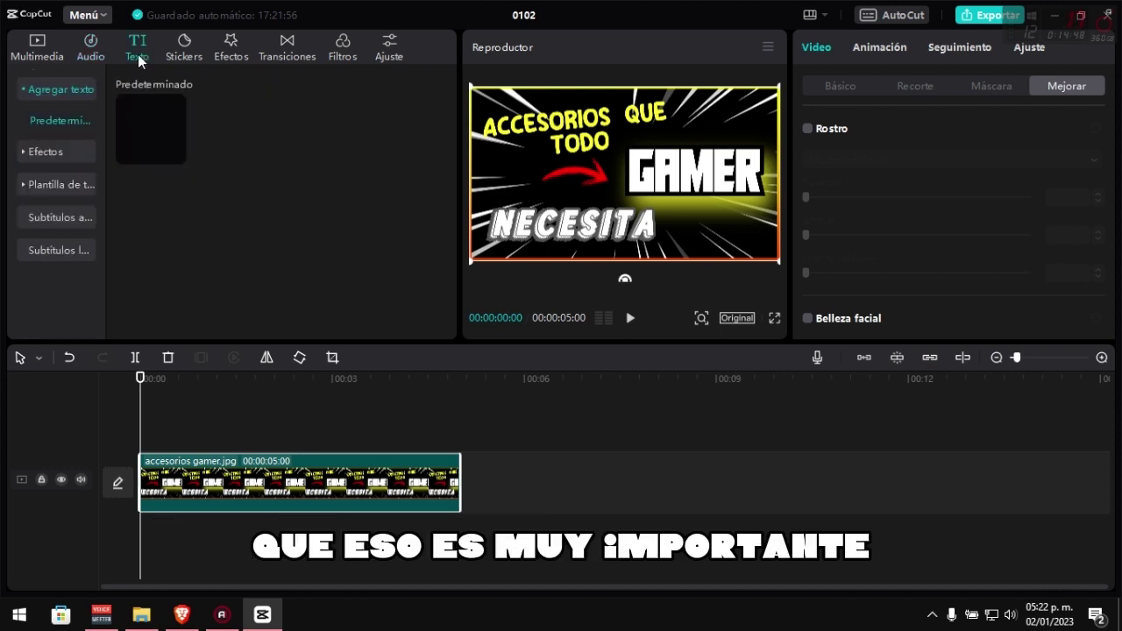
left_click(79, 184)
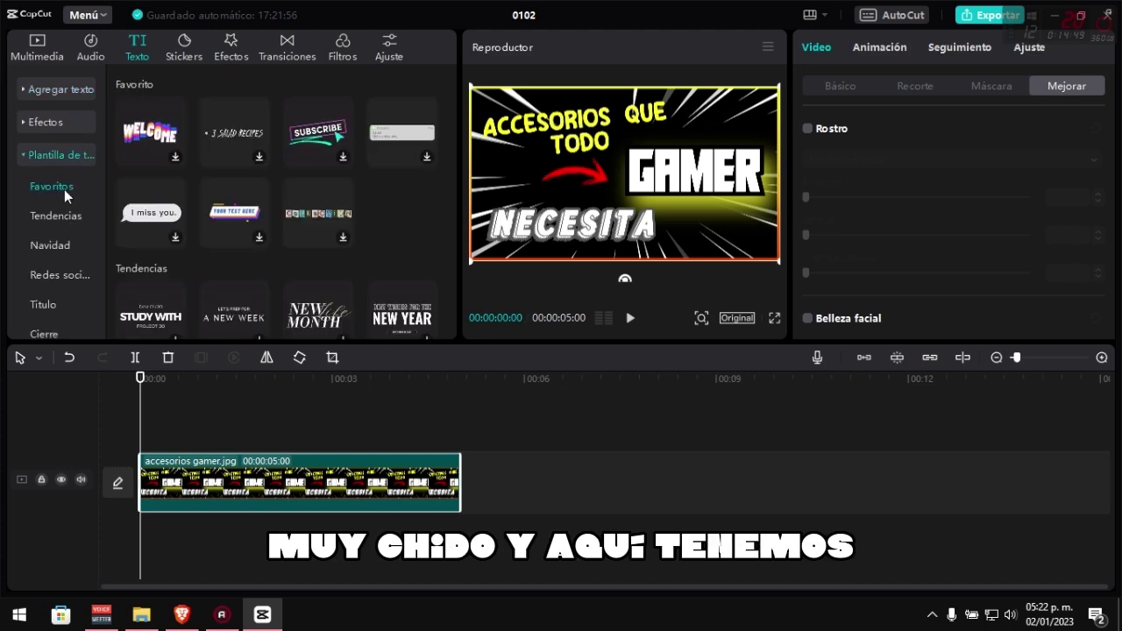
scroll(206, 212, "down", 5)
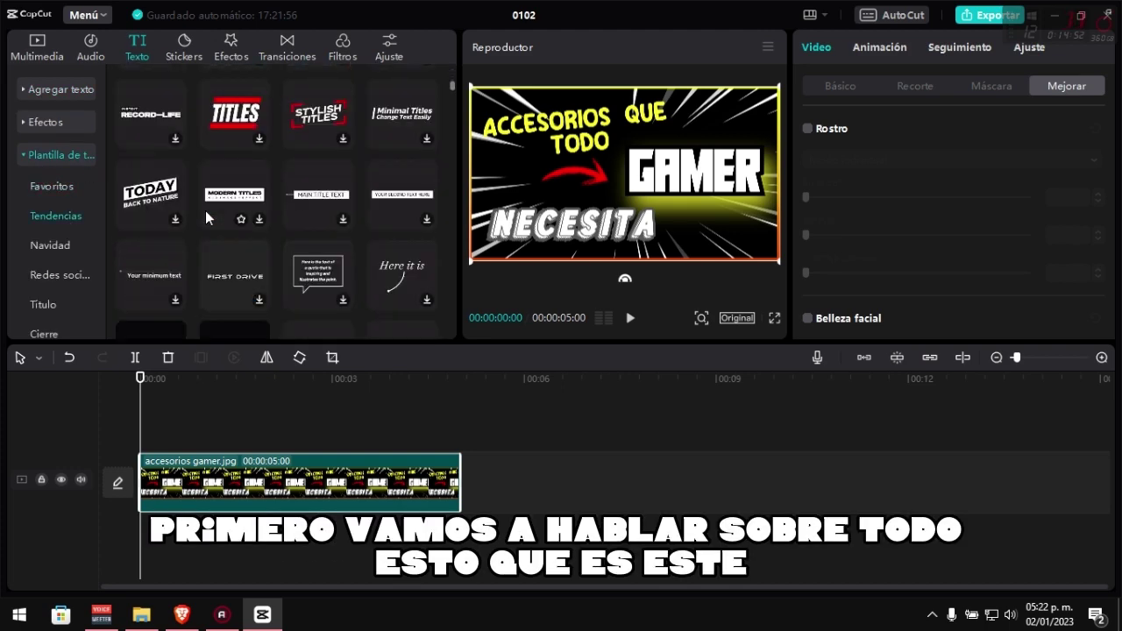
scroll(207, 219, "up", 5)
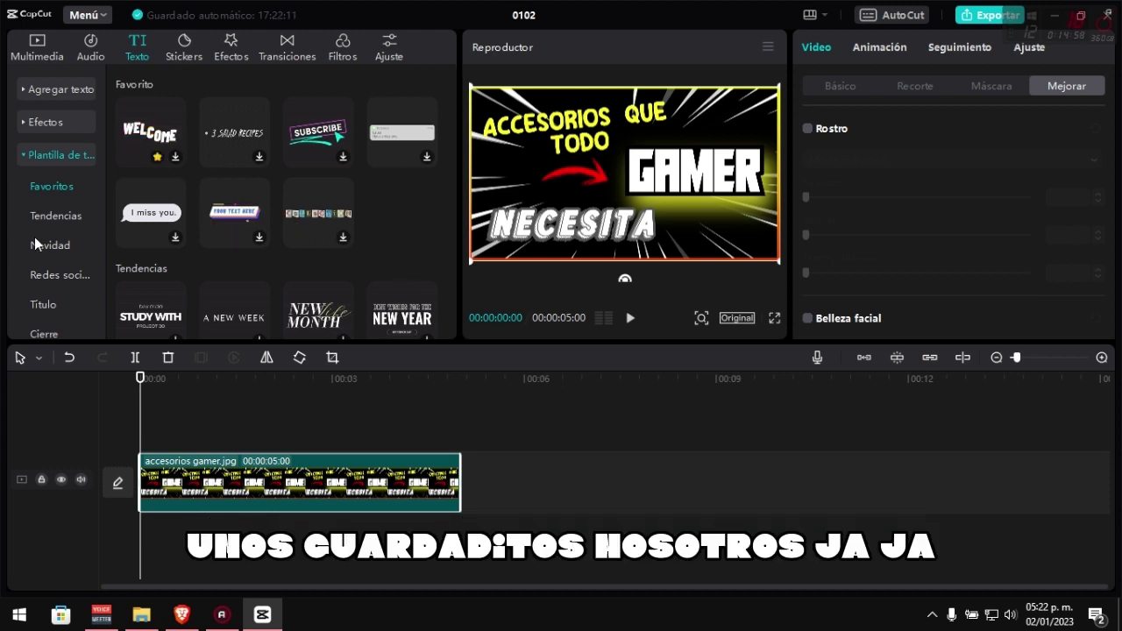
scroll(27, 244, "down", 5)
left_click(62, 282)
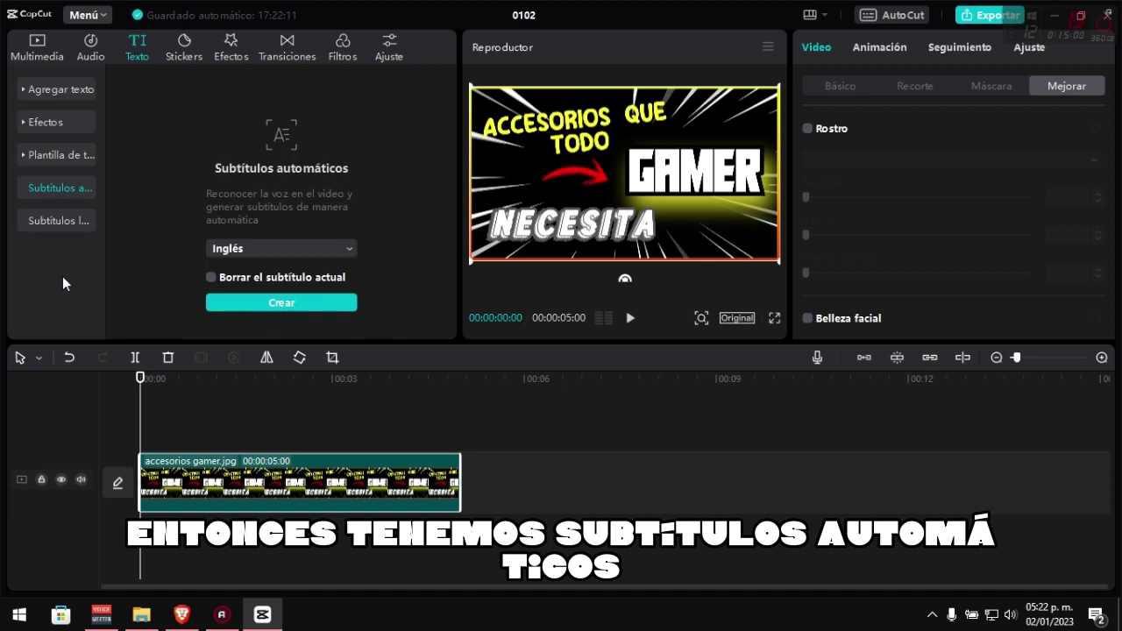
left_click(52, 220)
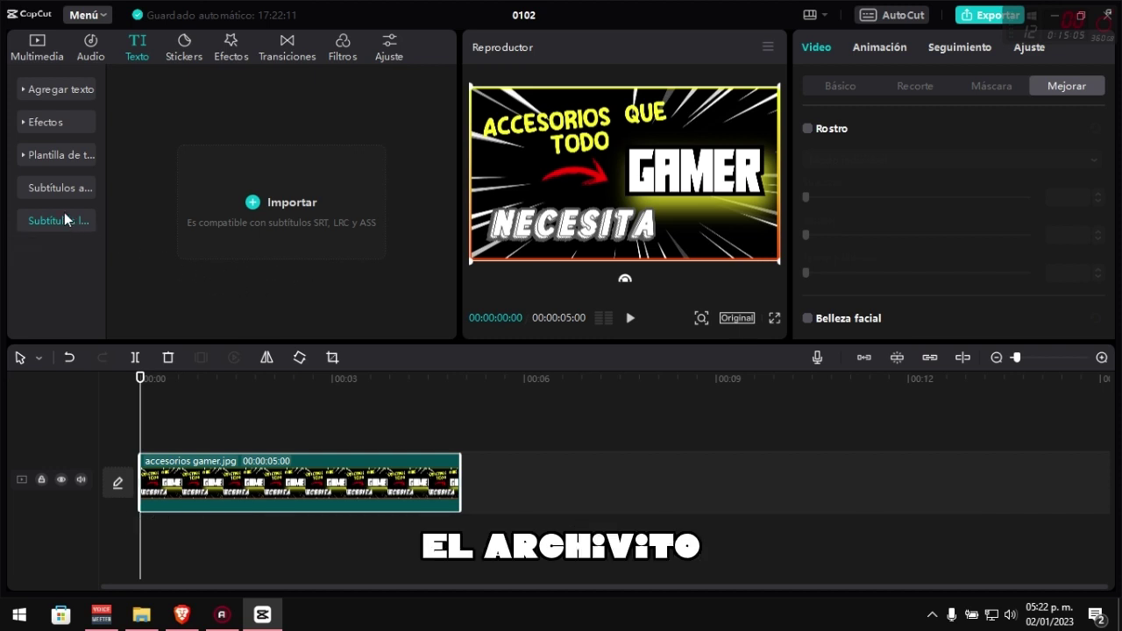
left_click(51, 189)
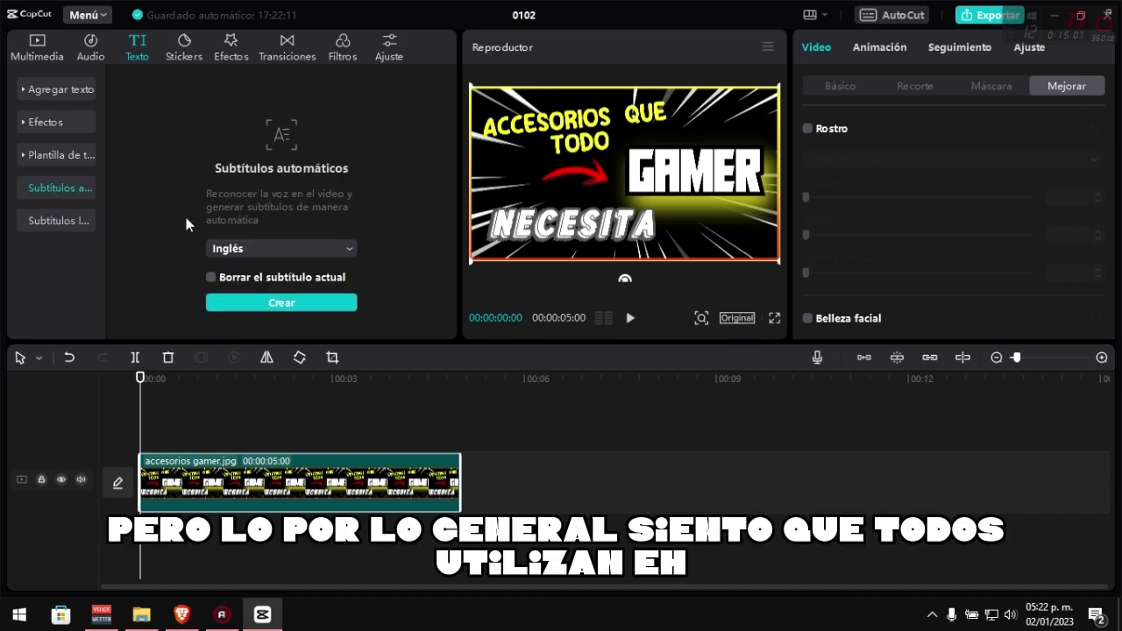
Step: Browse the favorite and trending stickers in the sticker library
left_click(185, 48)
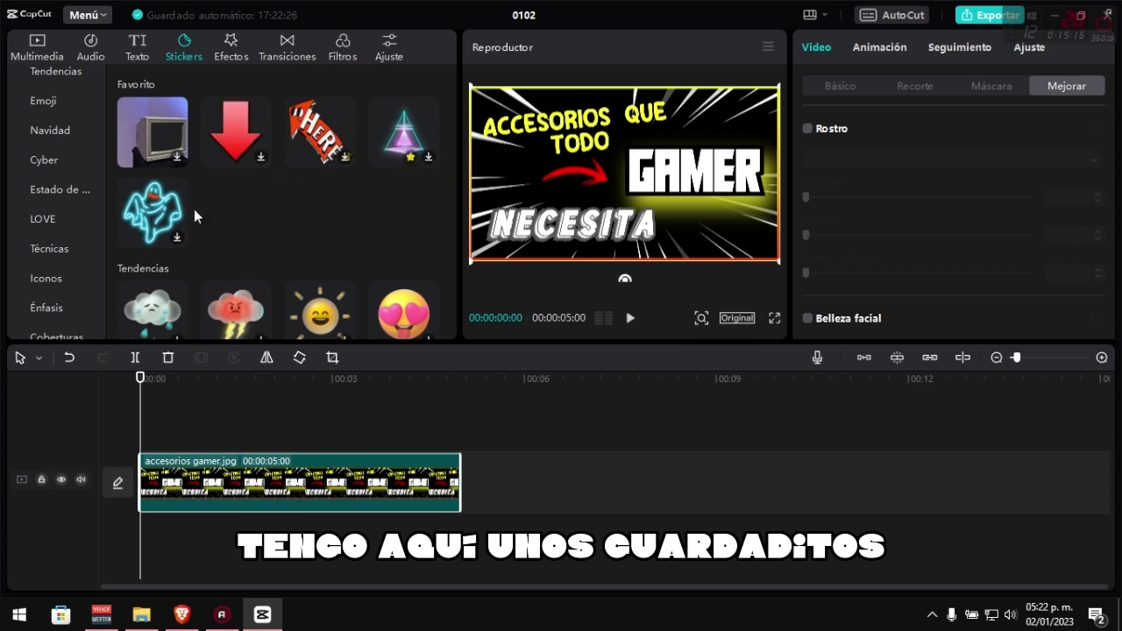
scroll(282, 207, "down", 3)
scroll(282, 206, "down", 5)
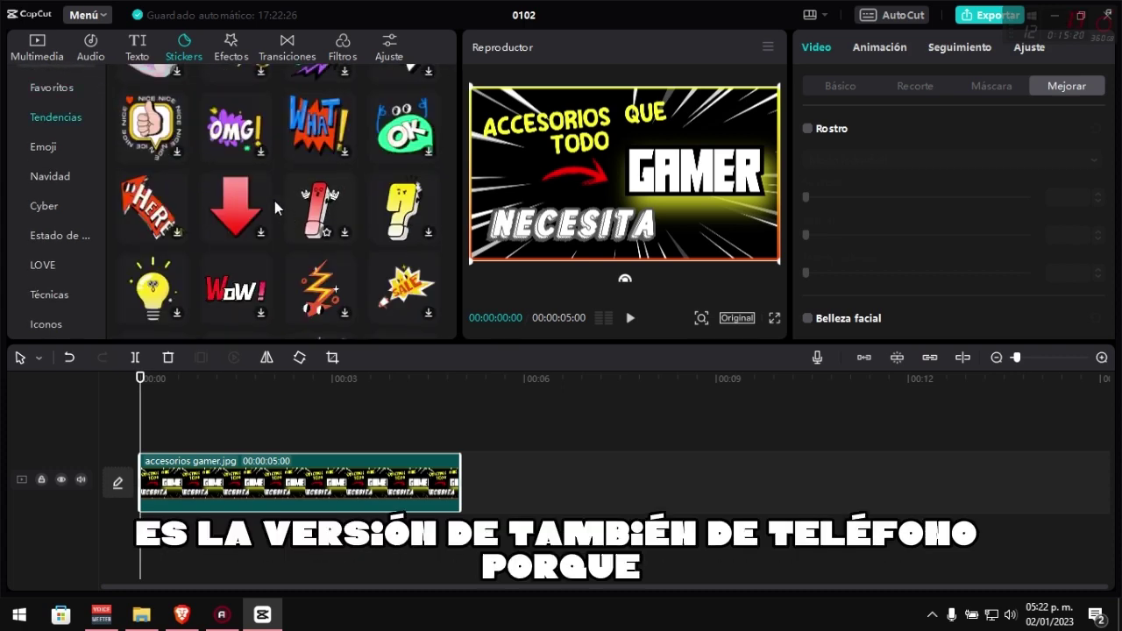
Step: Browse the favorite and trending video effects in the effects library
left_click(235, 43)
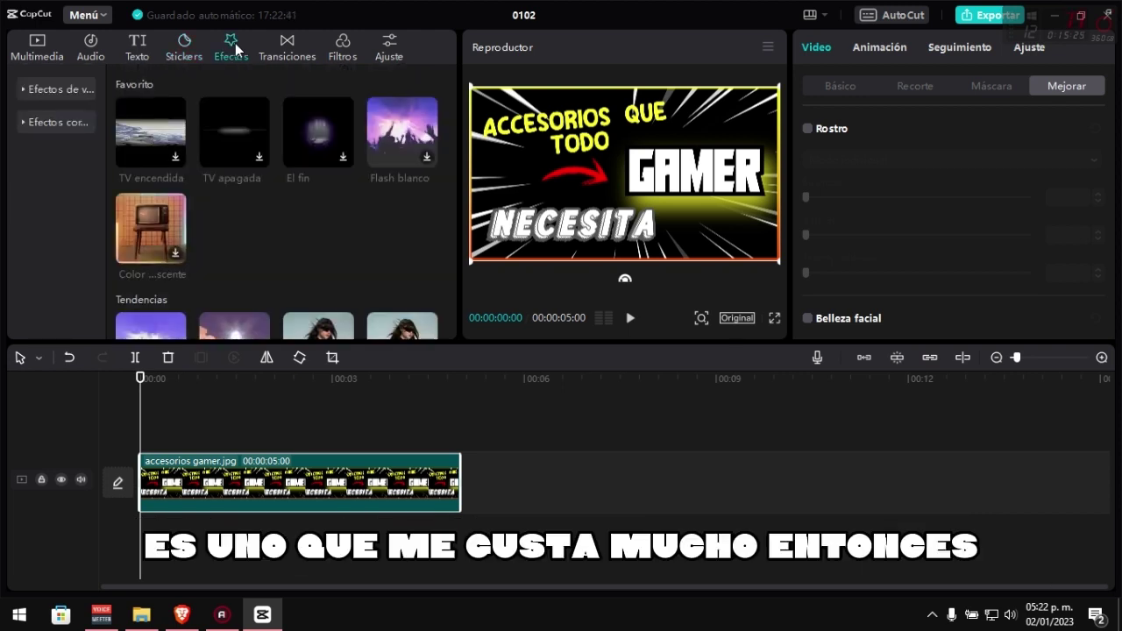
scroll(265, 191, "down", 3)
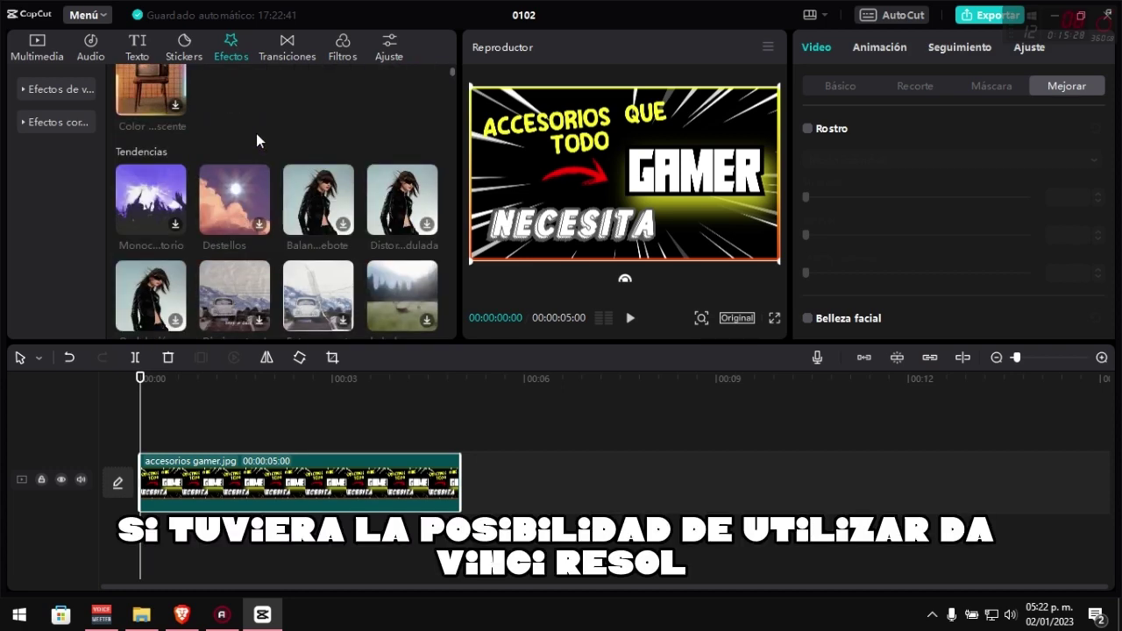
scroll(267, 130, "down", 3)
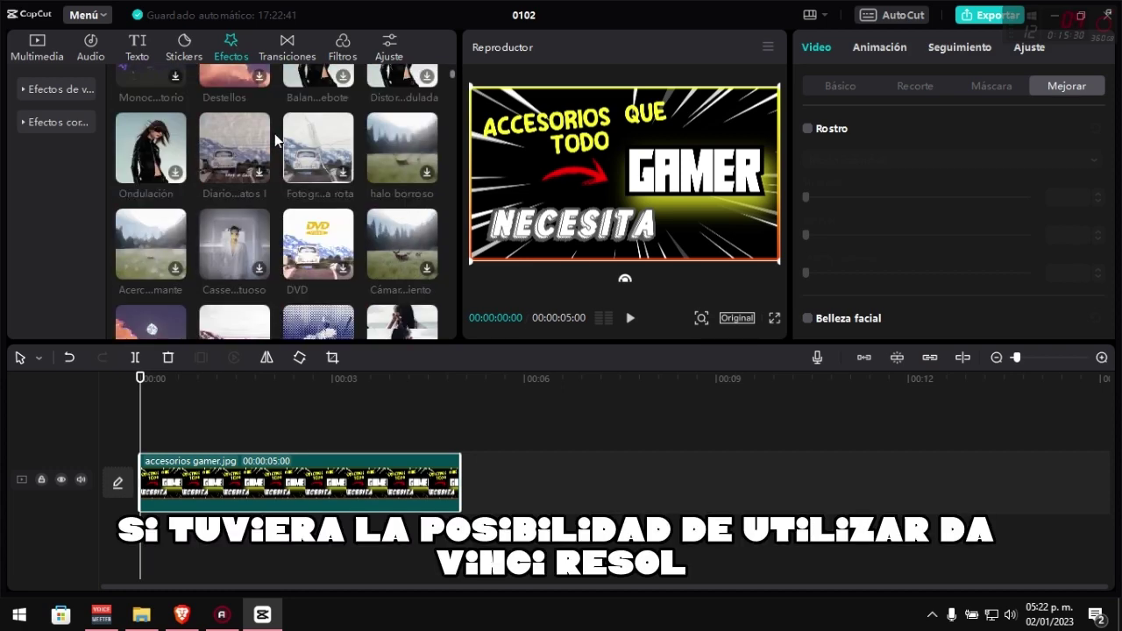
scroll(277, 137, "down", 3)
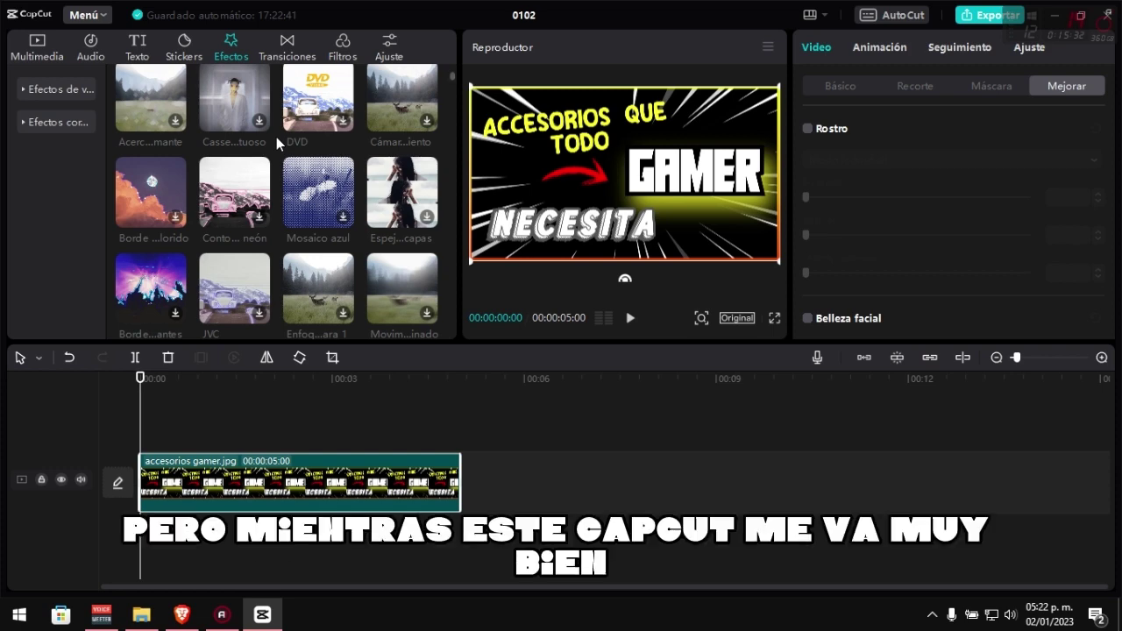
scroll(276, 136, "up", 10)
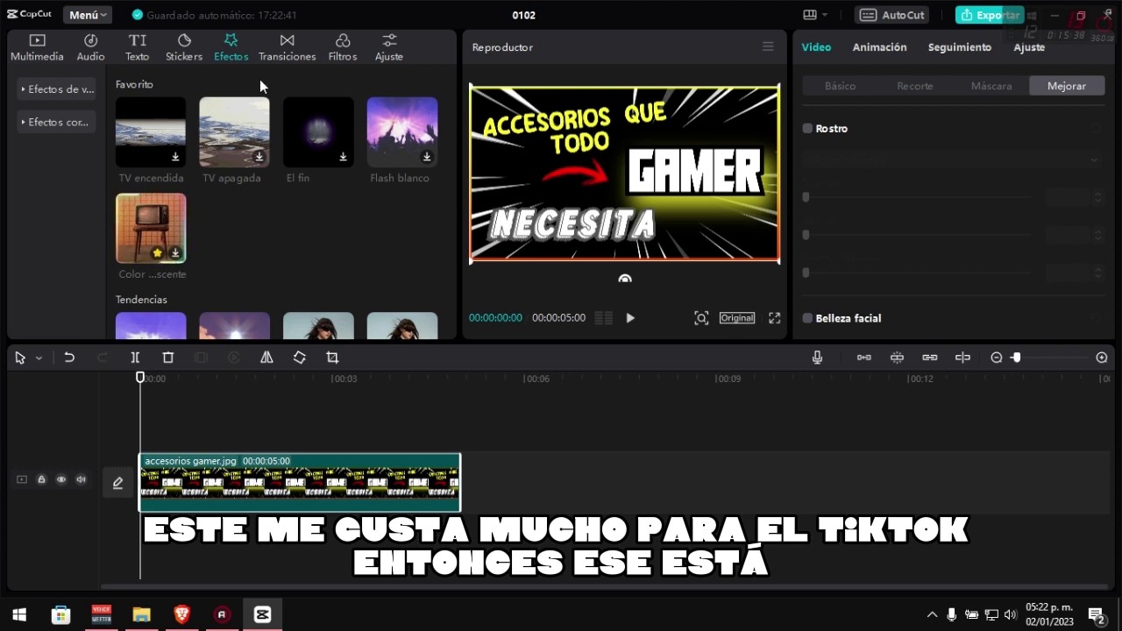
scroll(264, 253, "down", 3)
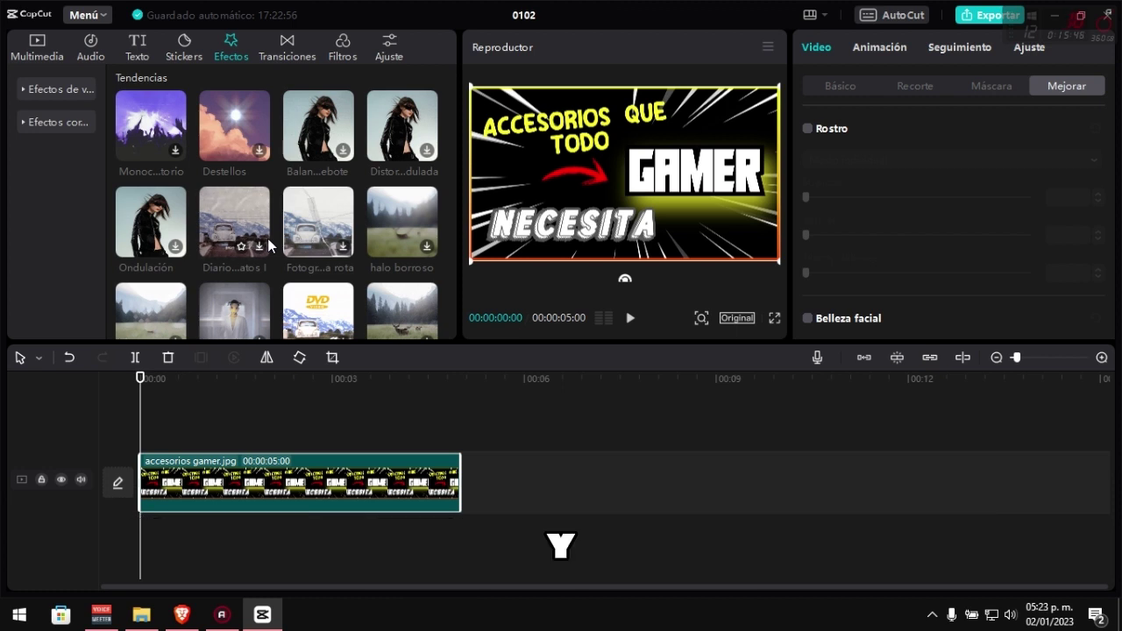
Step: Browse the Básico transitions and the filter library from the Vida category through Naturaleza
left_click(294, 59)
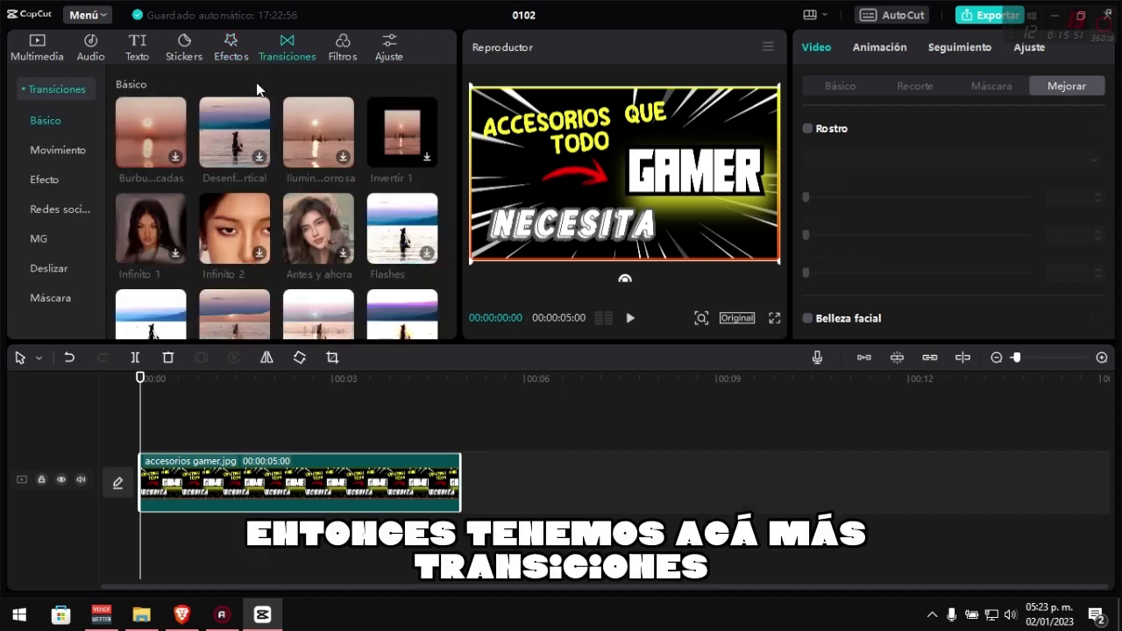
scroll(269, 179, "down", 5)
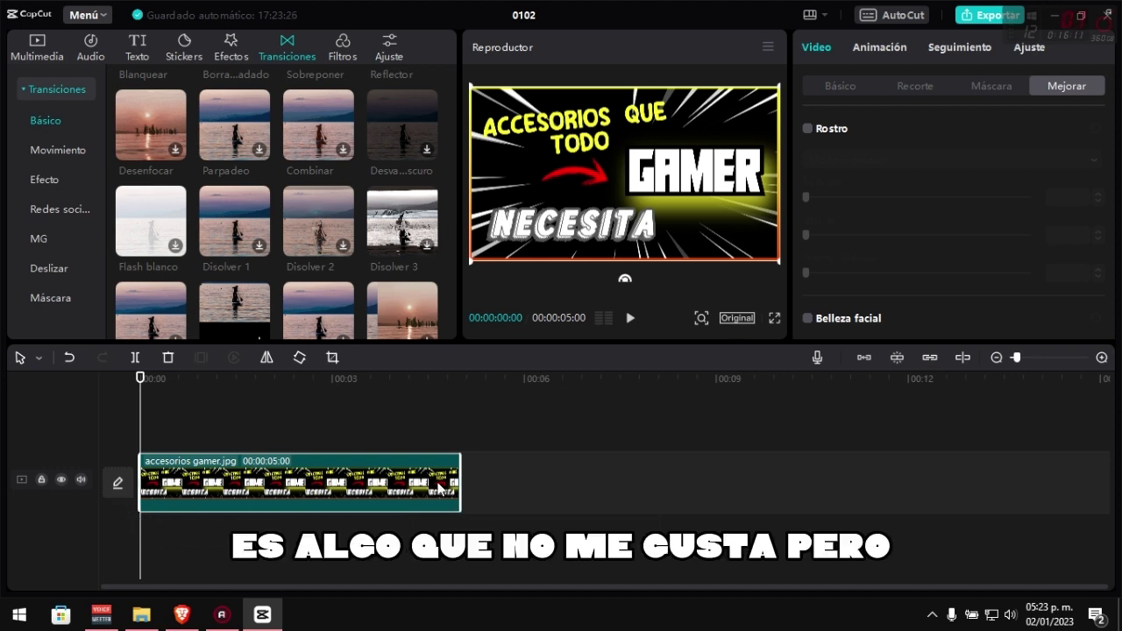
left_click(344, 56)
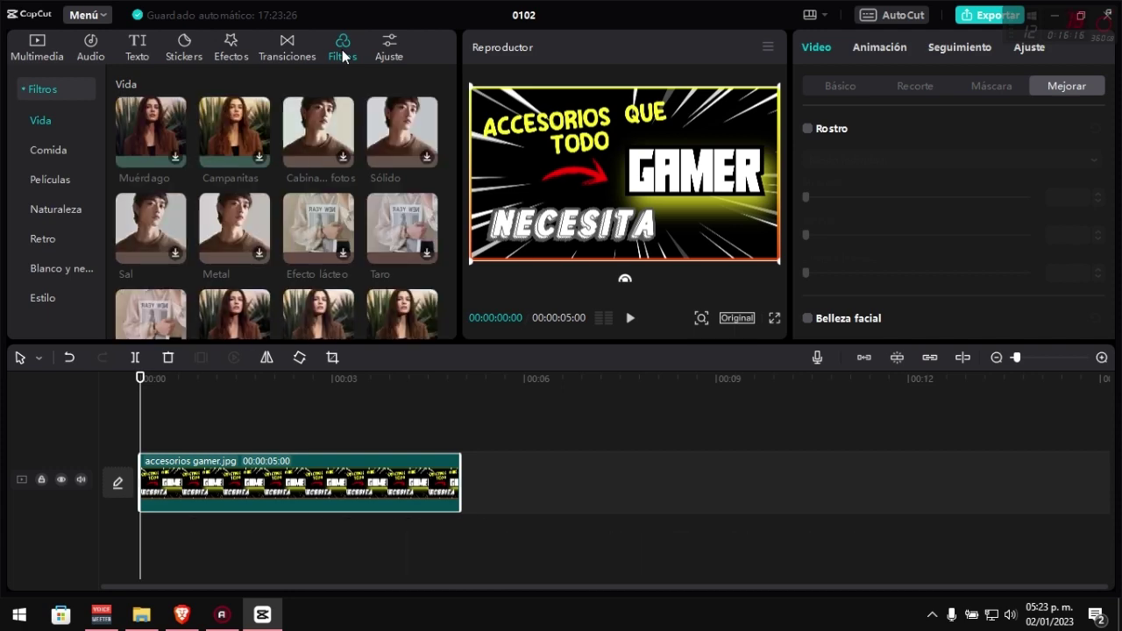
scroll(276, 185, "down", 6)
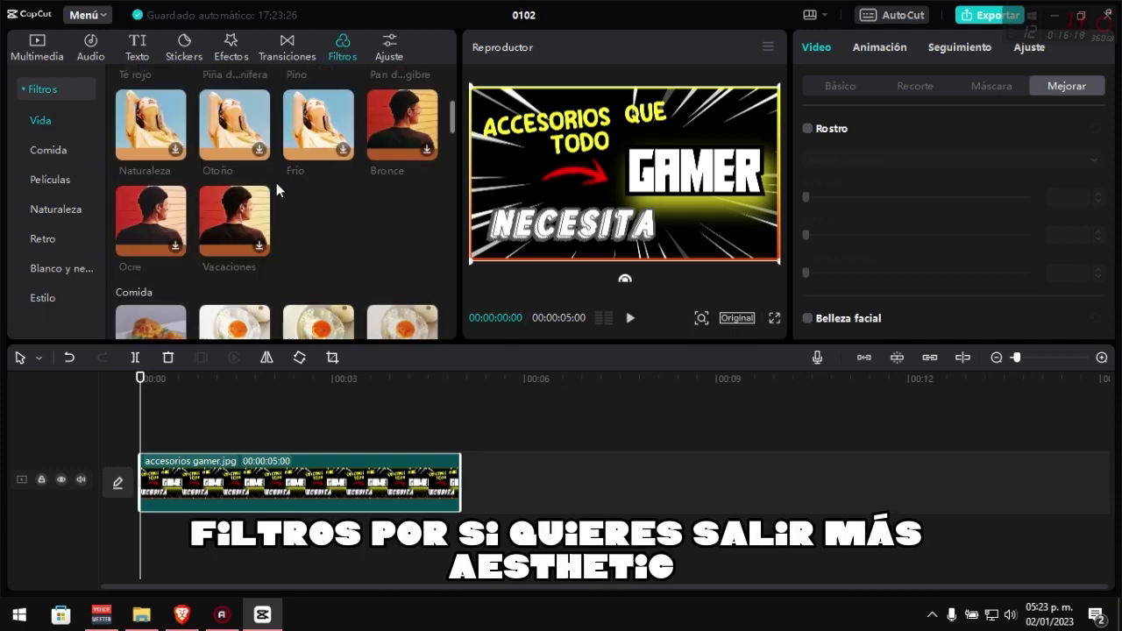
scroll(277, 183, "down", 8)
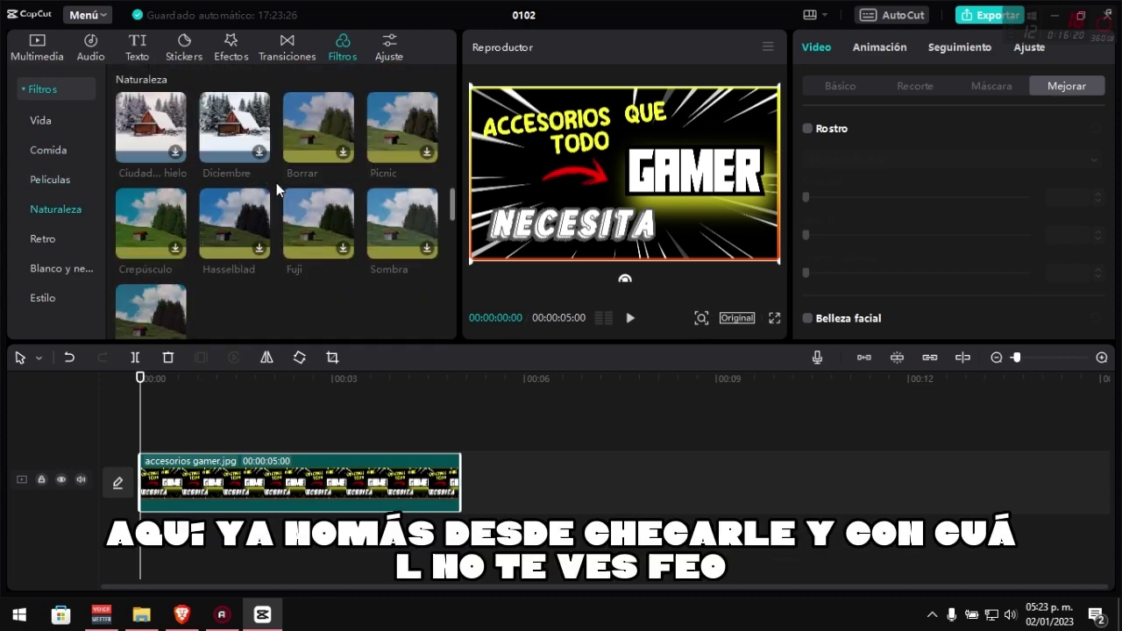
Step: Browse the remaining filters through Retro and Blanco y negro to Estilo, and open the Ajuste library
scroll(276, 182, "down", 3)
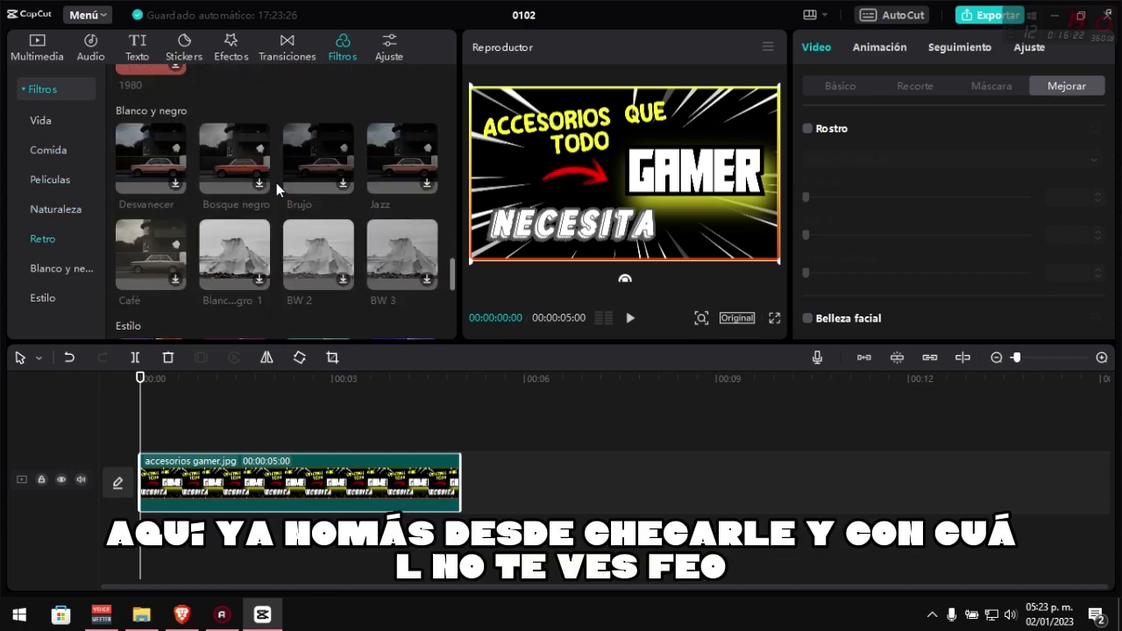
left_click(390, 52)
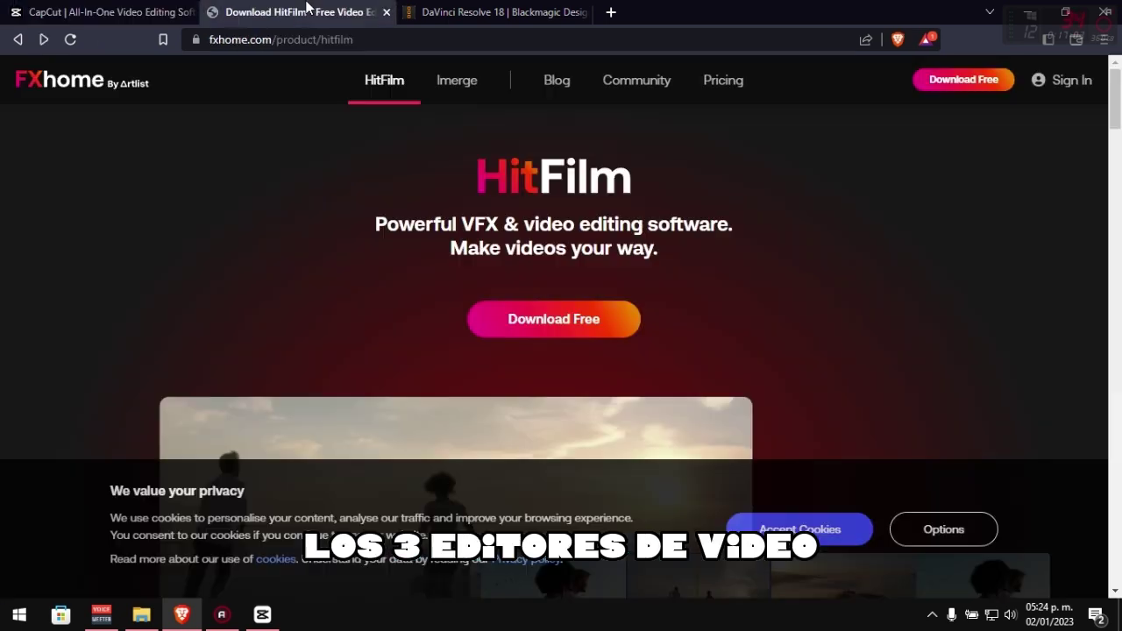
Step: Switch to the Brave browser and review the open CapCut, HitFilm and DaVinci Resolve 18 product pages
left_click(303, 12)
left_click(478, 10)
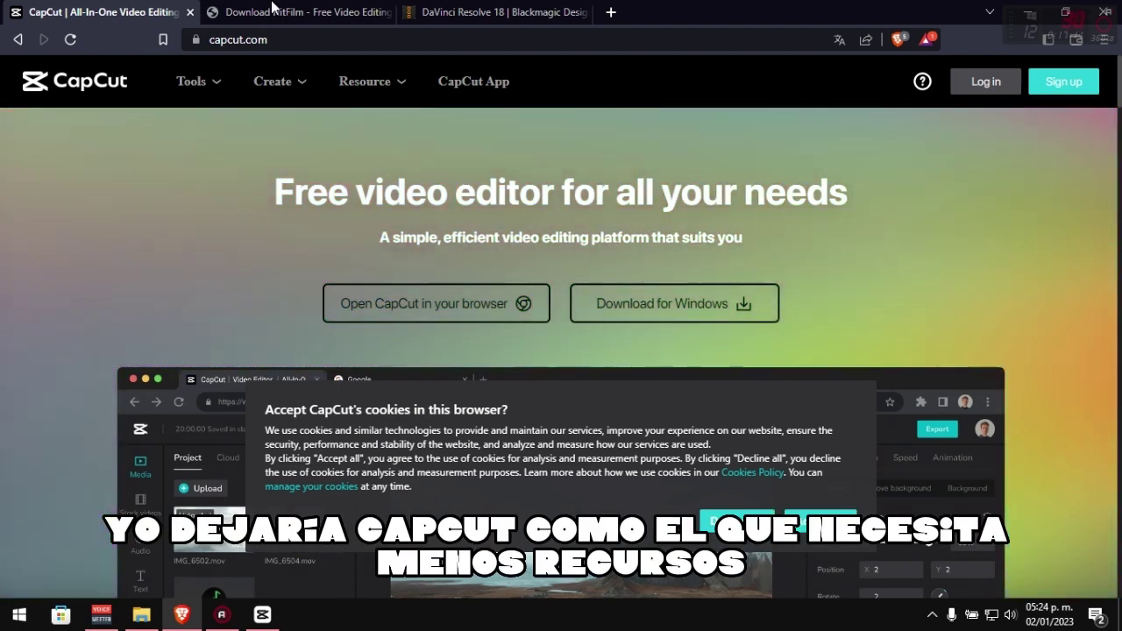
left_click(298, 12)
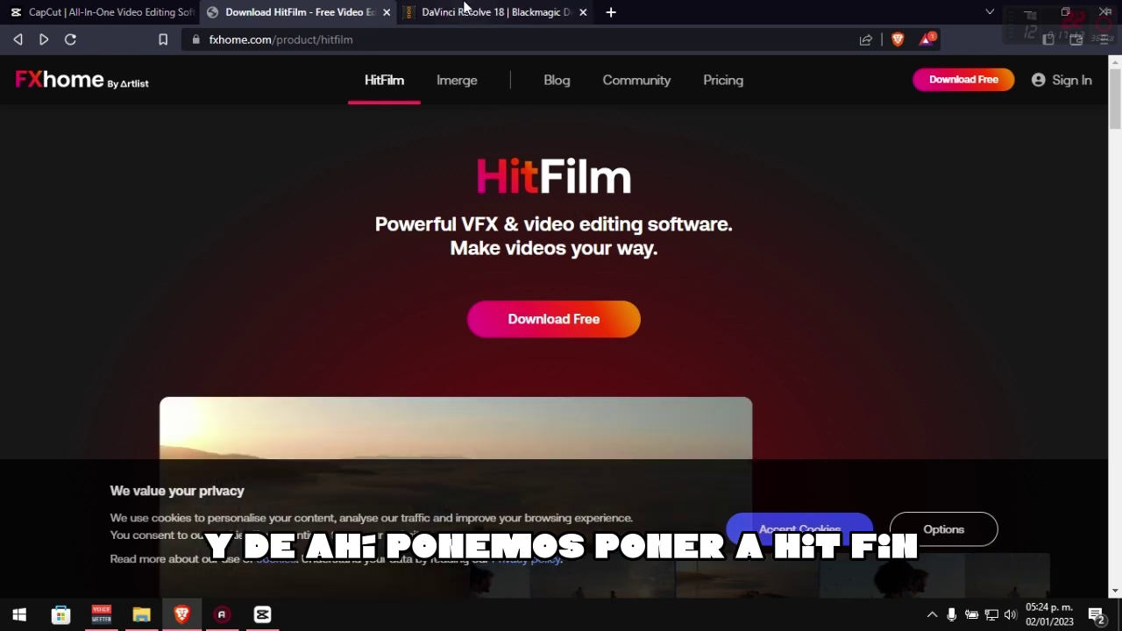
left_click(461, 13)
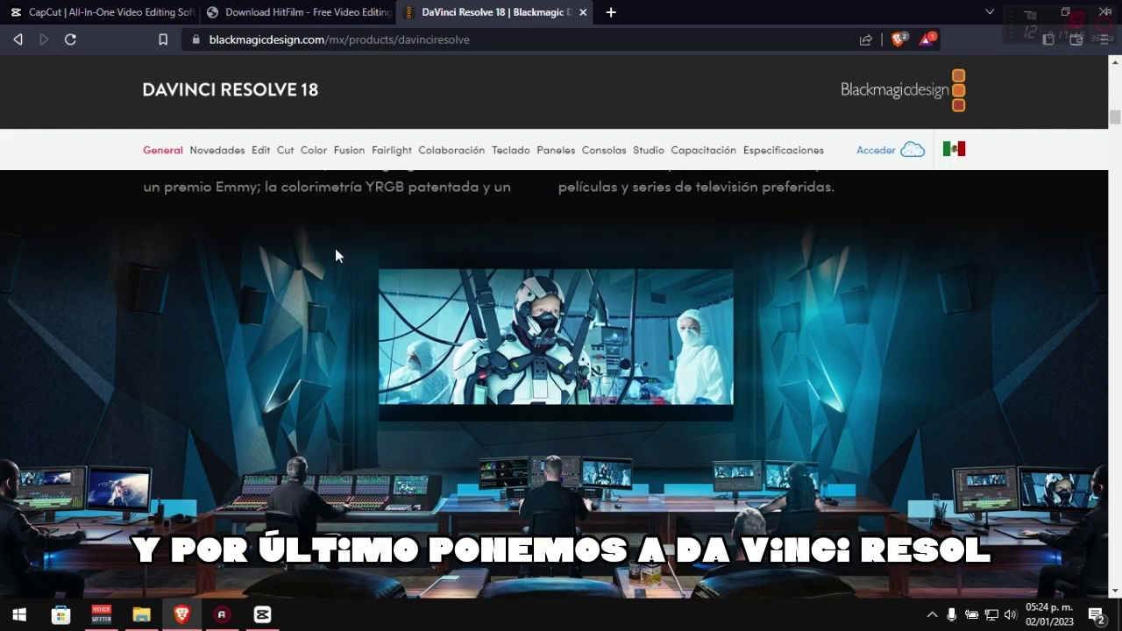
Step: Return to the CapCut website and look through its home page, ending back at the download options
left_click(76, 11)
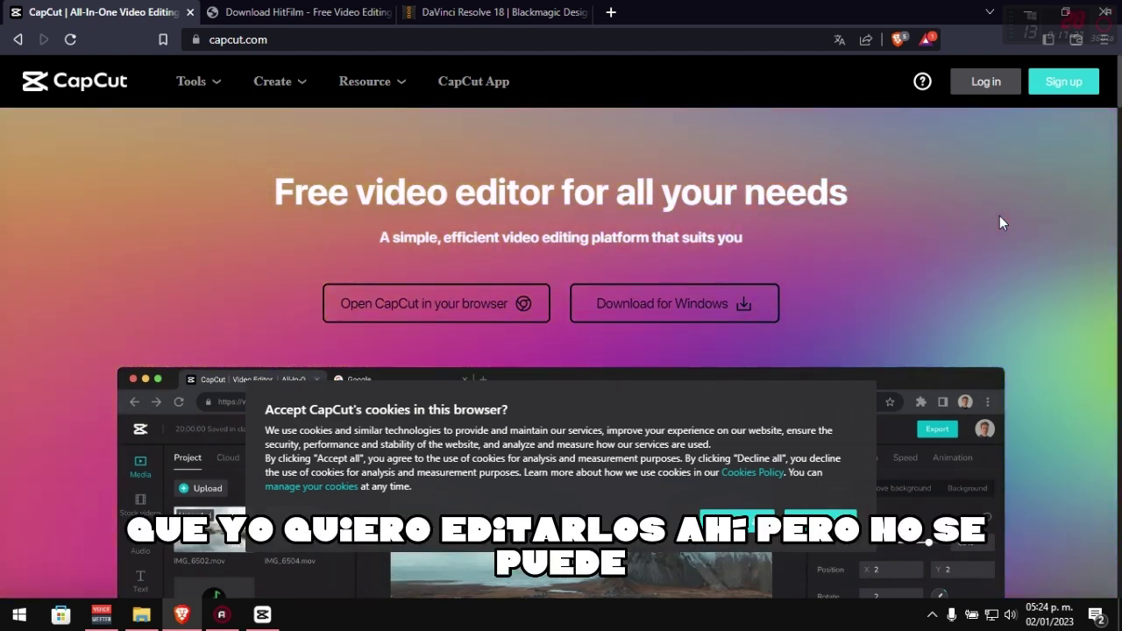
scroll(121, 266, "down", 1)
scroll(94, 267, "down", 3)
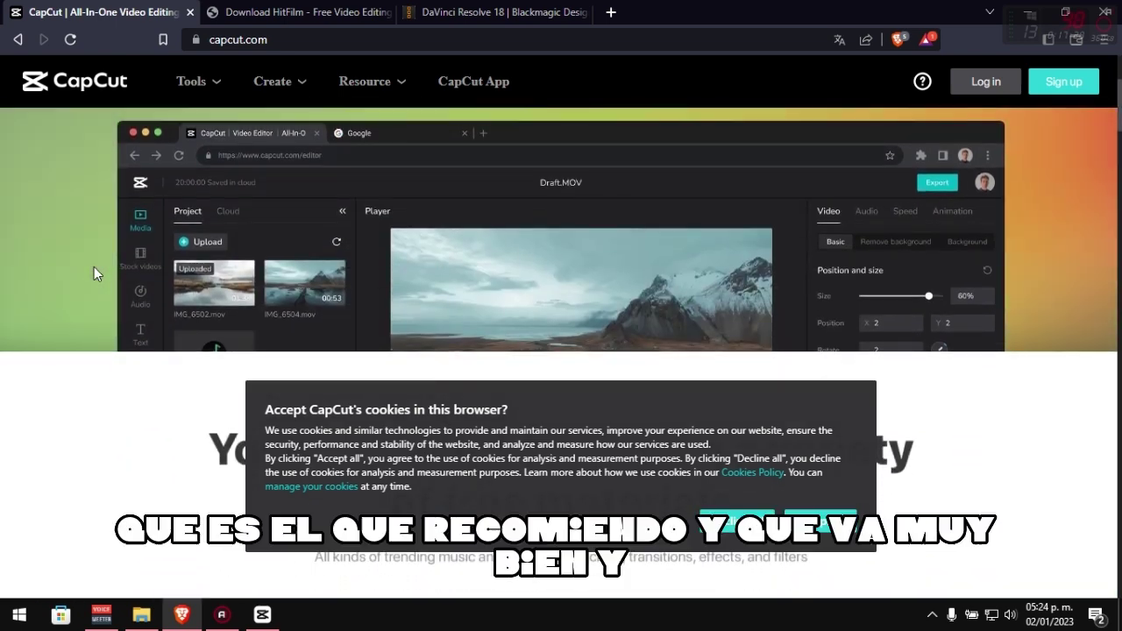
scroll(97, 273, "down", 2)
scroll(97, 274, "up", 6)
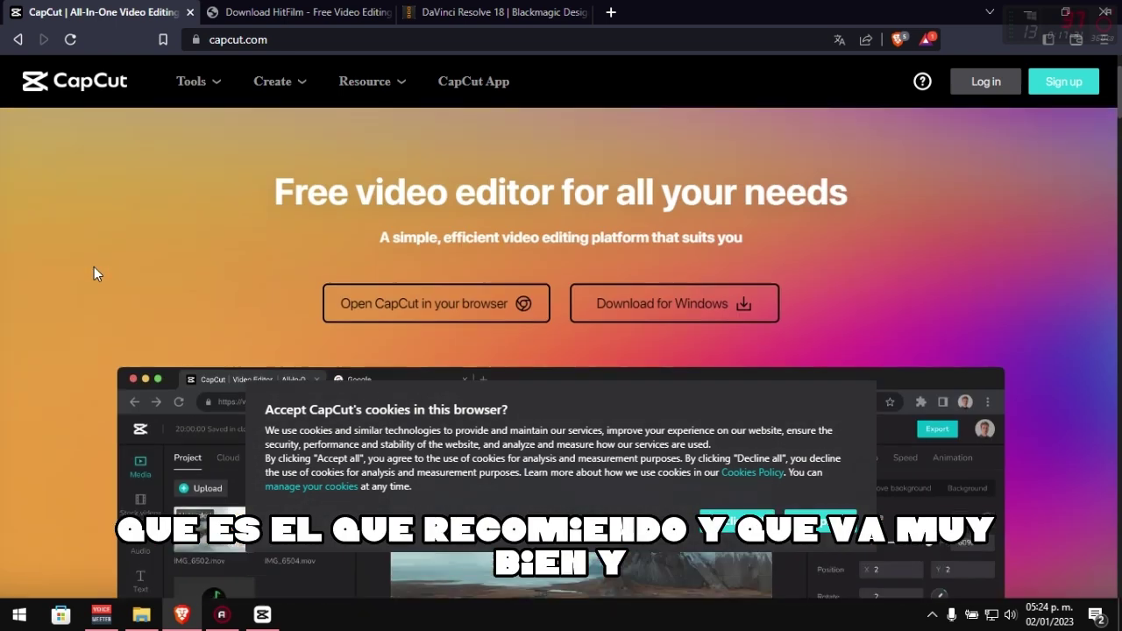